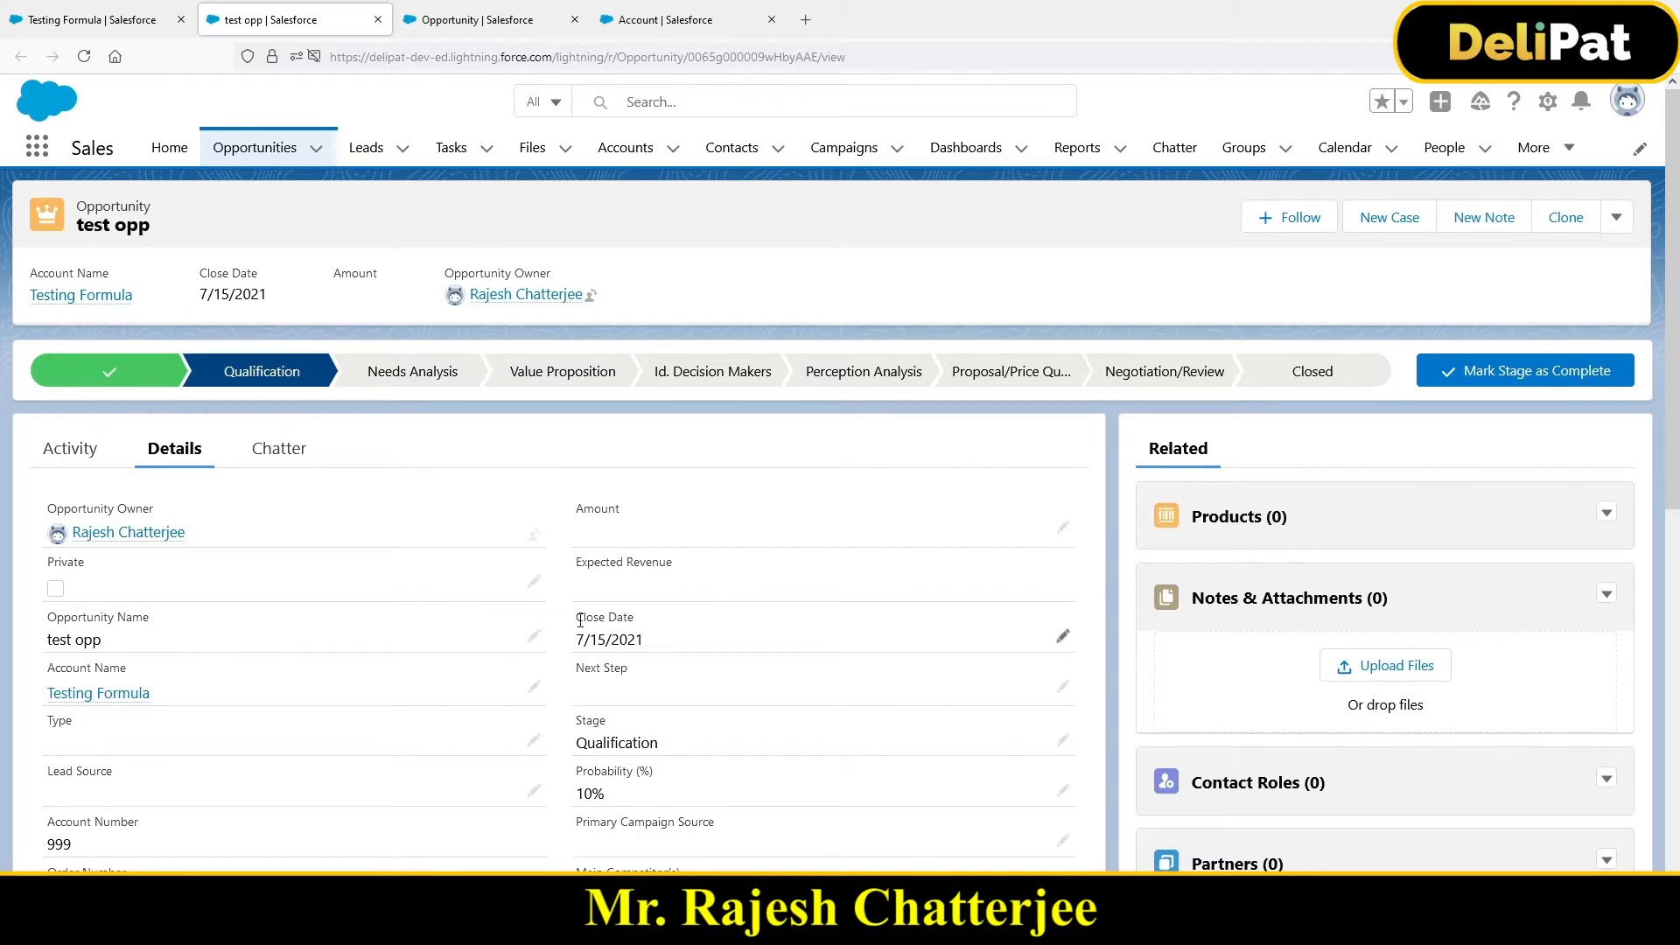
drag(580, 619, 635, 619)
drag(574, 639, 644, 638)
drag(574, 641, 649, 639)
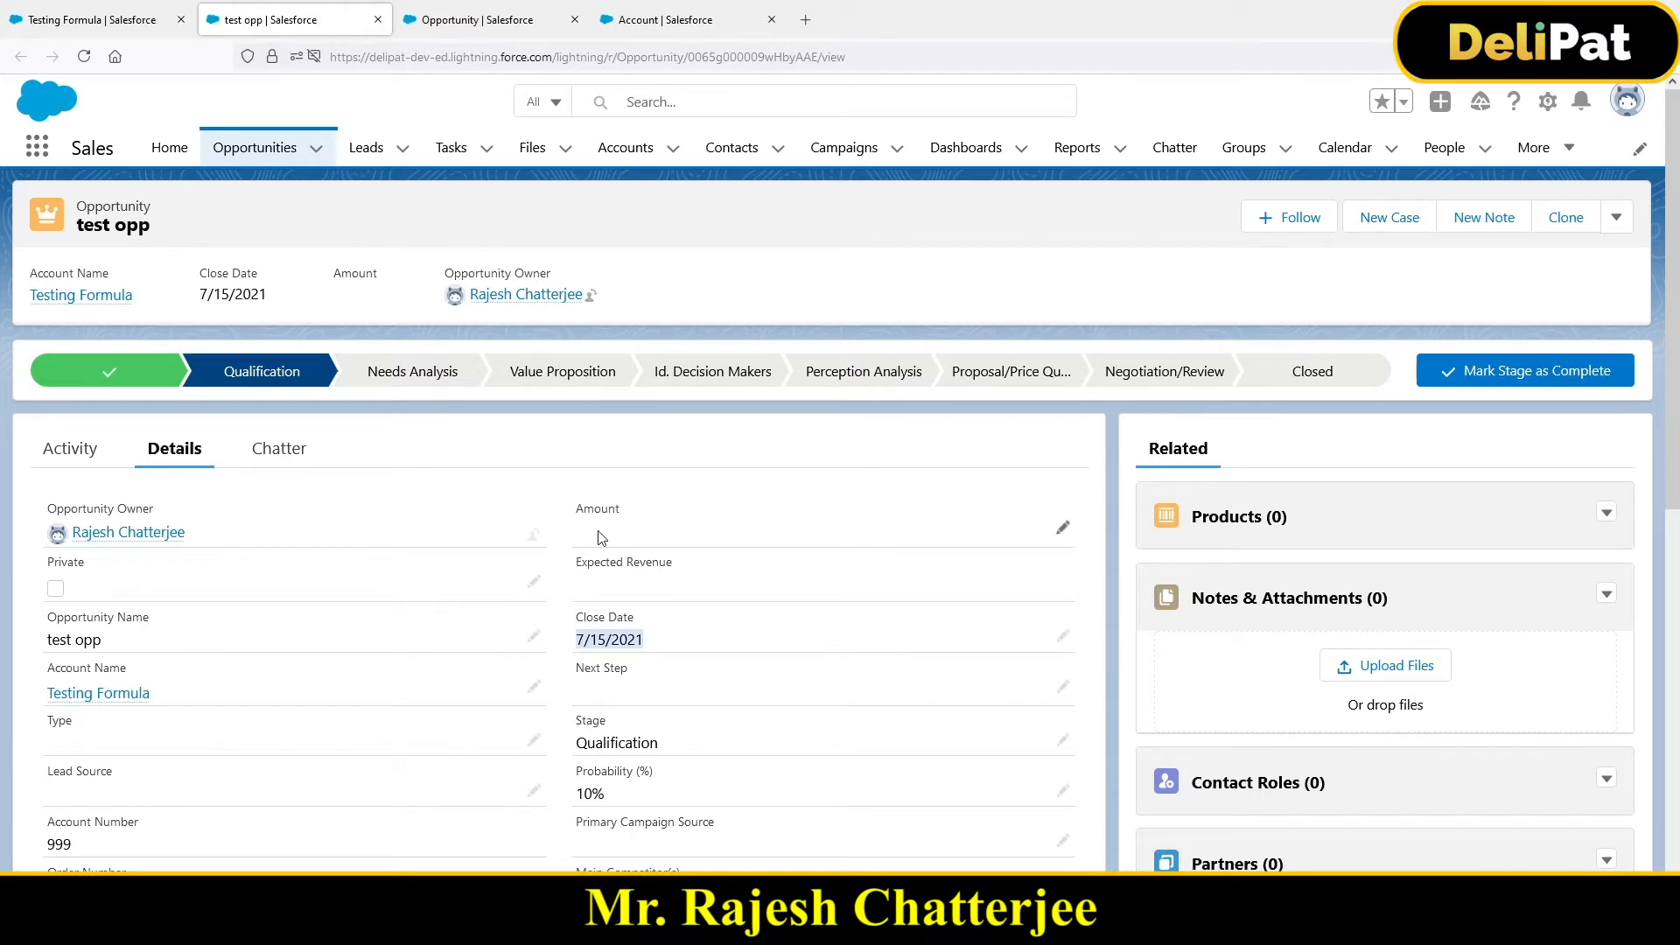
- Open Setup's Object Manager, find the Opportunity object with the search text "oppo", and show its Fields & Relationships
click(1548, 102)
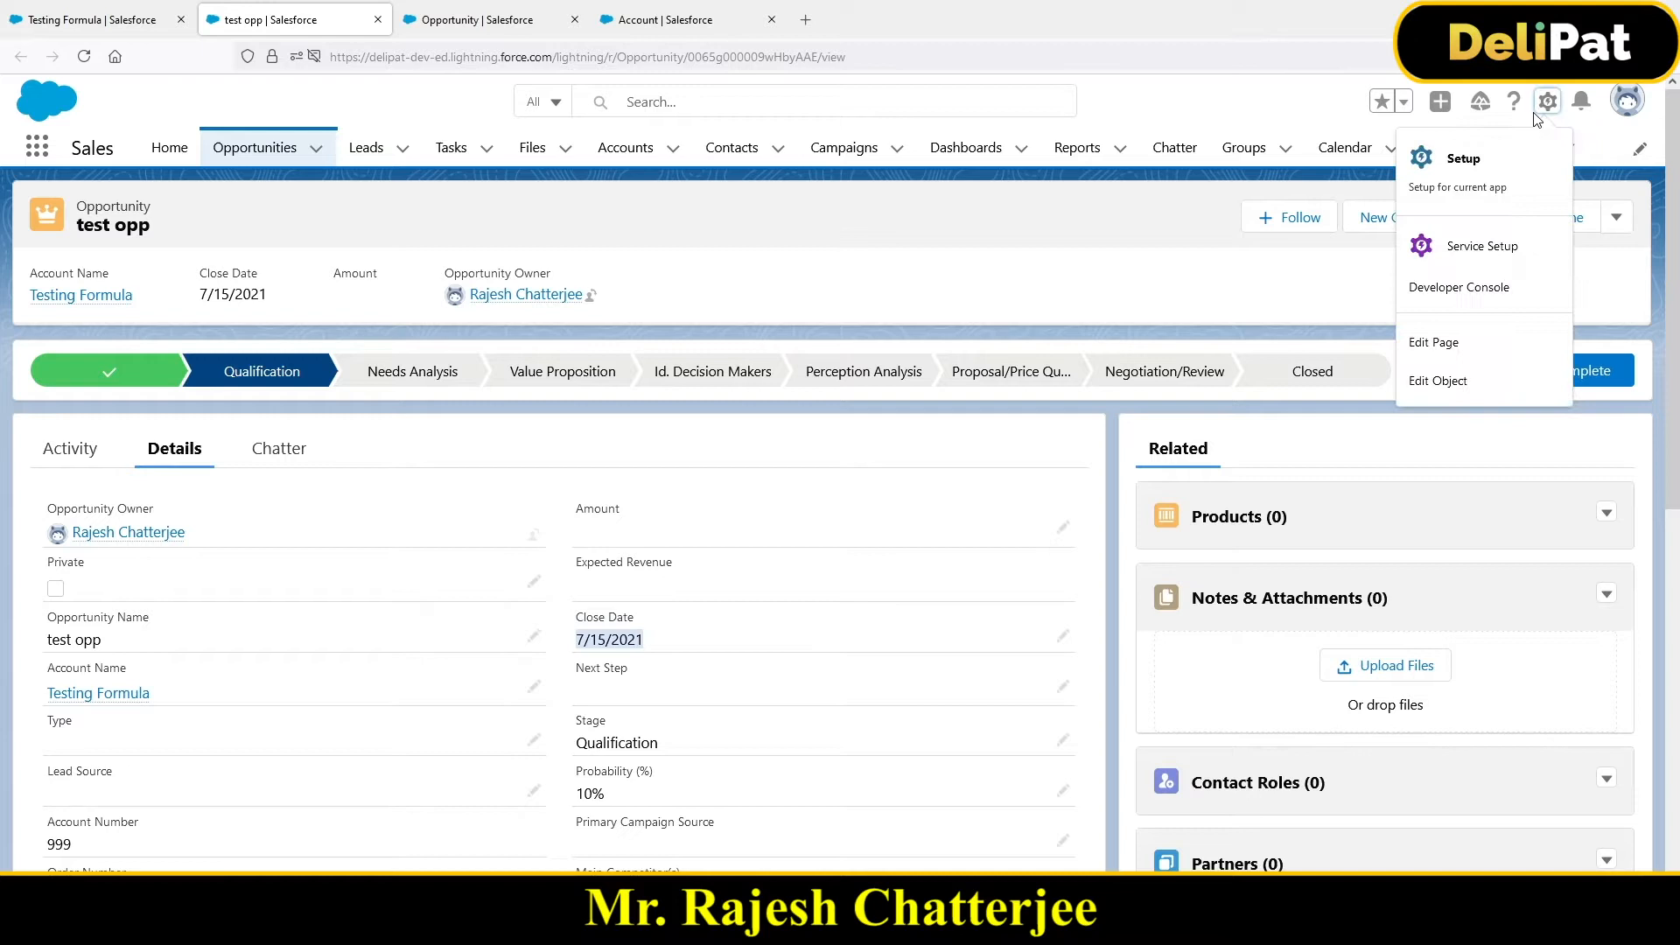
click(1486, 195)
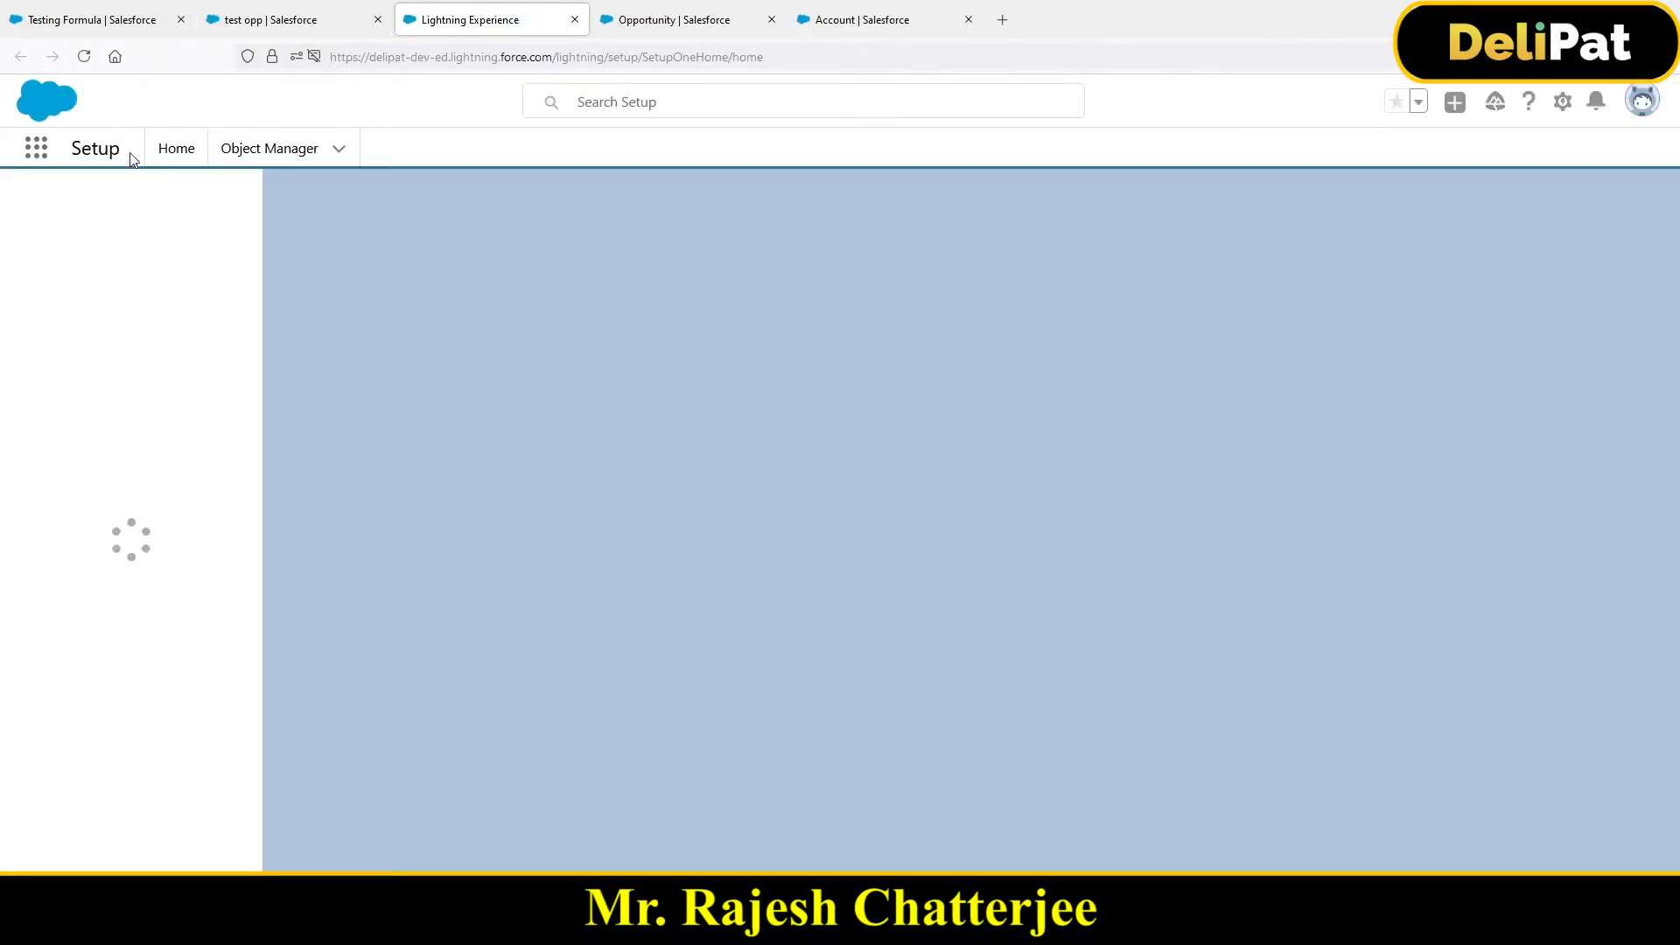
click(270, 148)
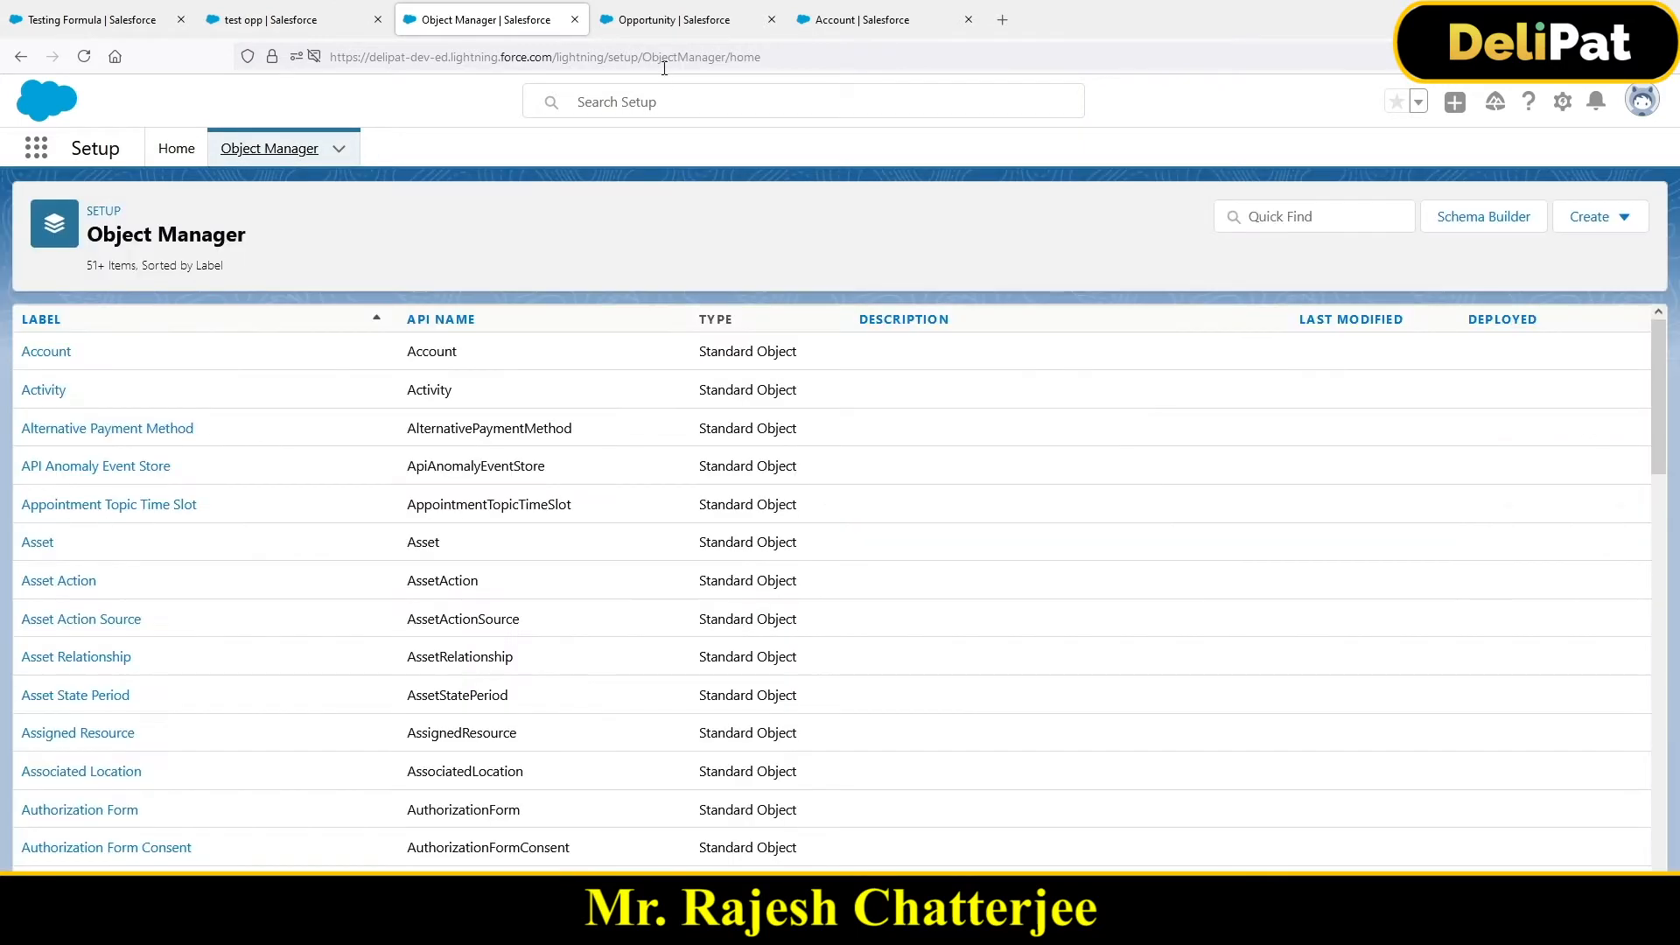
click(1240, 217)
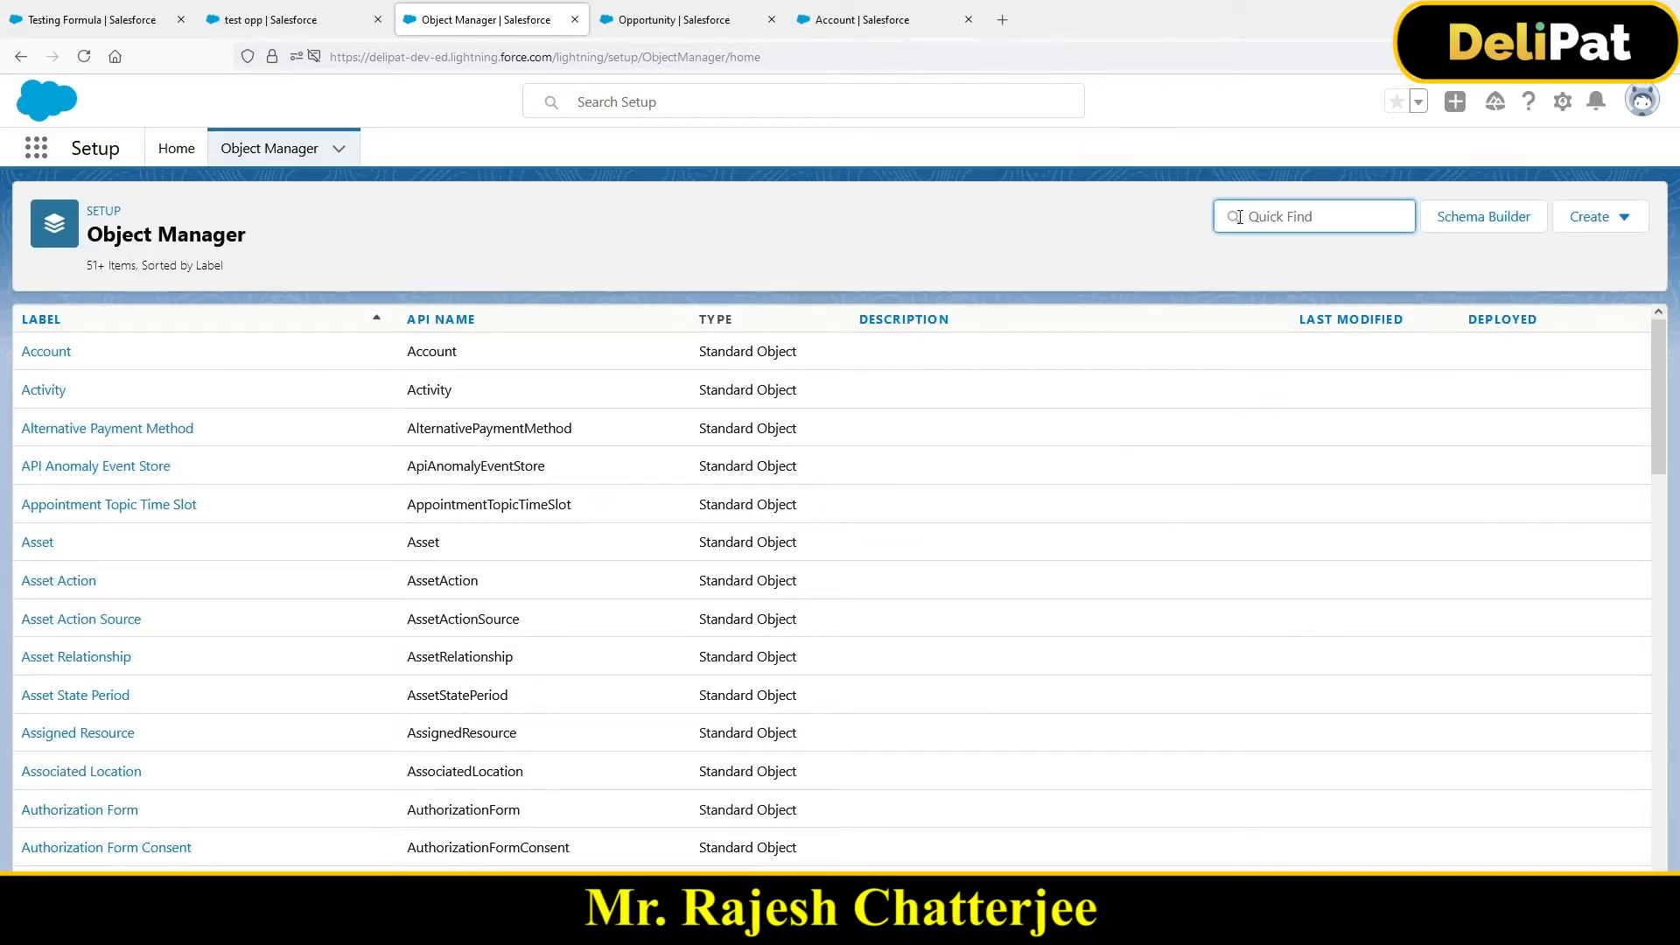
text(oppo)
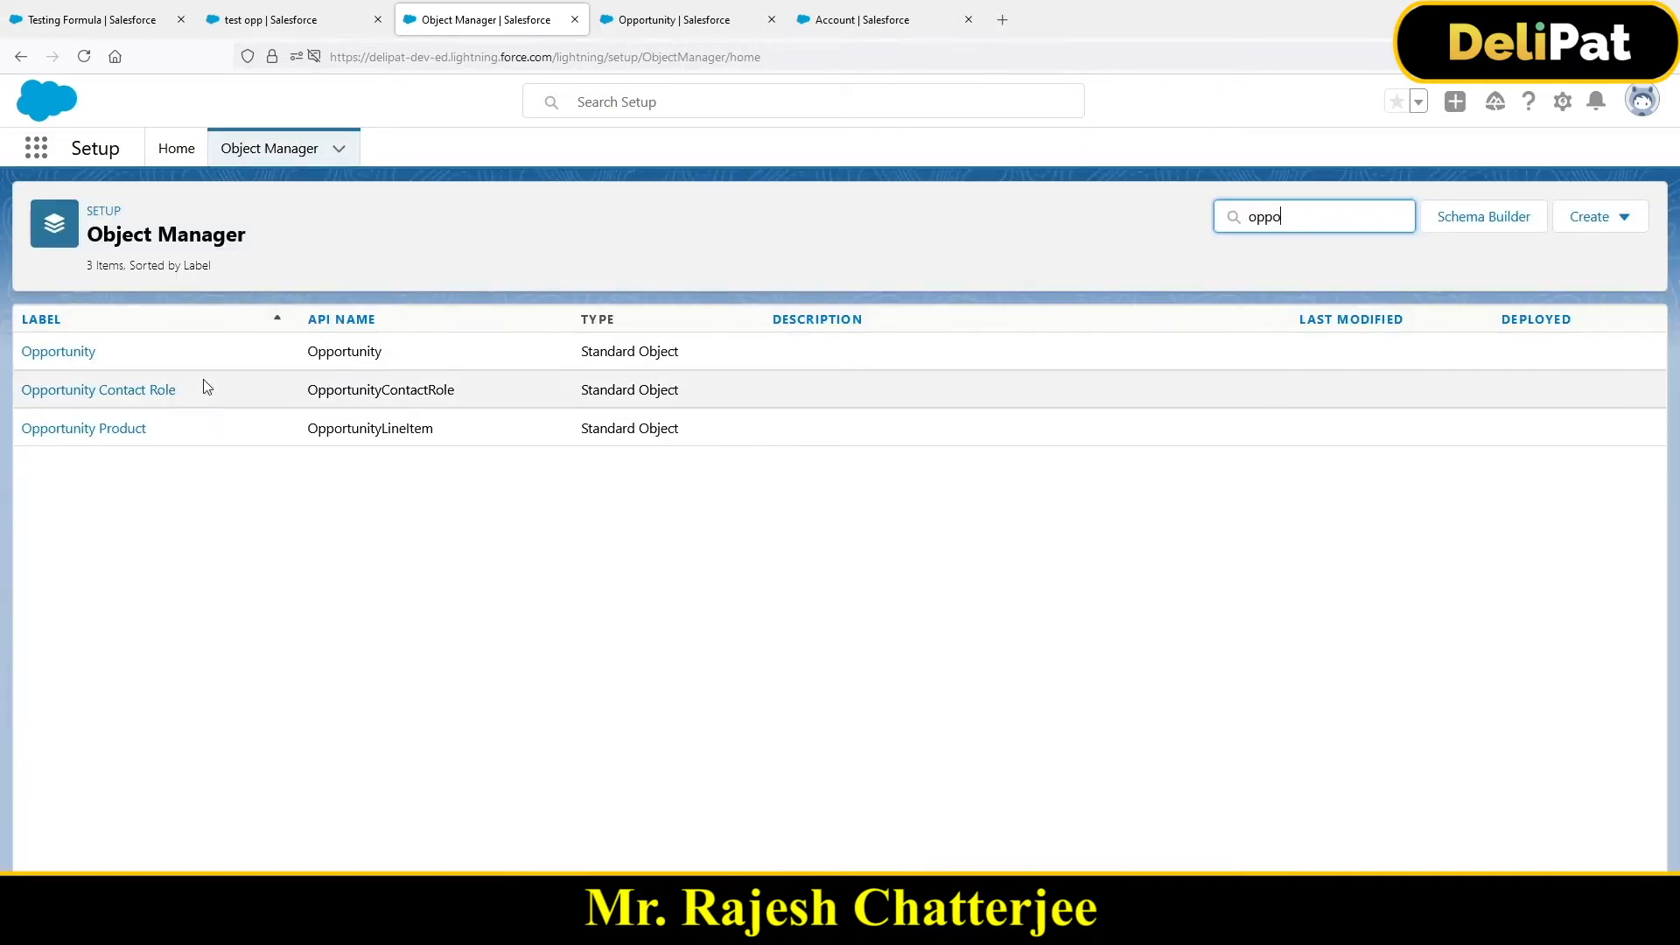
click(65, 354)
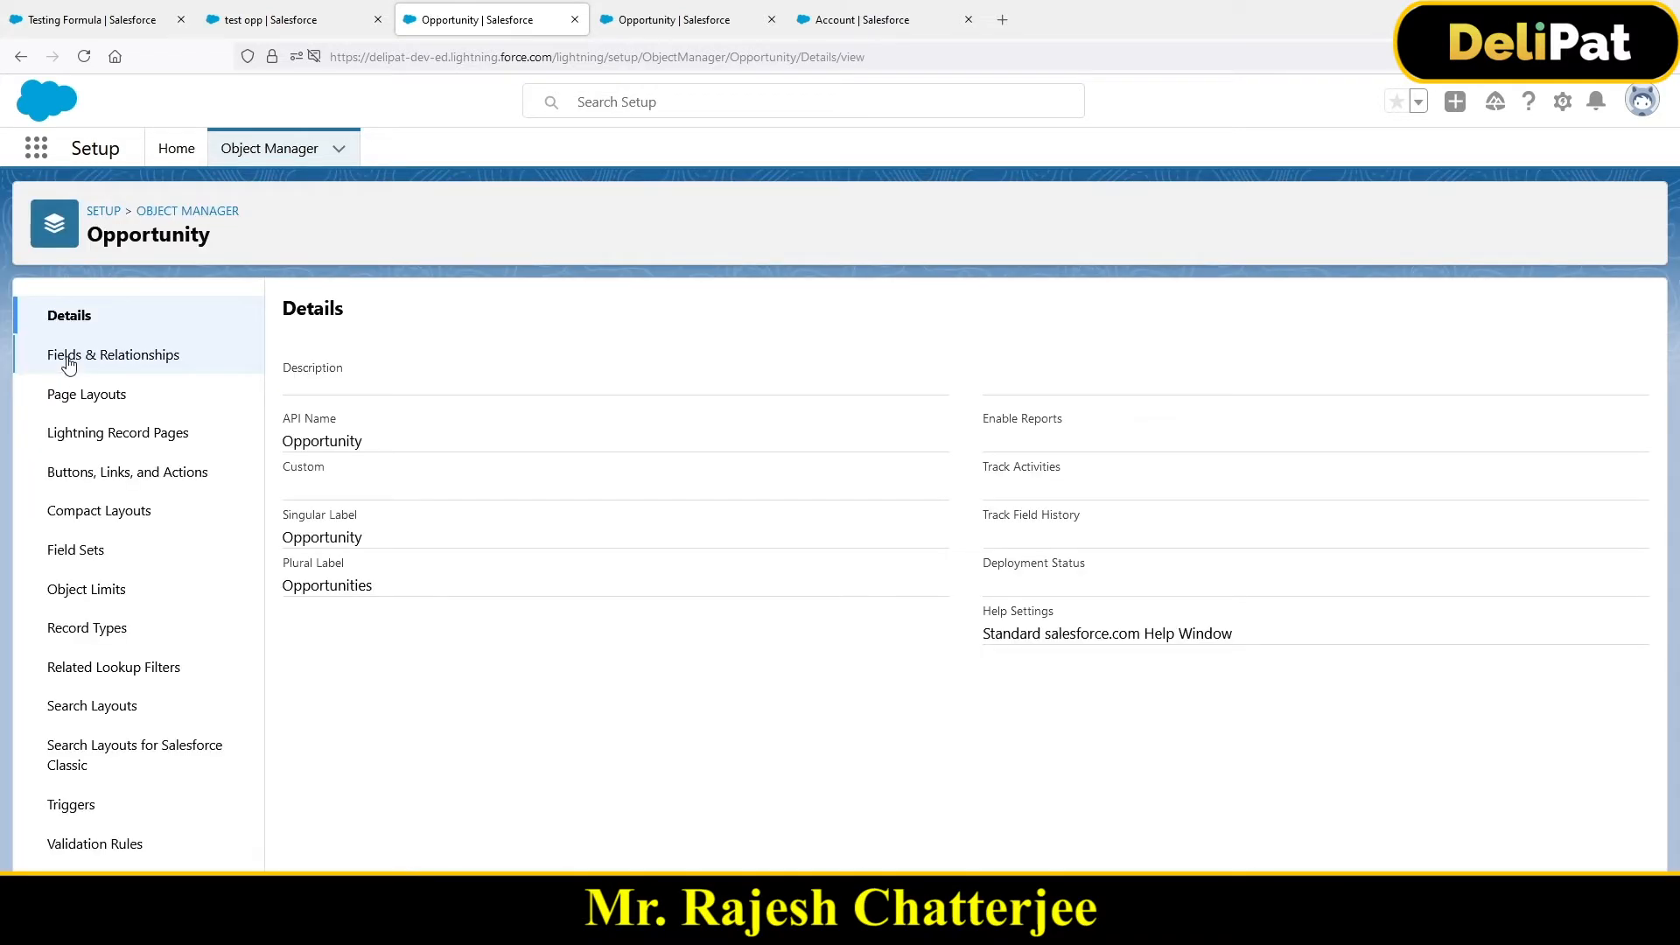
click(69, 363)
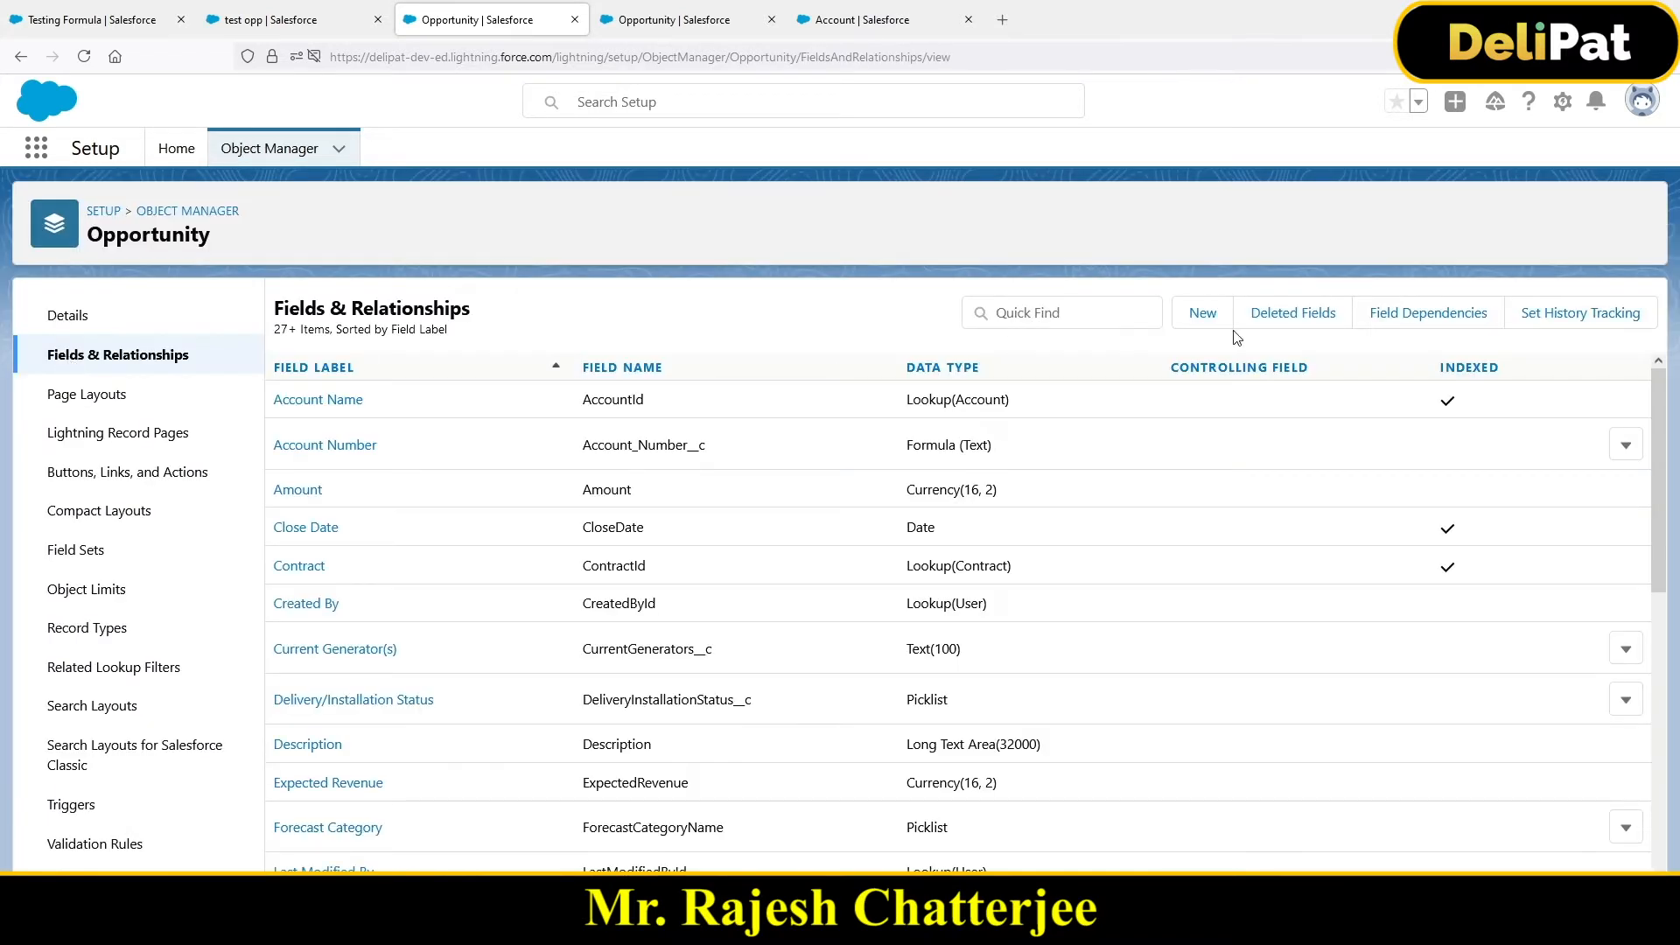
- Start a new custom field on the Opportunity object with Formula as its data type
click(1192, 327)
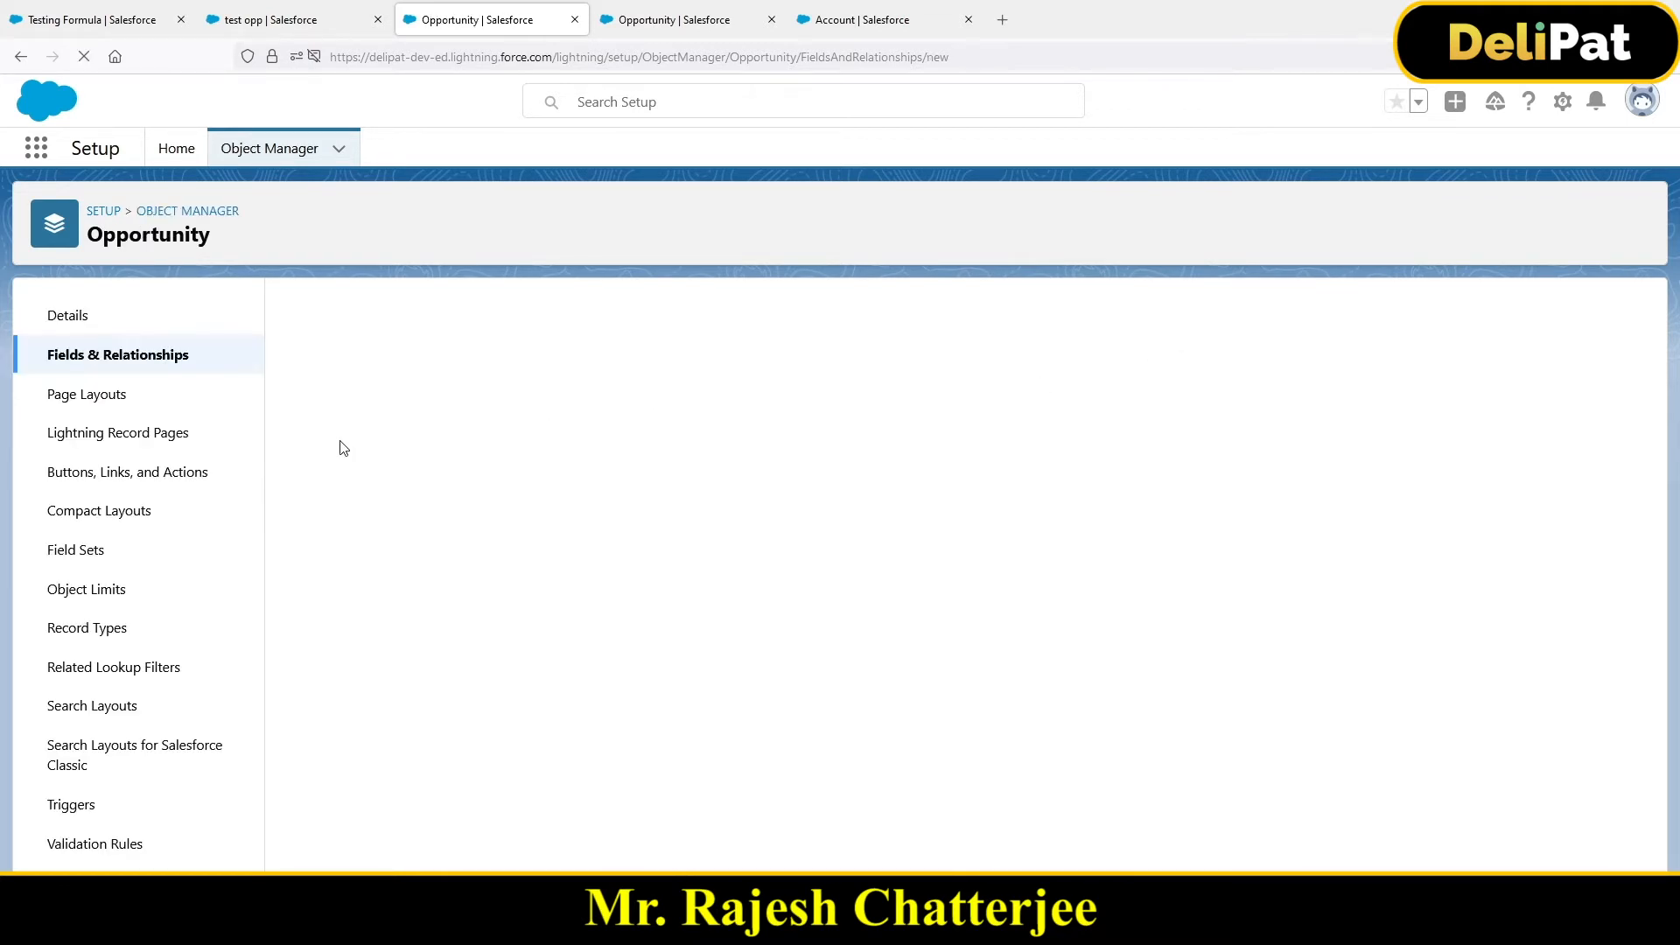
click(338, 612)
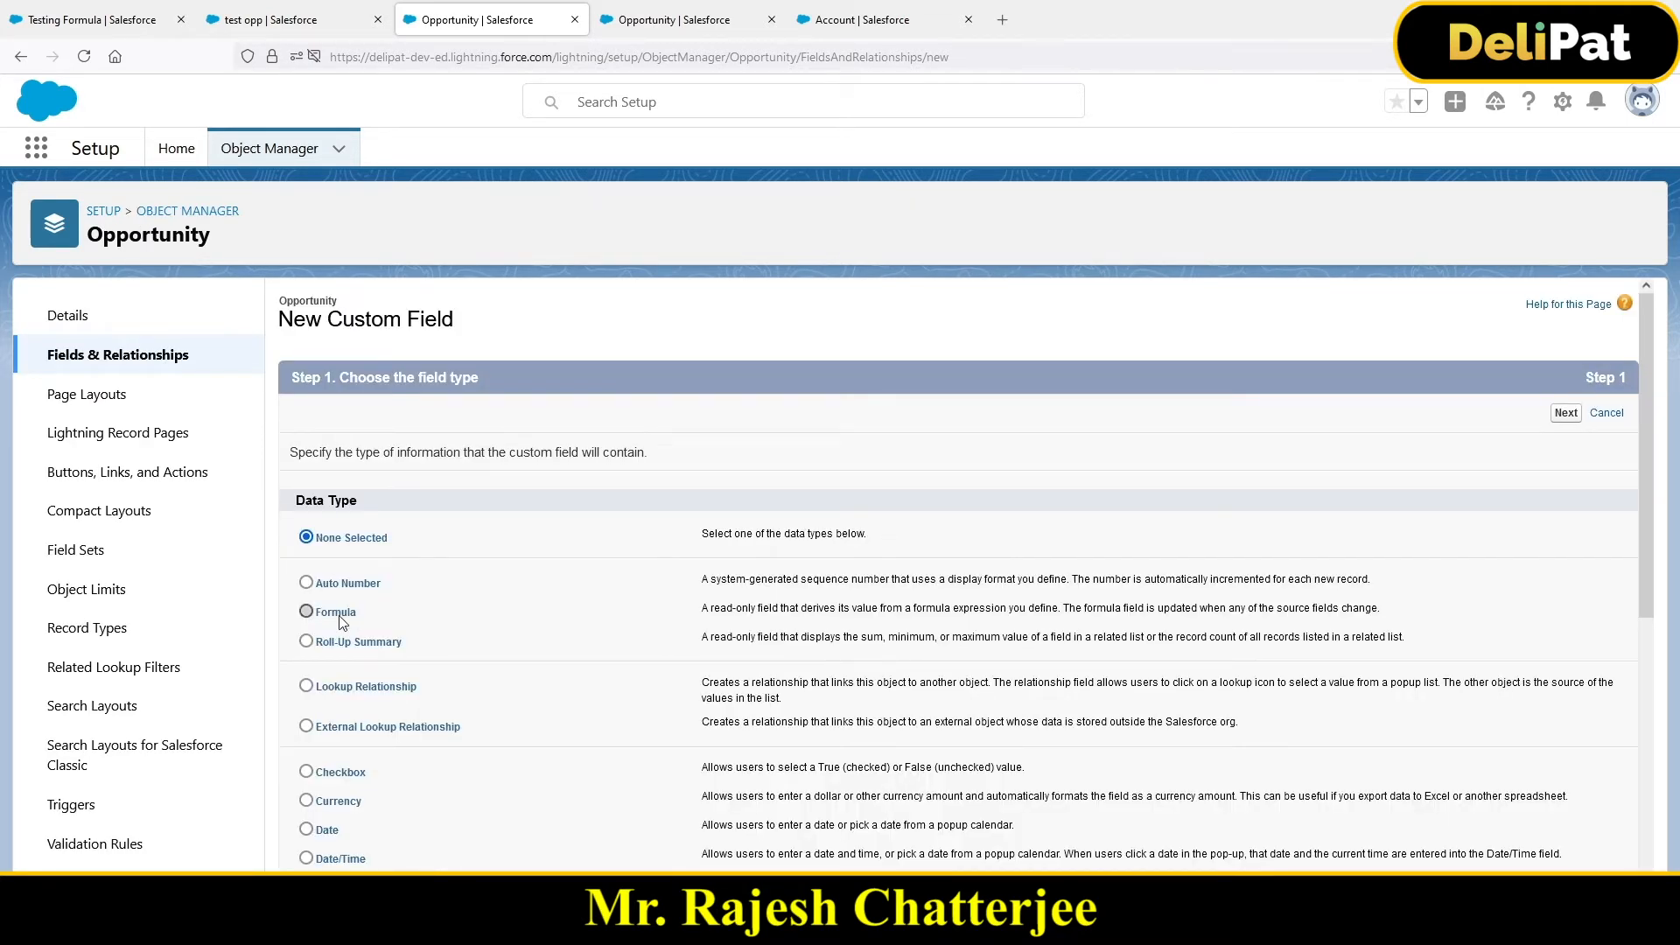
click(1565, 413)
- Label the new formula field "Days Remainig To Close" and let the field name fill in from the label
scroll(429, 433, down, 3)
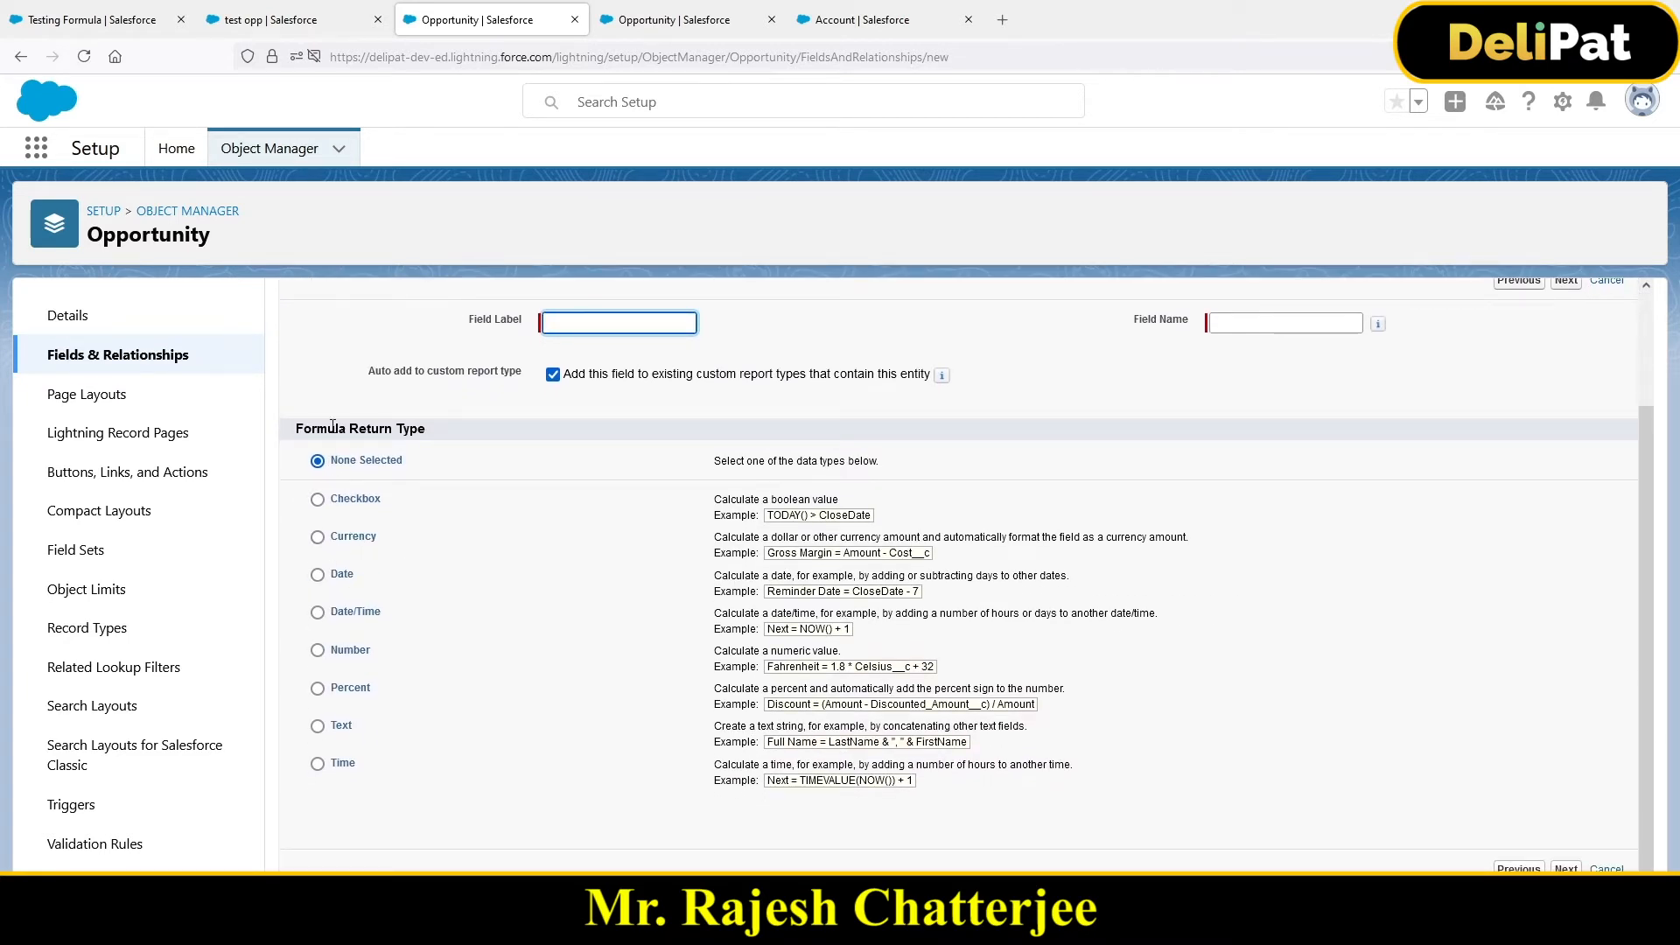
drag(305, 428, 448, 443)
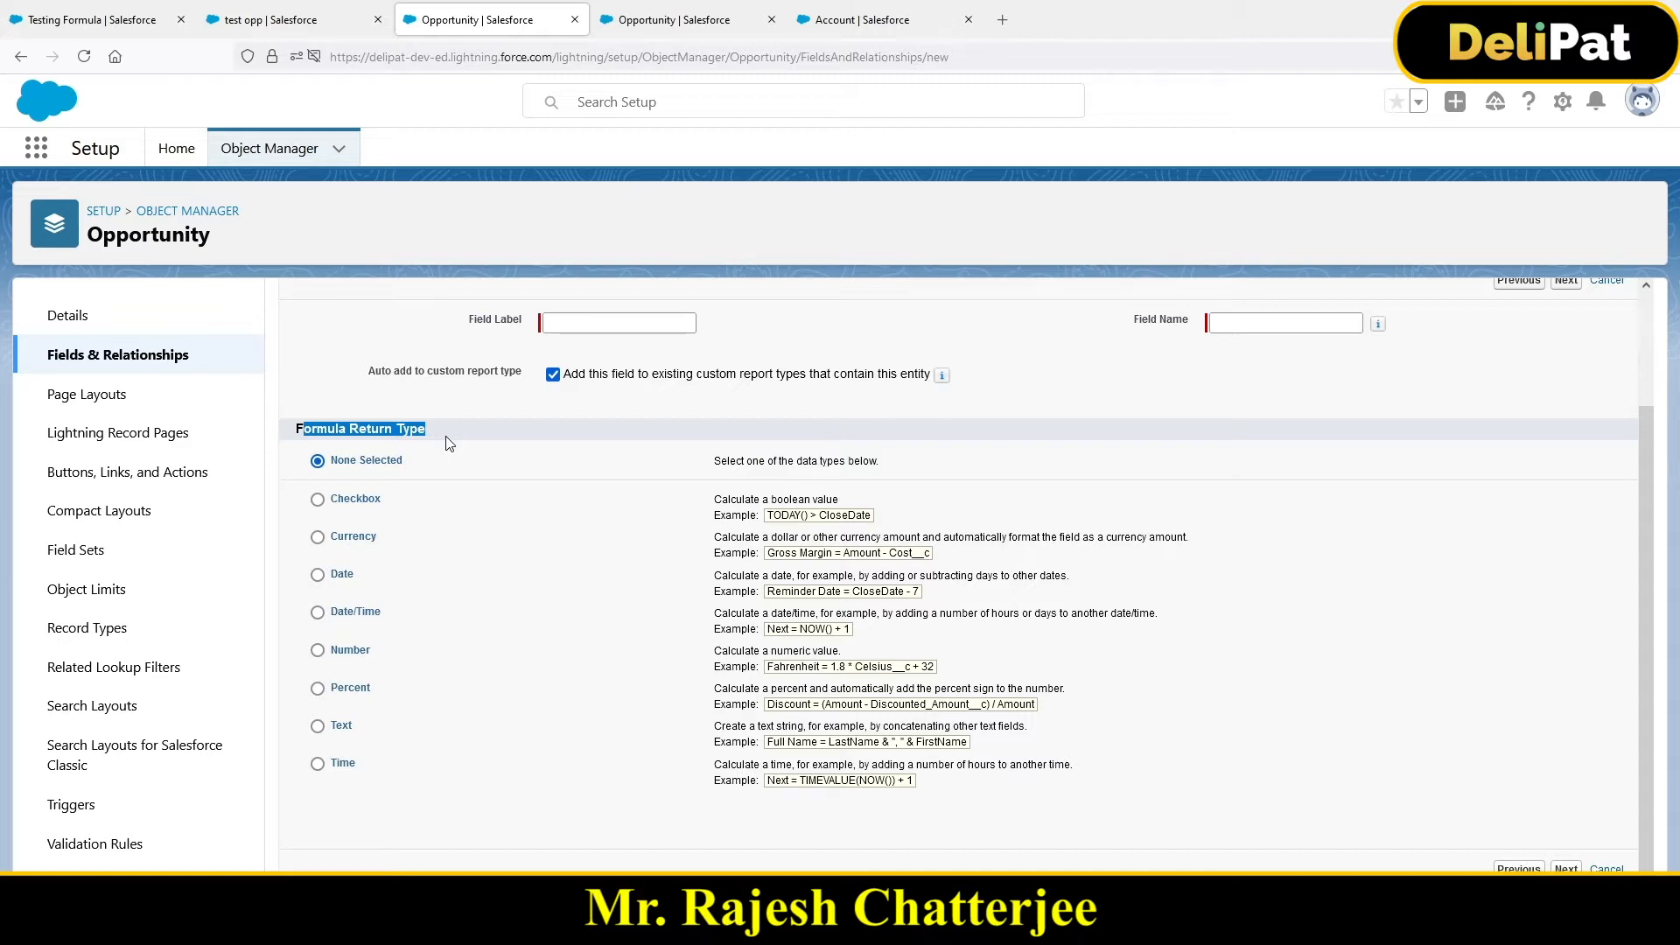
click(553, 324)
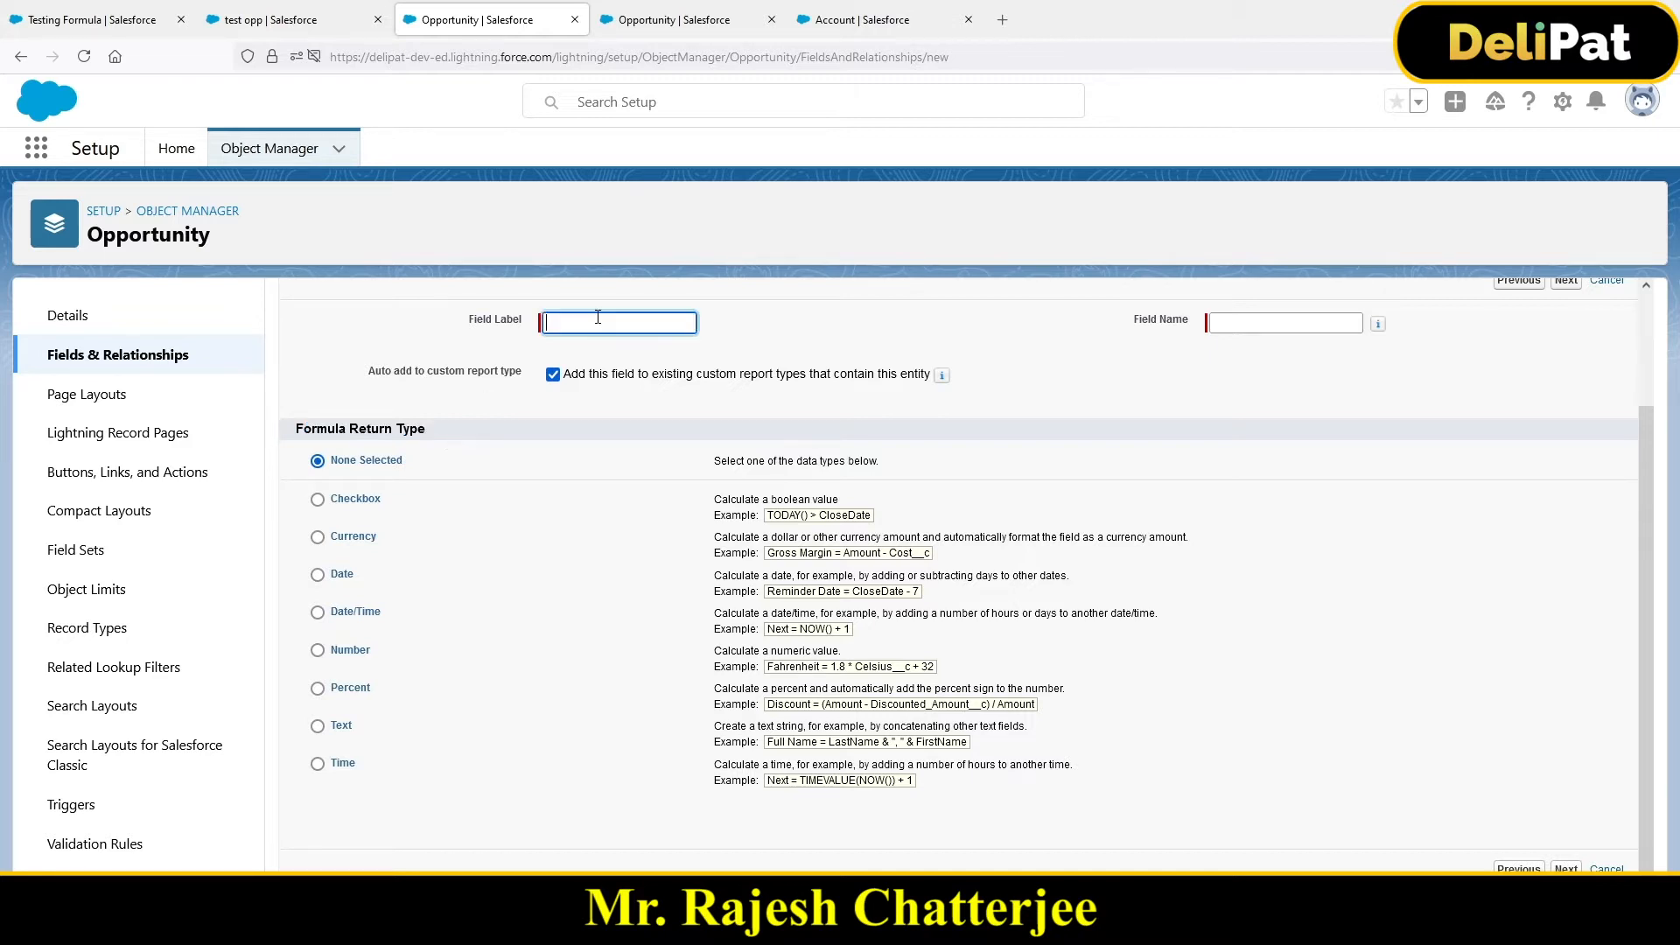
text(Days Remainig To Close)
click(782, 361)
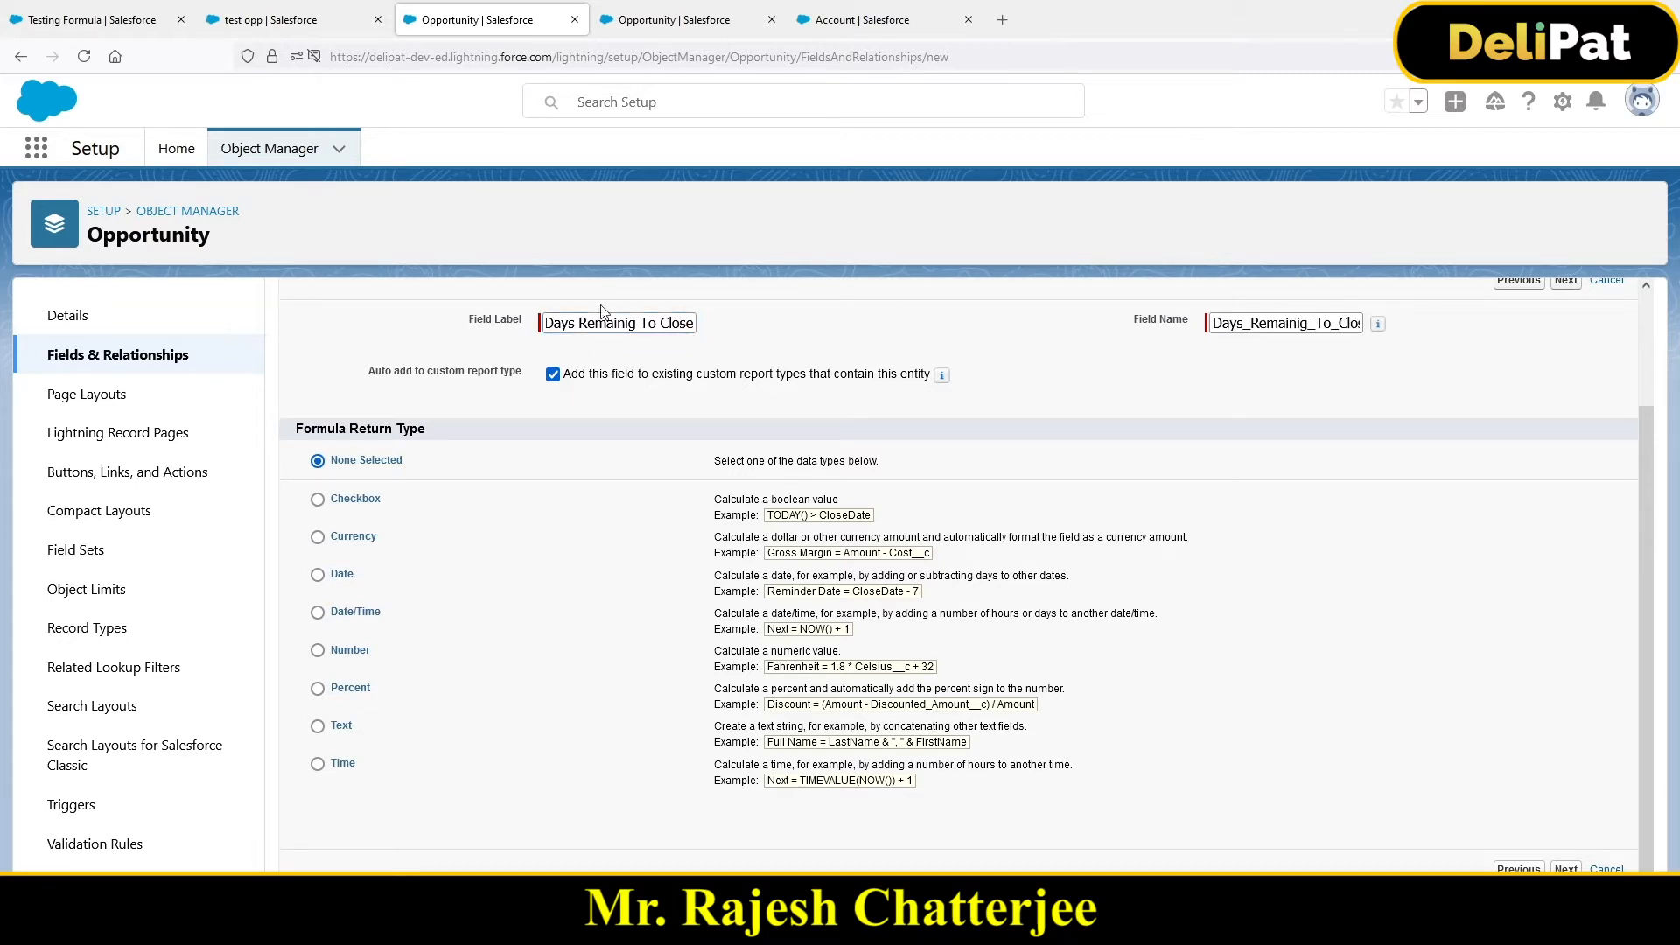
drag(551, 322, 729, 331)
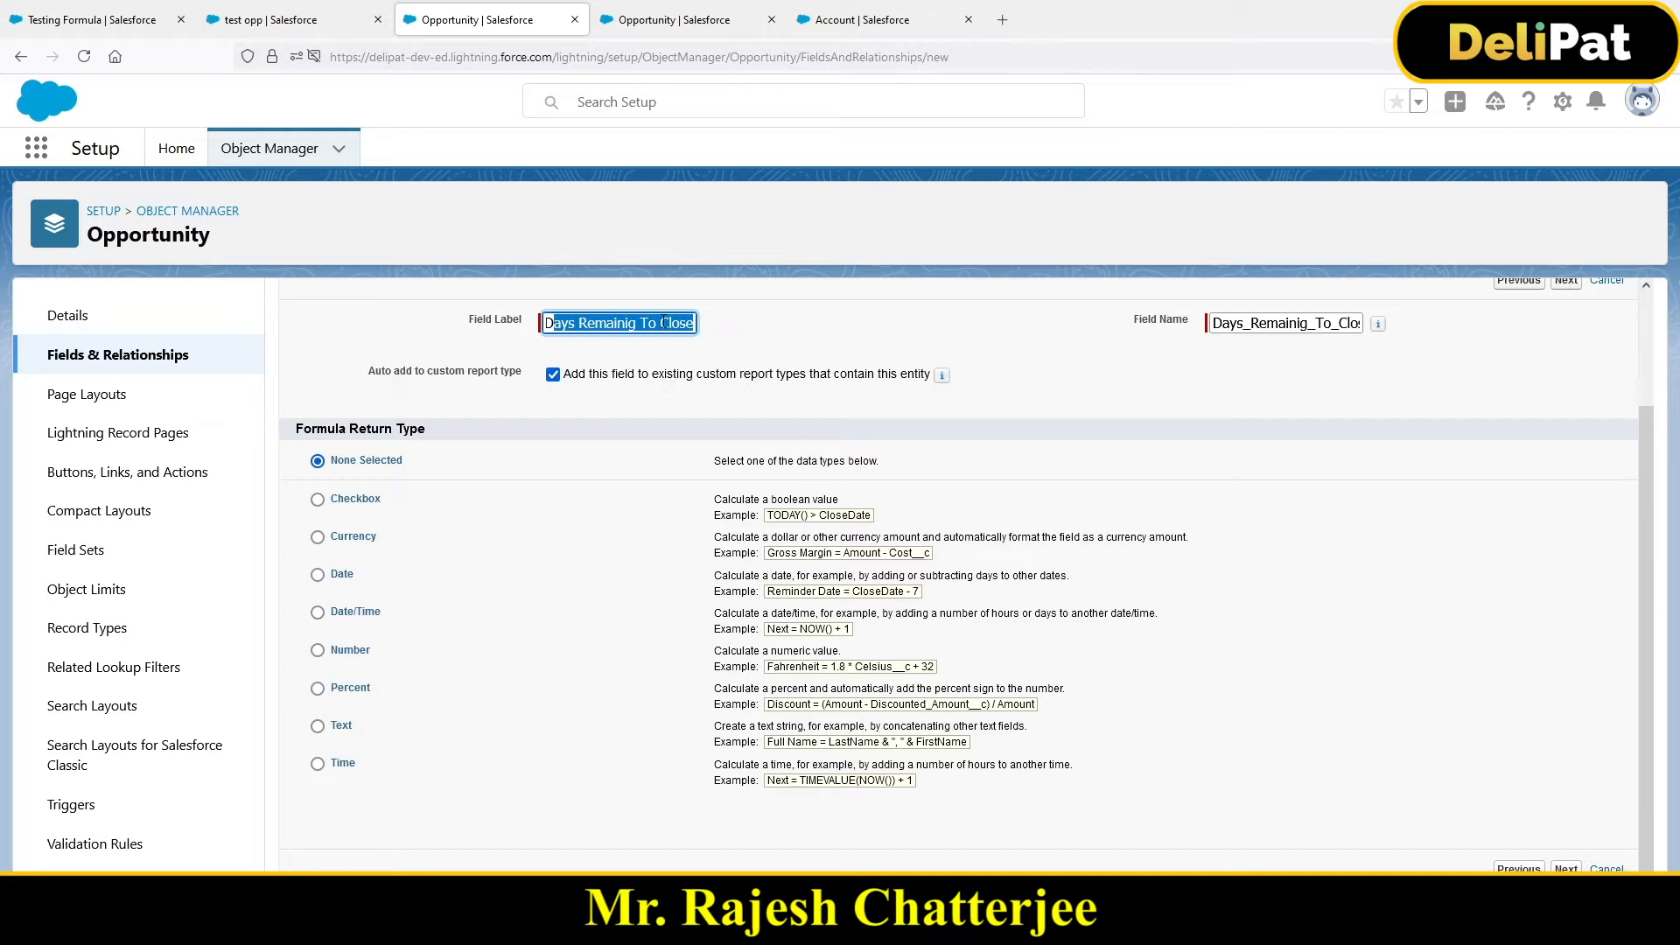
- Set the formula return type to Number with 0 decimal places and continue to the advanced formula editor
drag(312, 428, 392, 430)
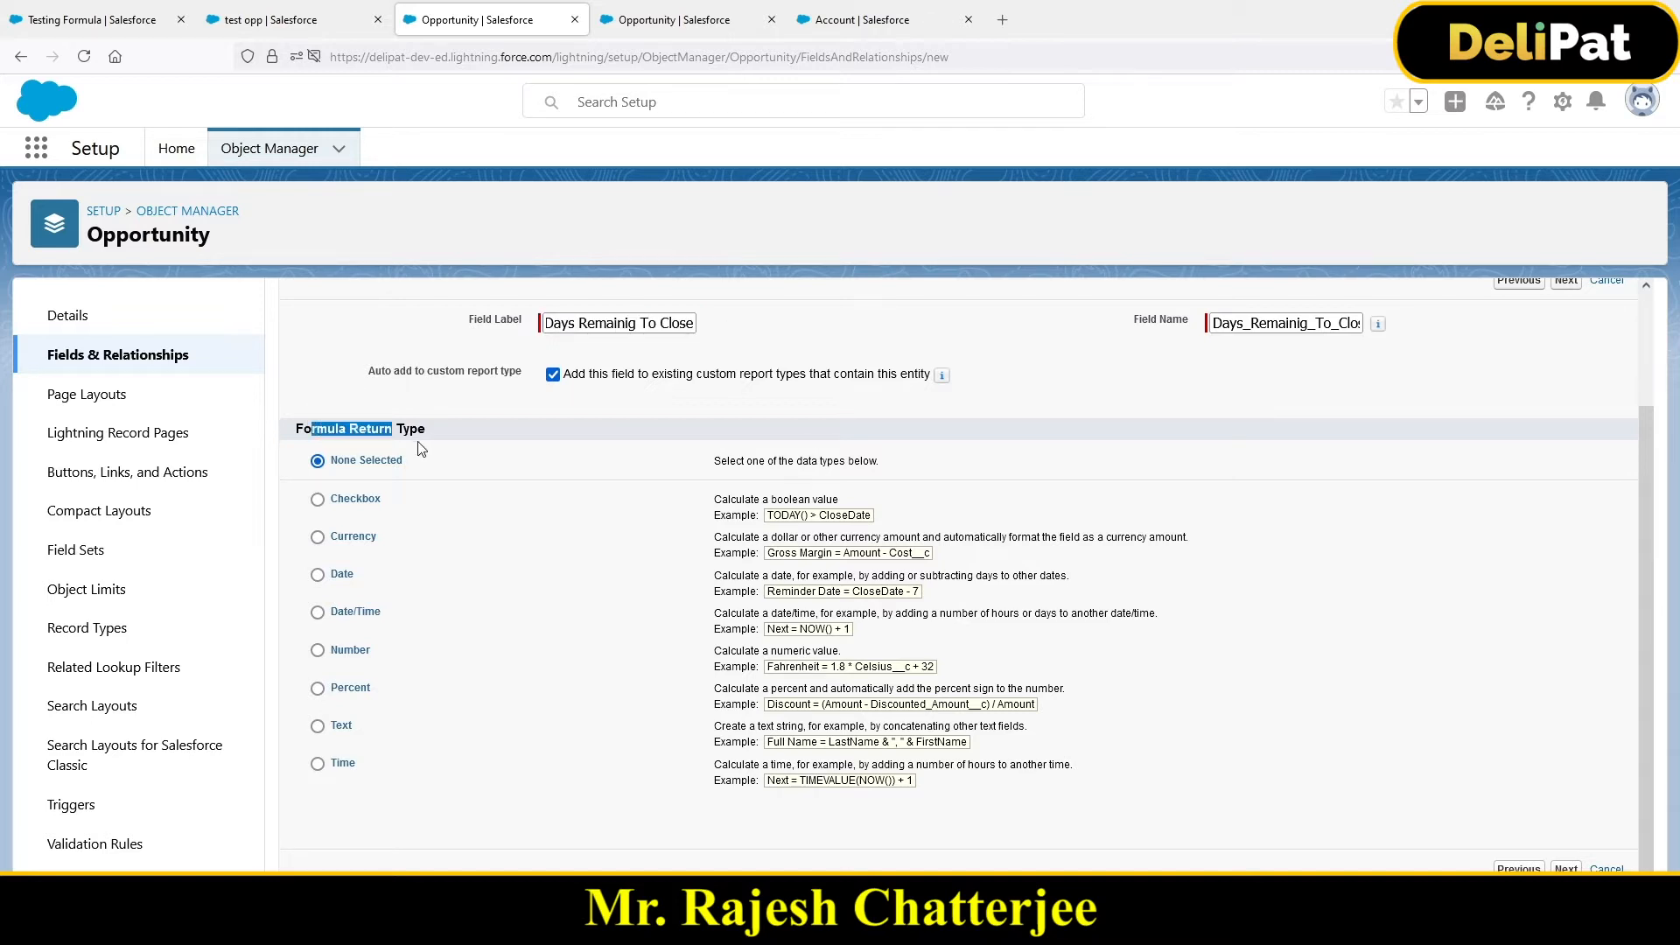
click(336, 654)
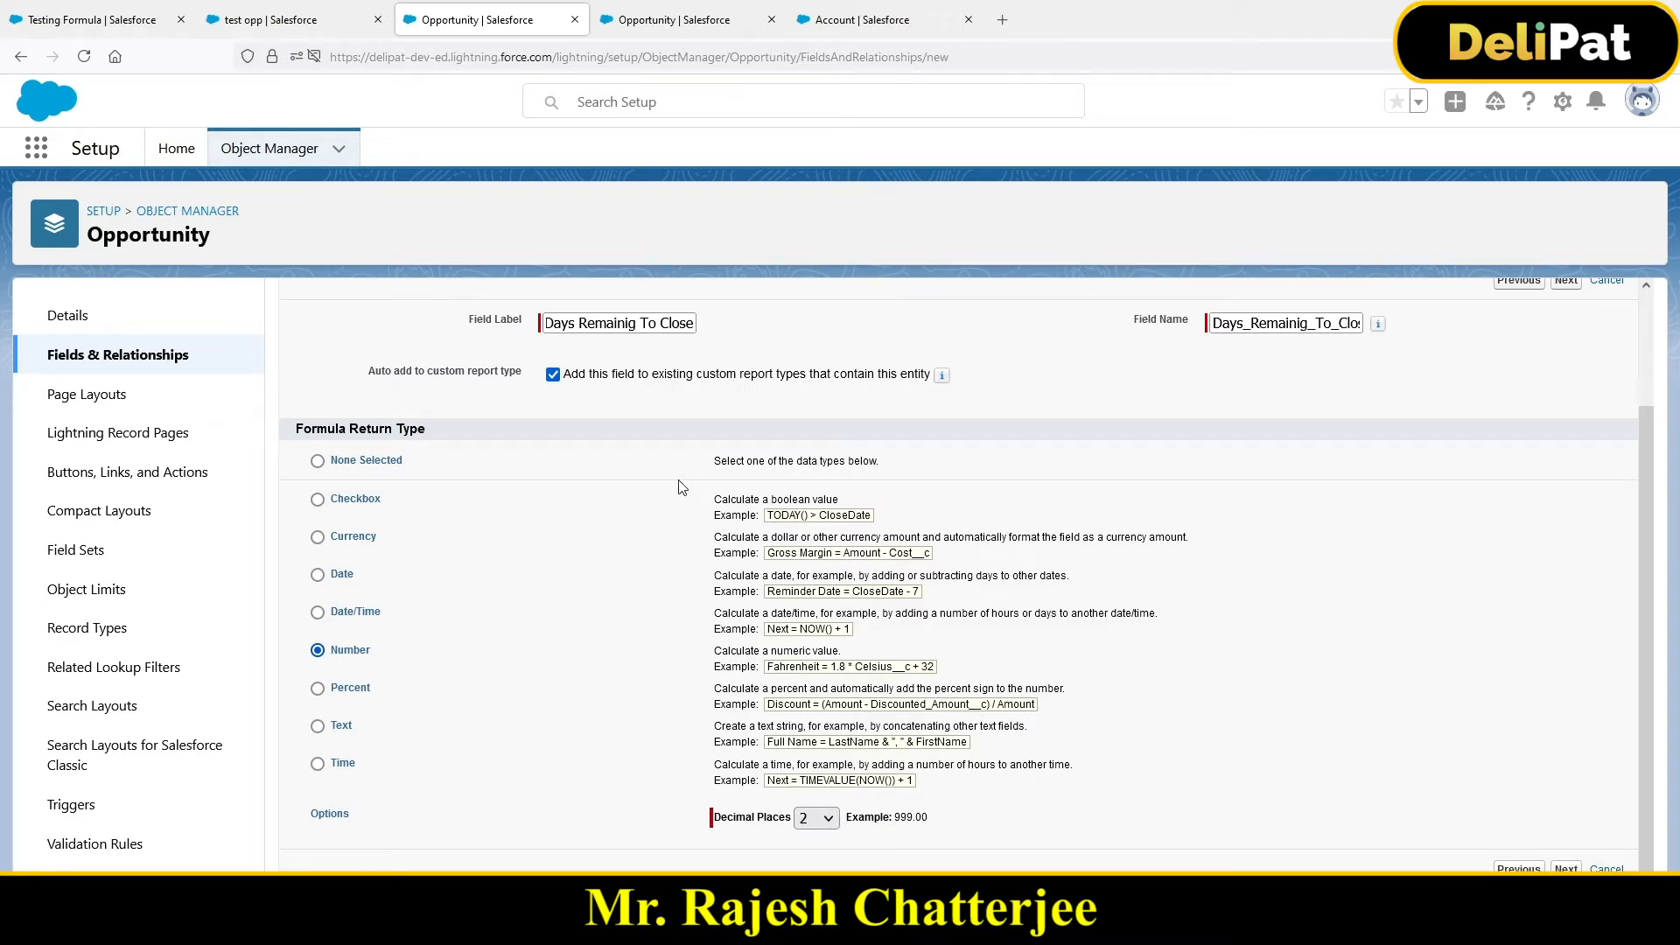
click(818, 822)
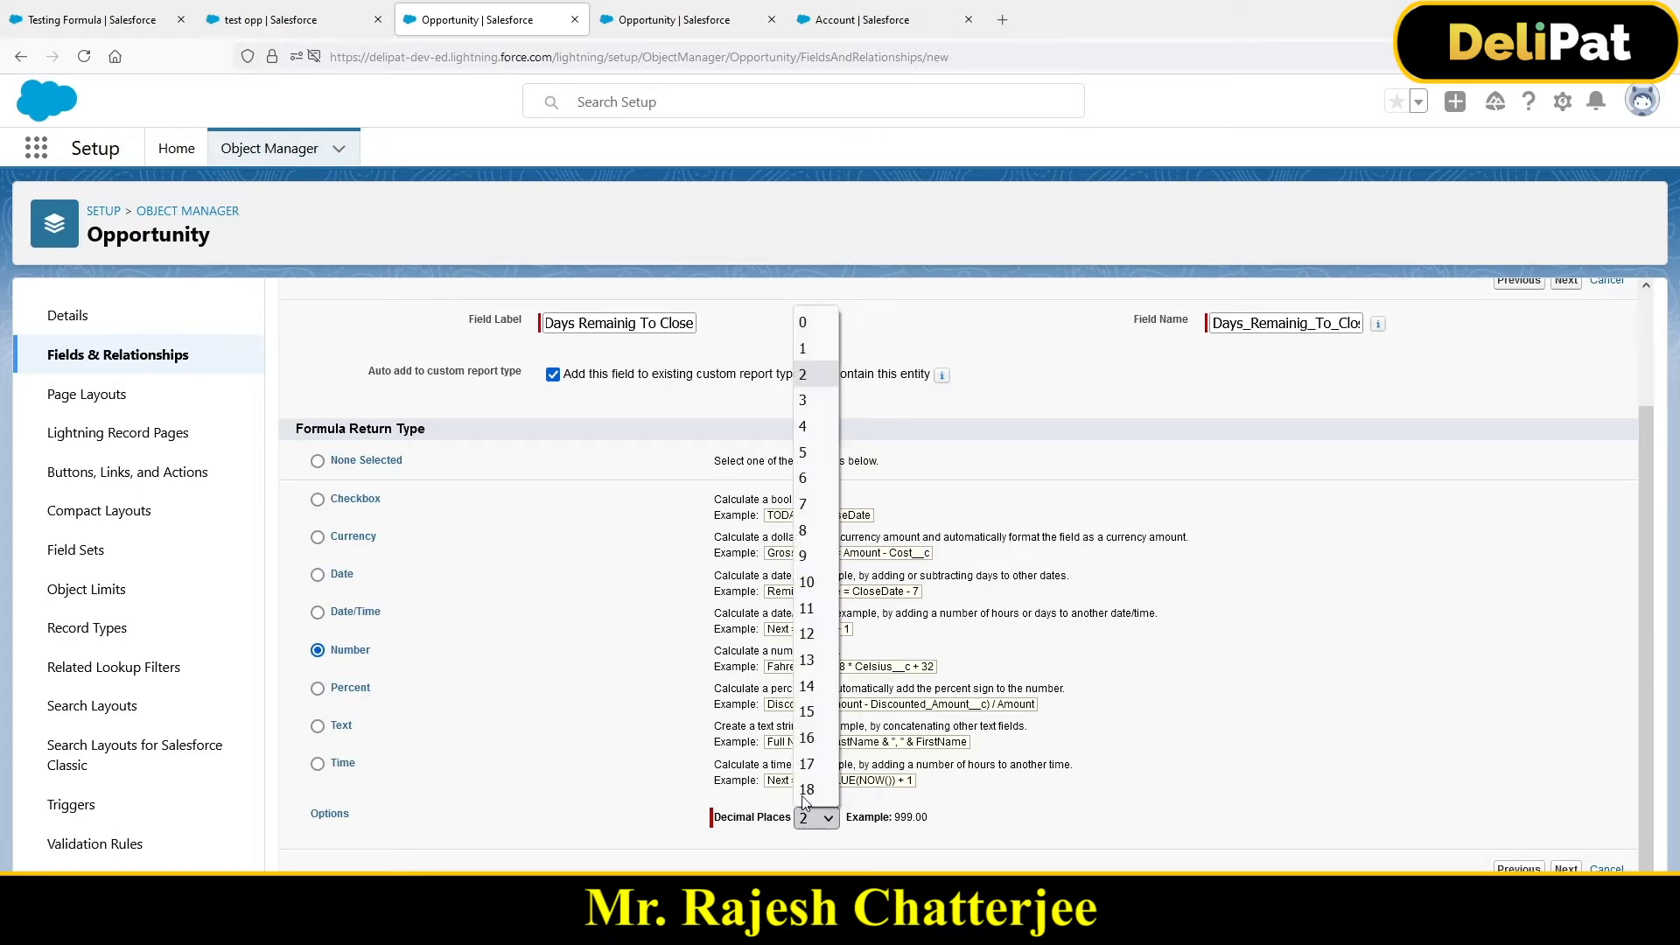
click(805, 328)
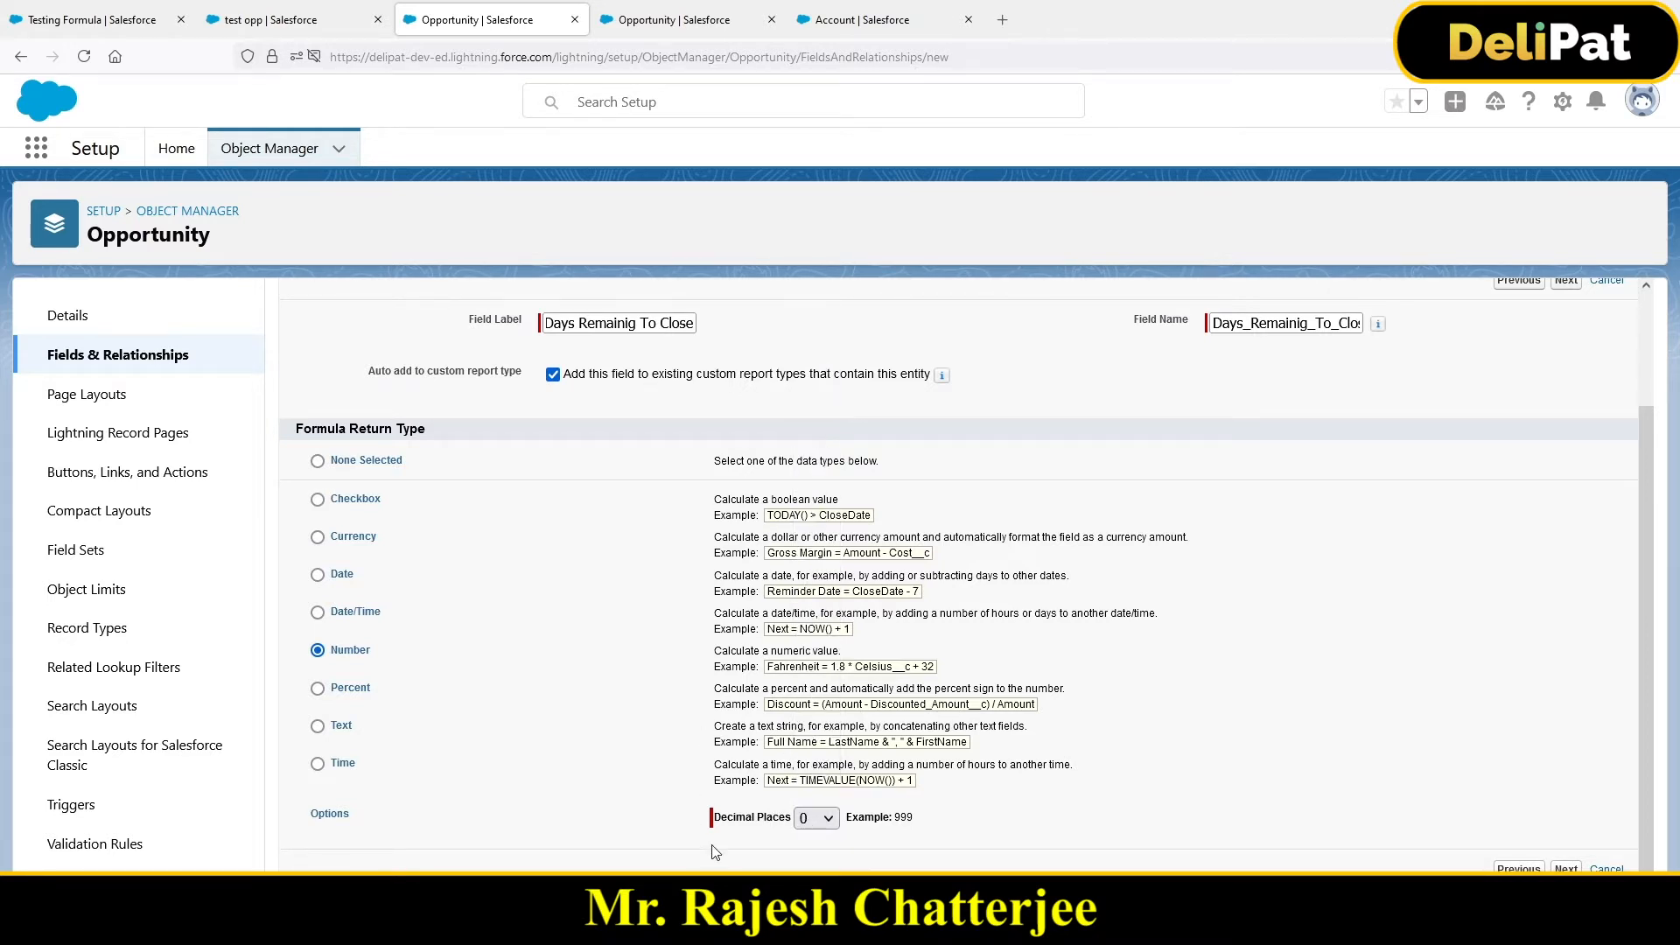
drag(734, 818, 769, 823)
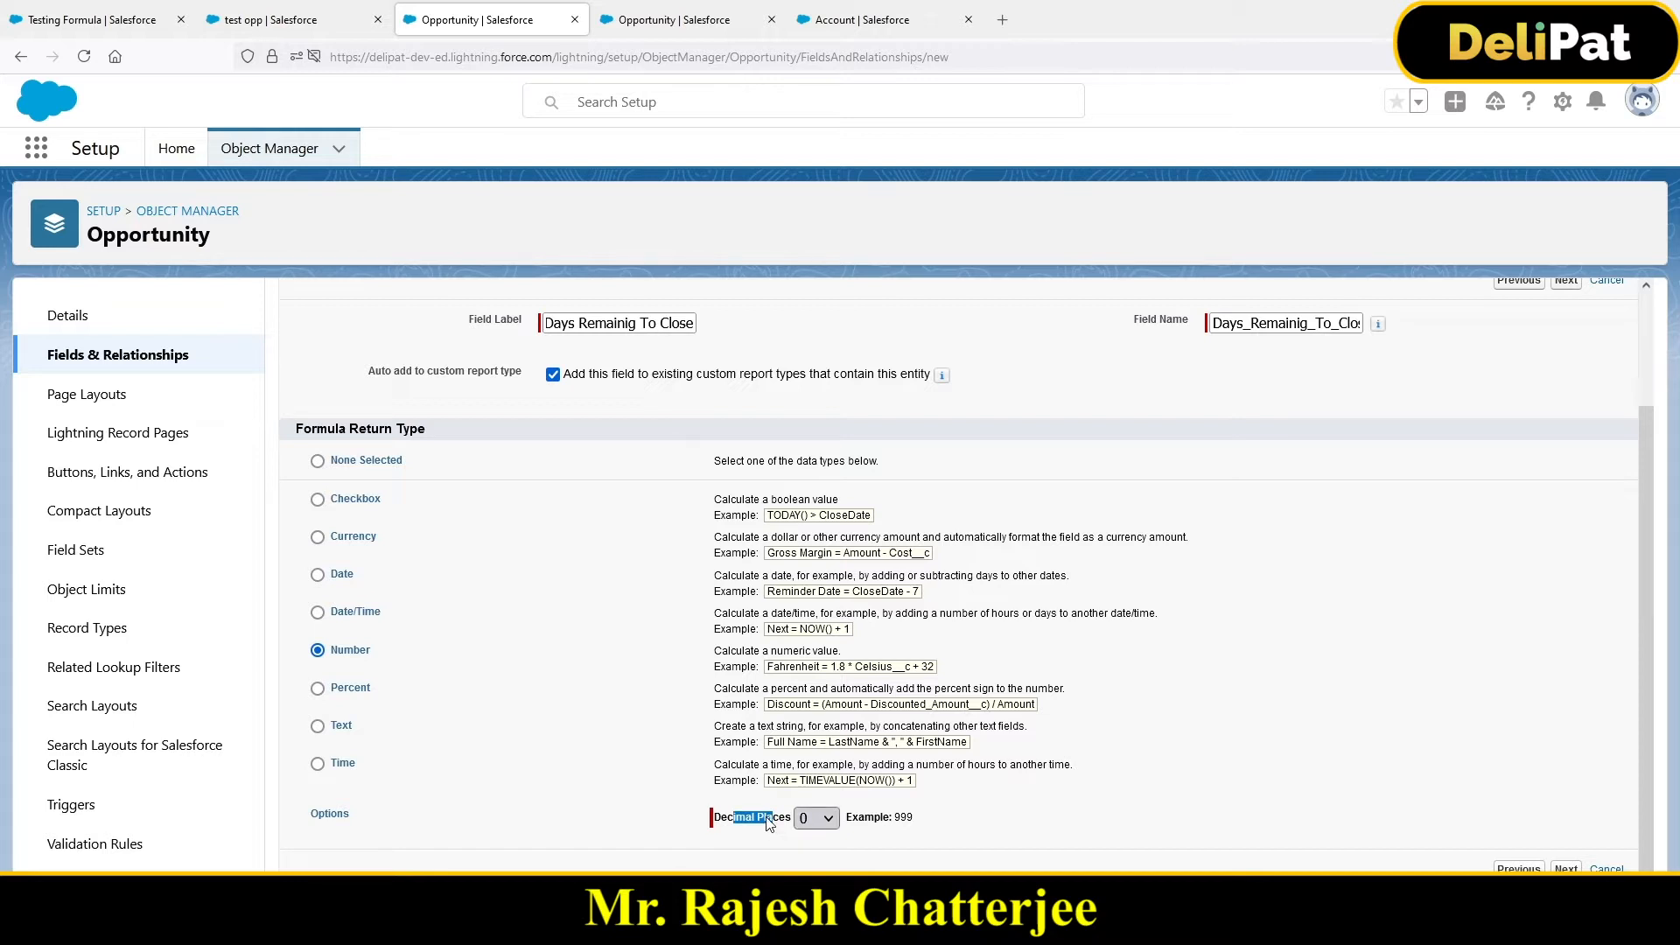
click(815, 818)
click(809, 376)
click(819, 817)
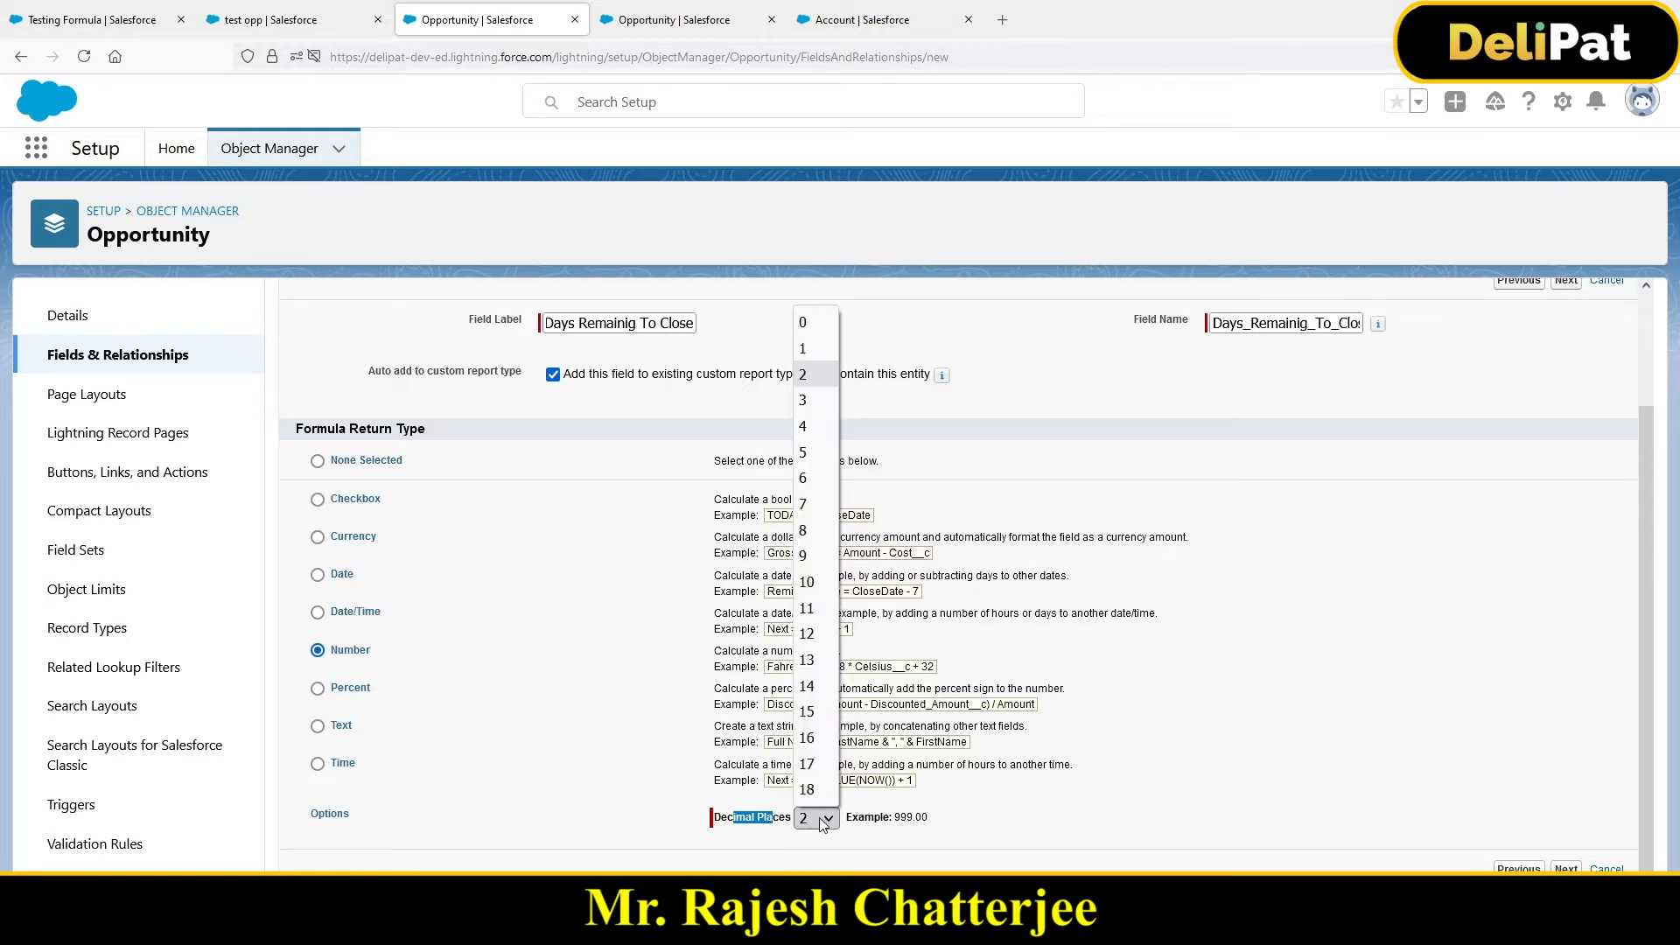
click(804, 325)
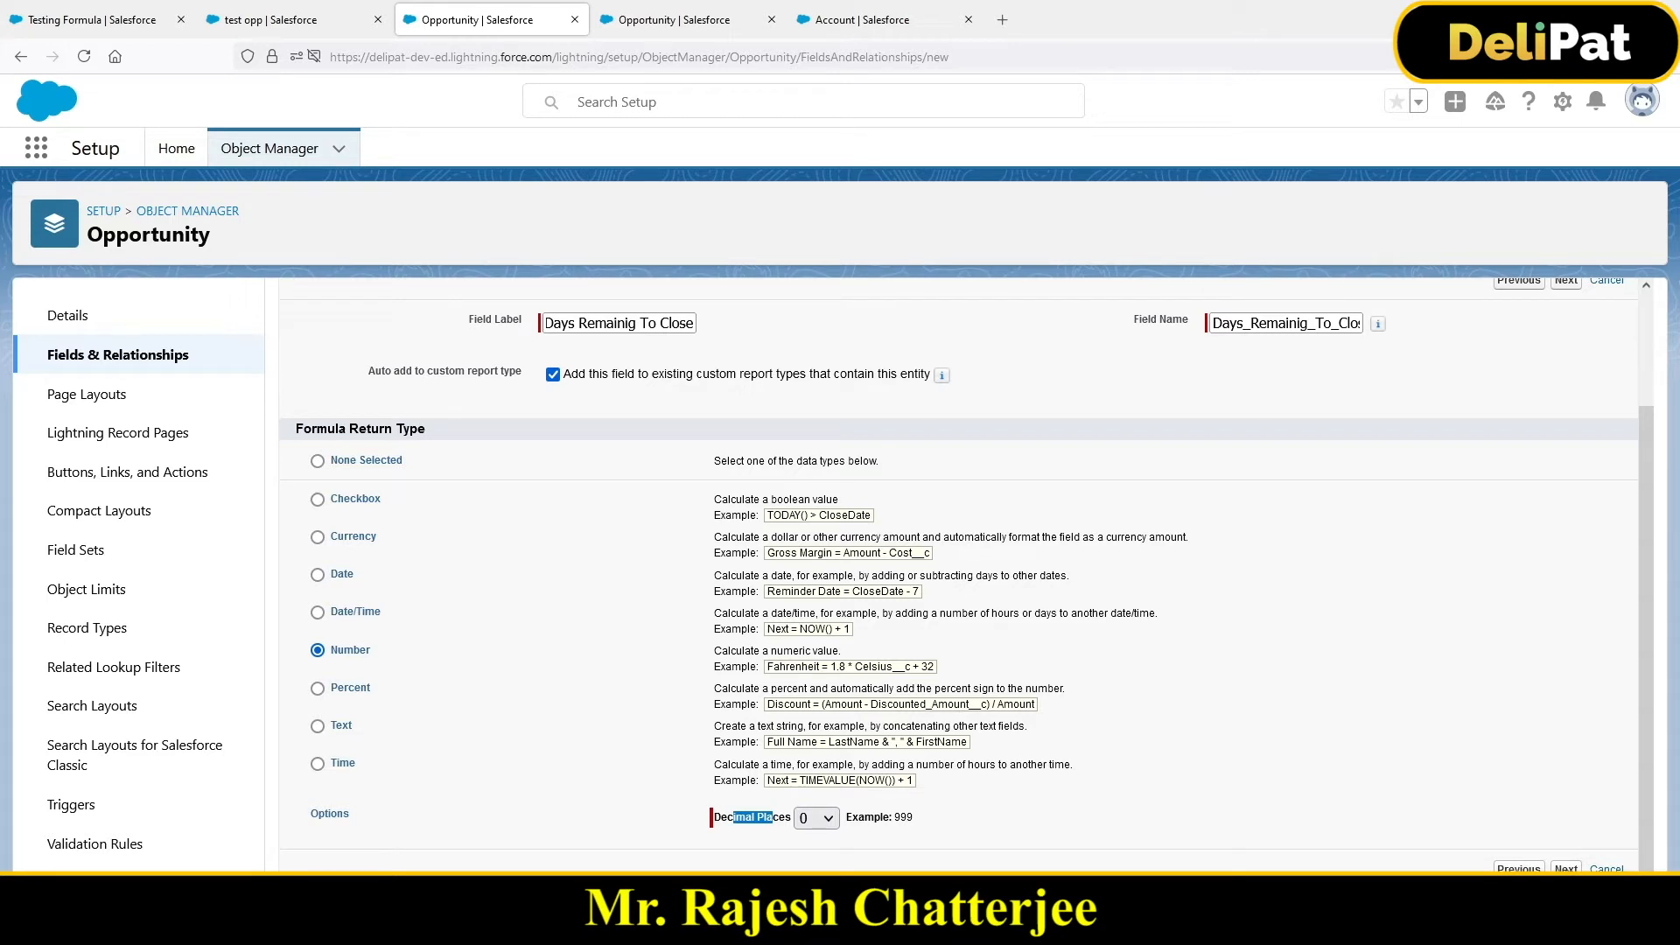
click(1565, 869)
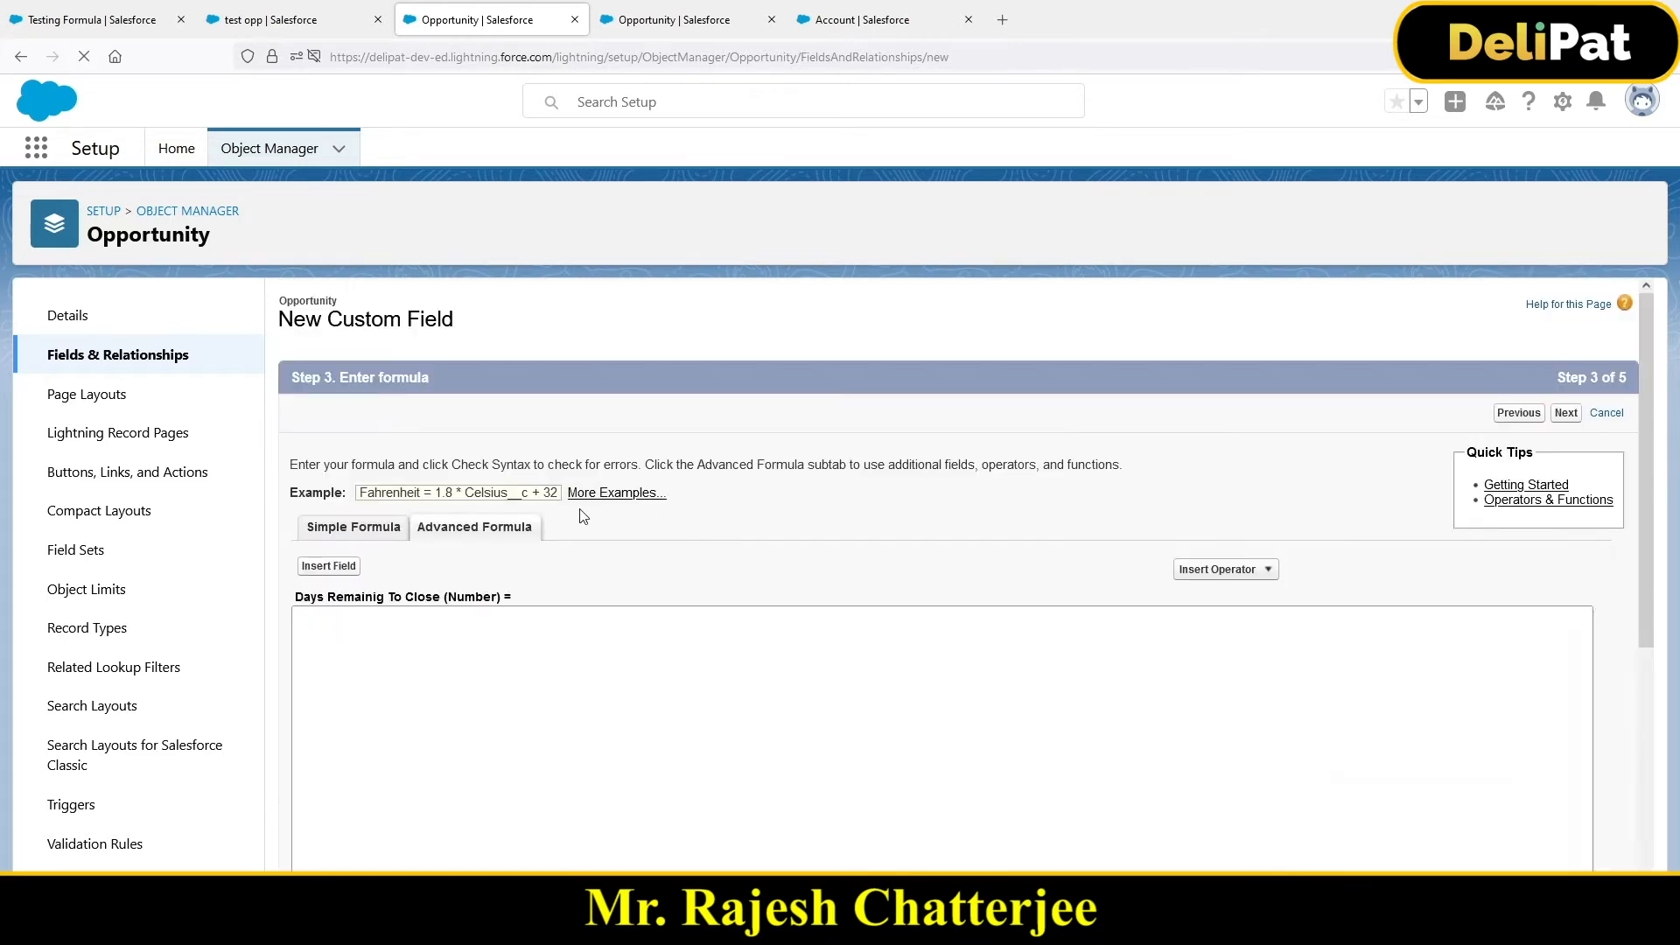
scroll(549, 556, down, 1)
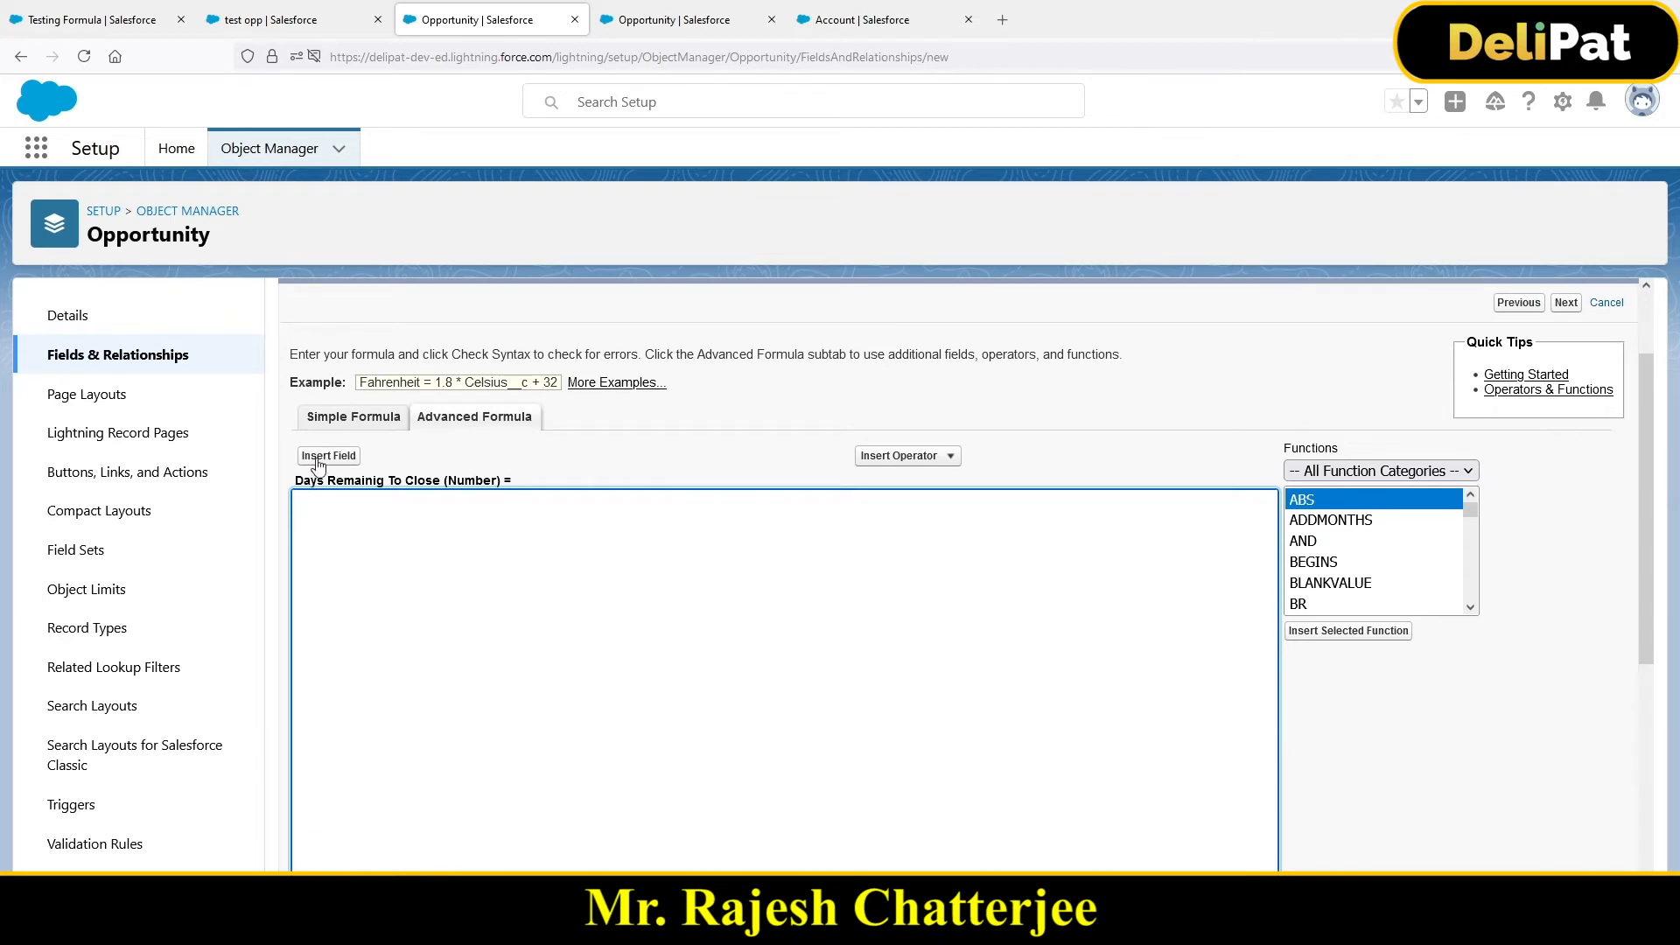
- Check the Close Date on the test opp record, and open the Users list in a new Setup session
click(311, 14)
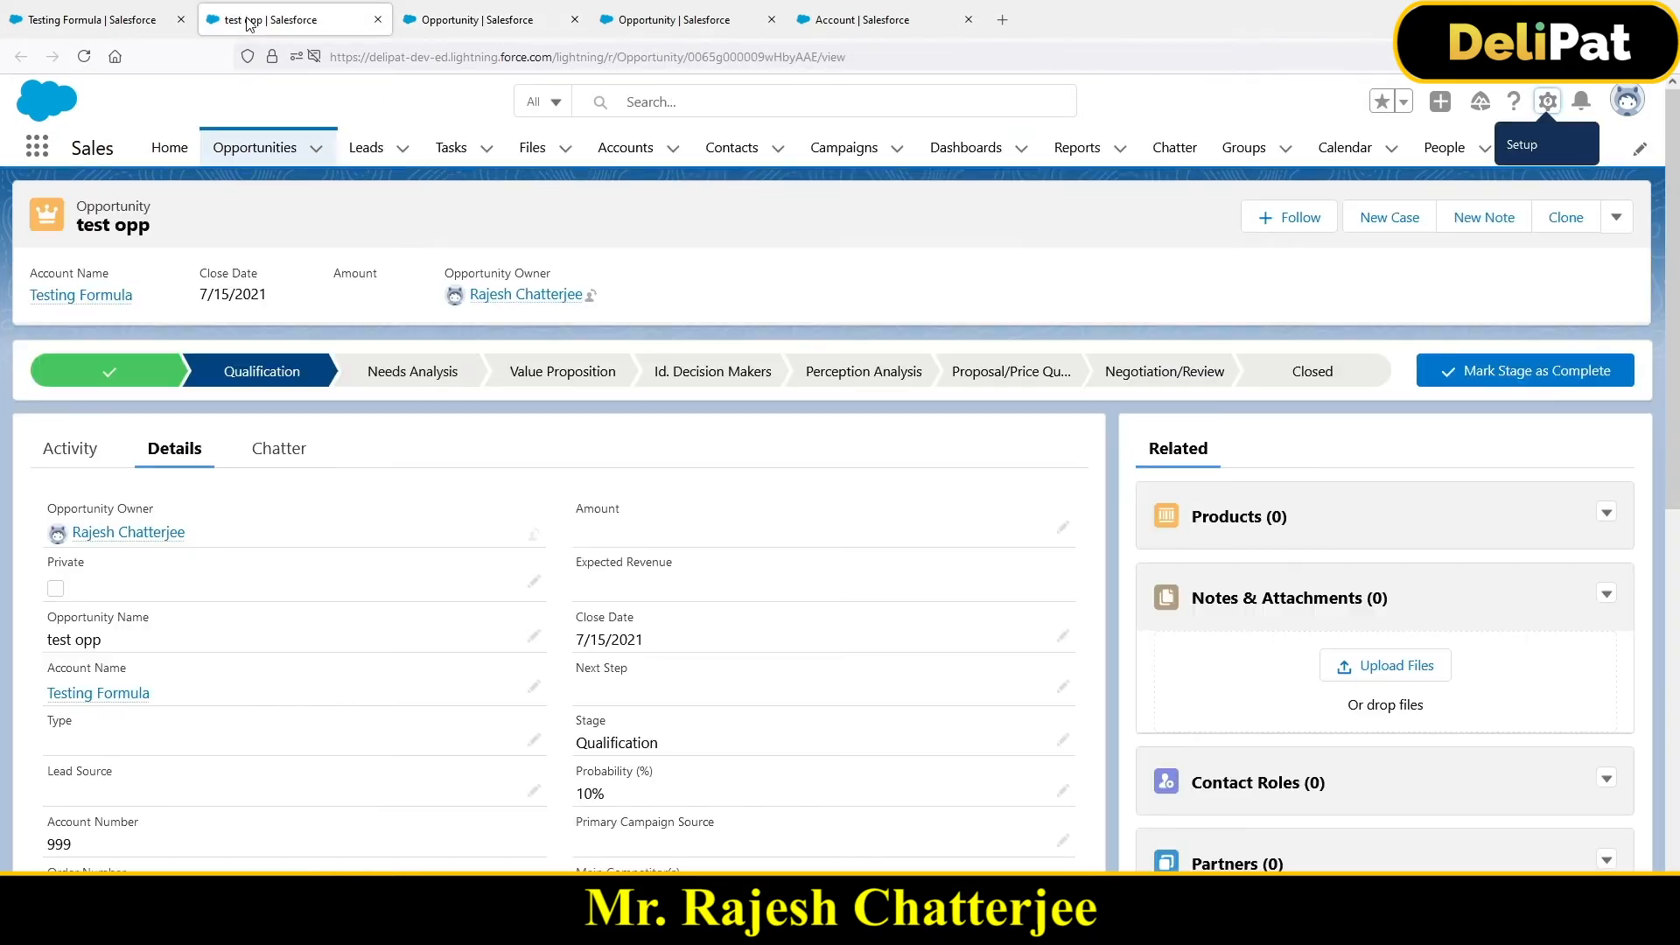
drag(585, 621, 633, 622)
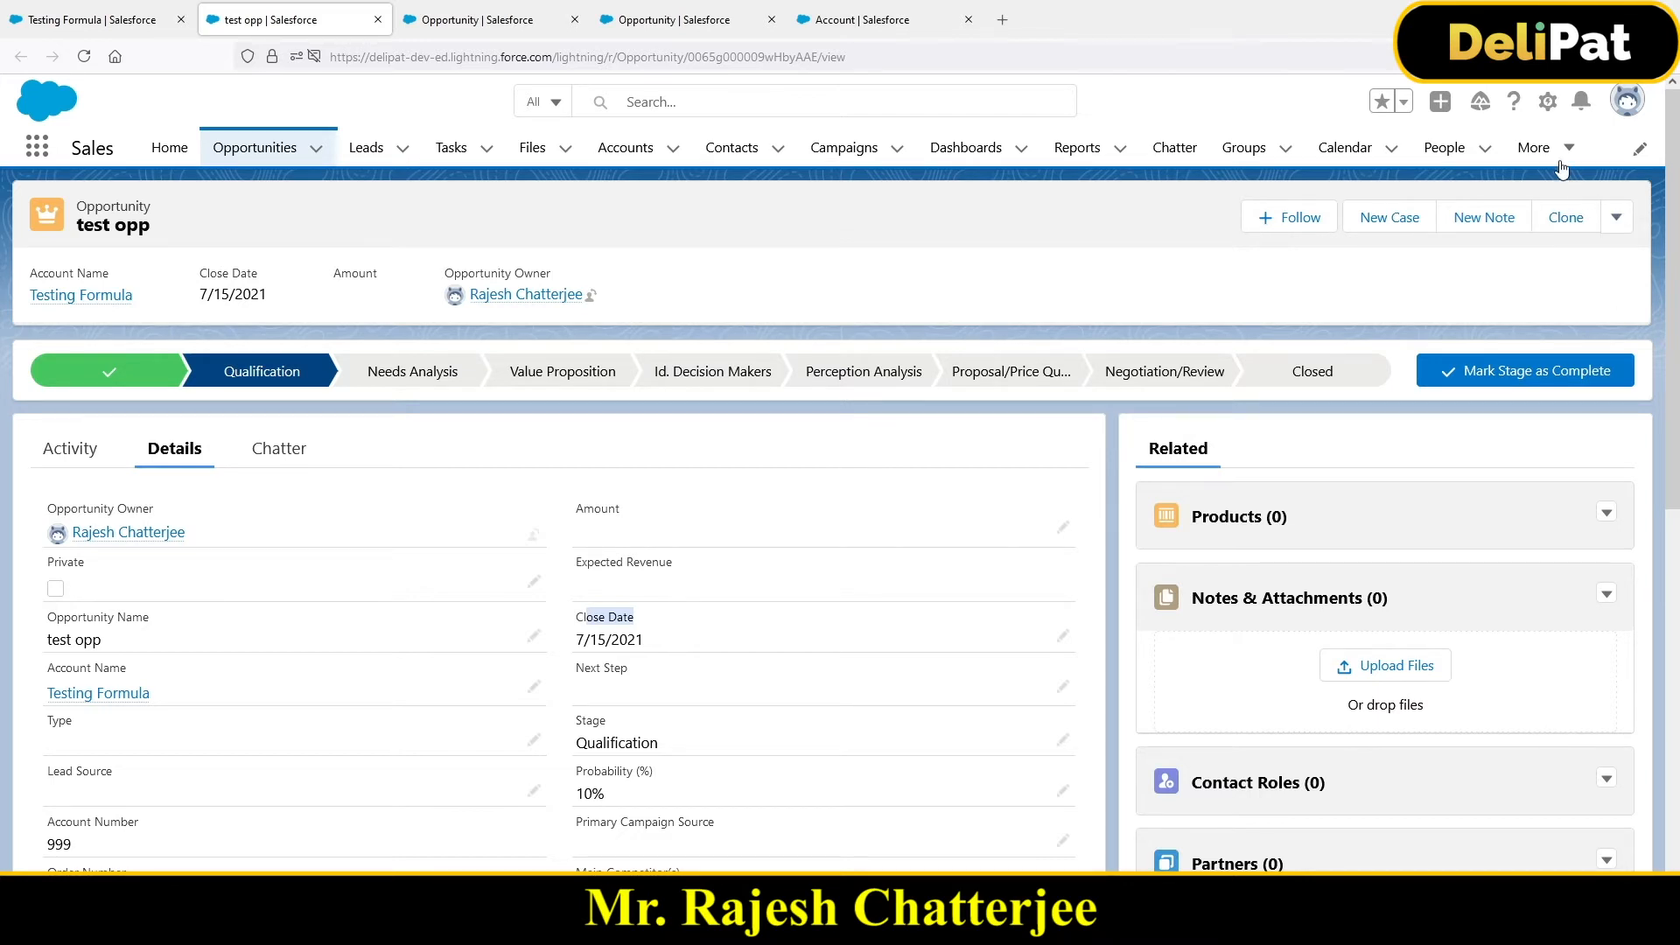
click(1546, 103)
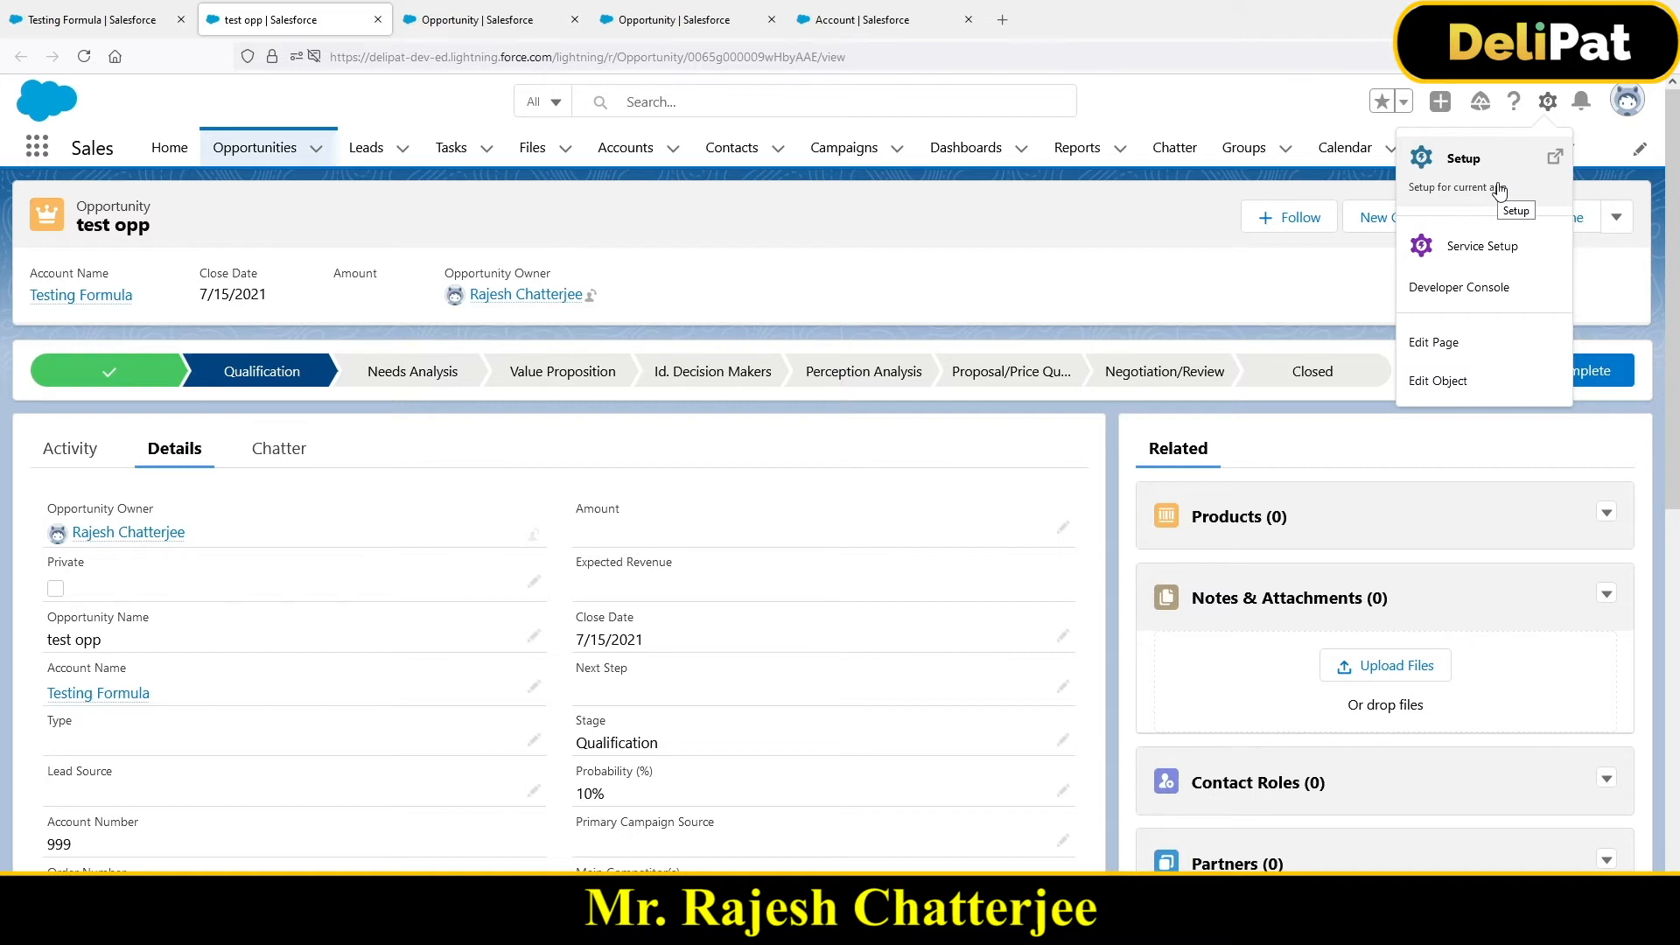
click(1498, 190)
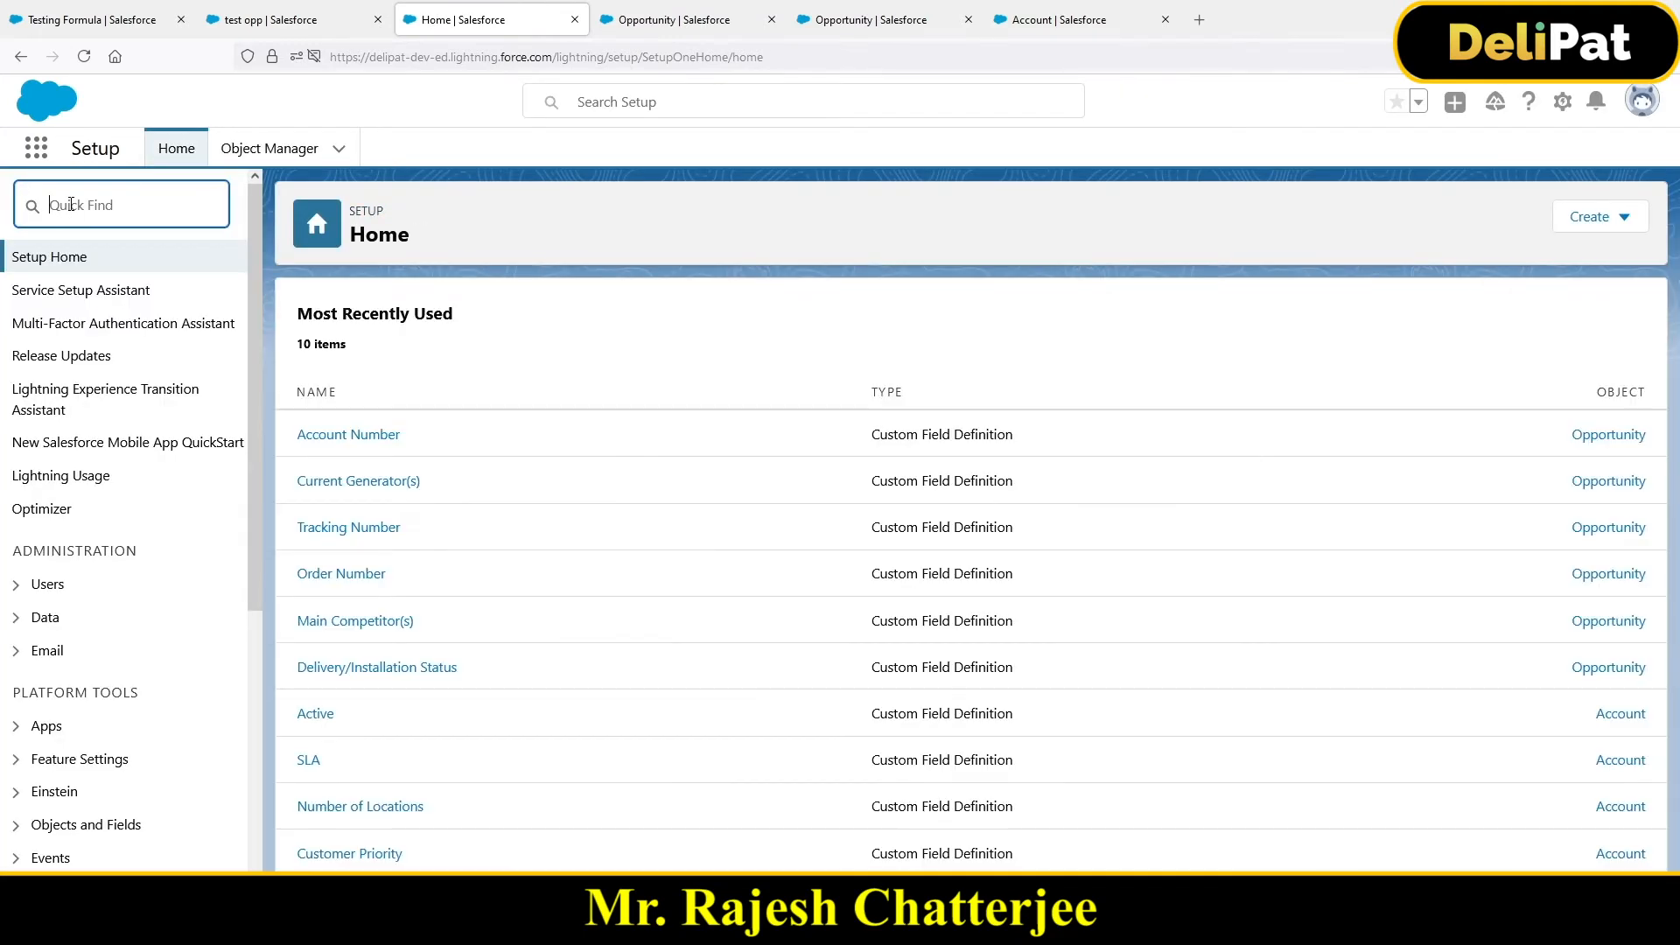
text(u)
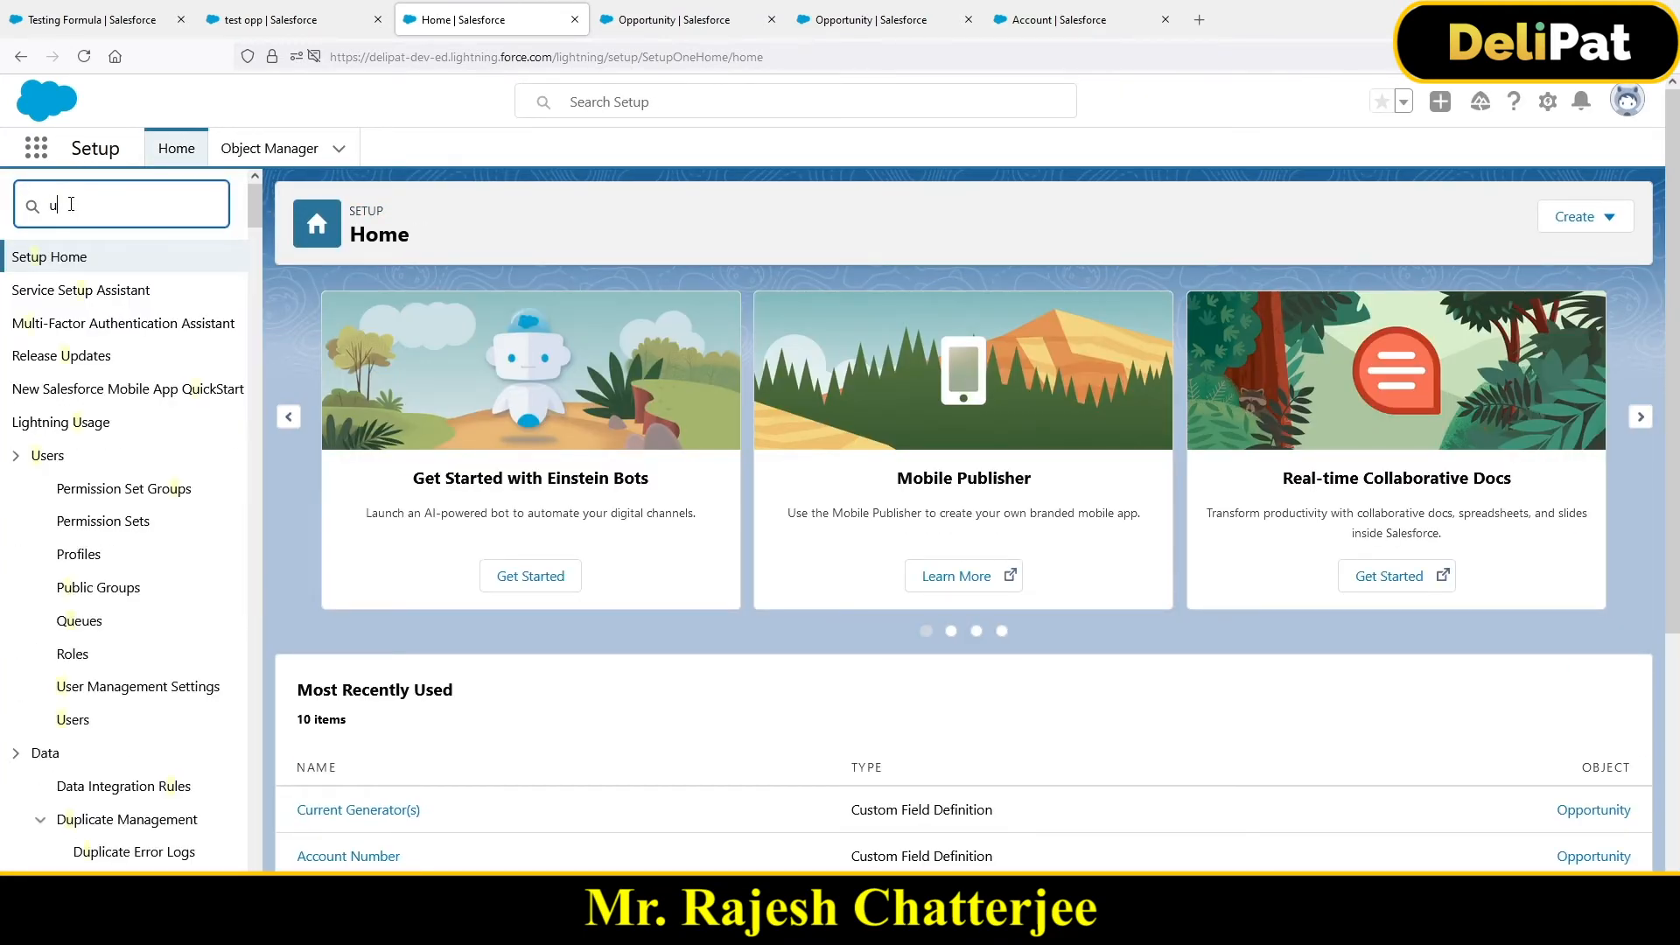
text(sers)
click(78, 520)
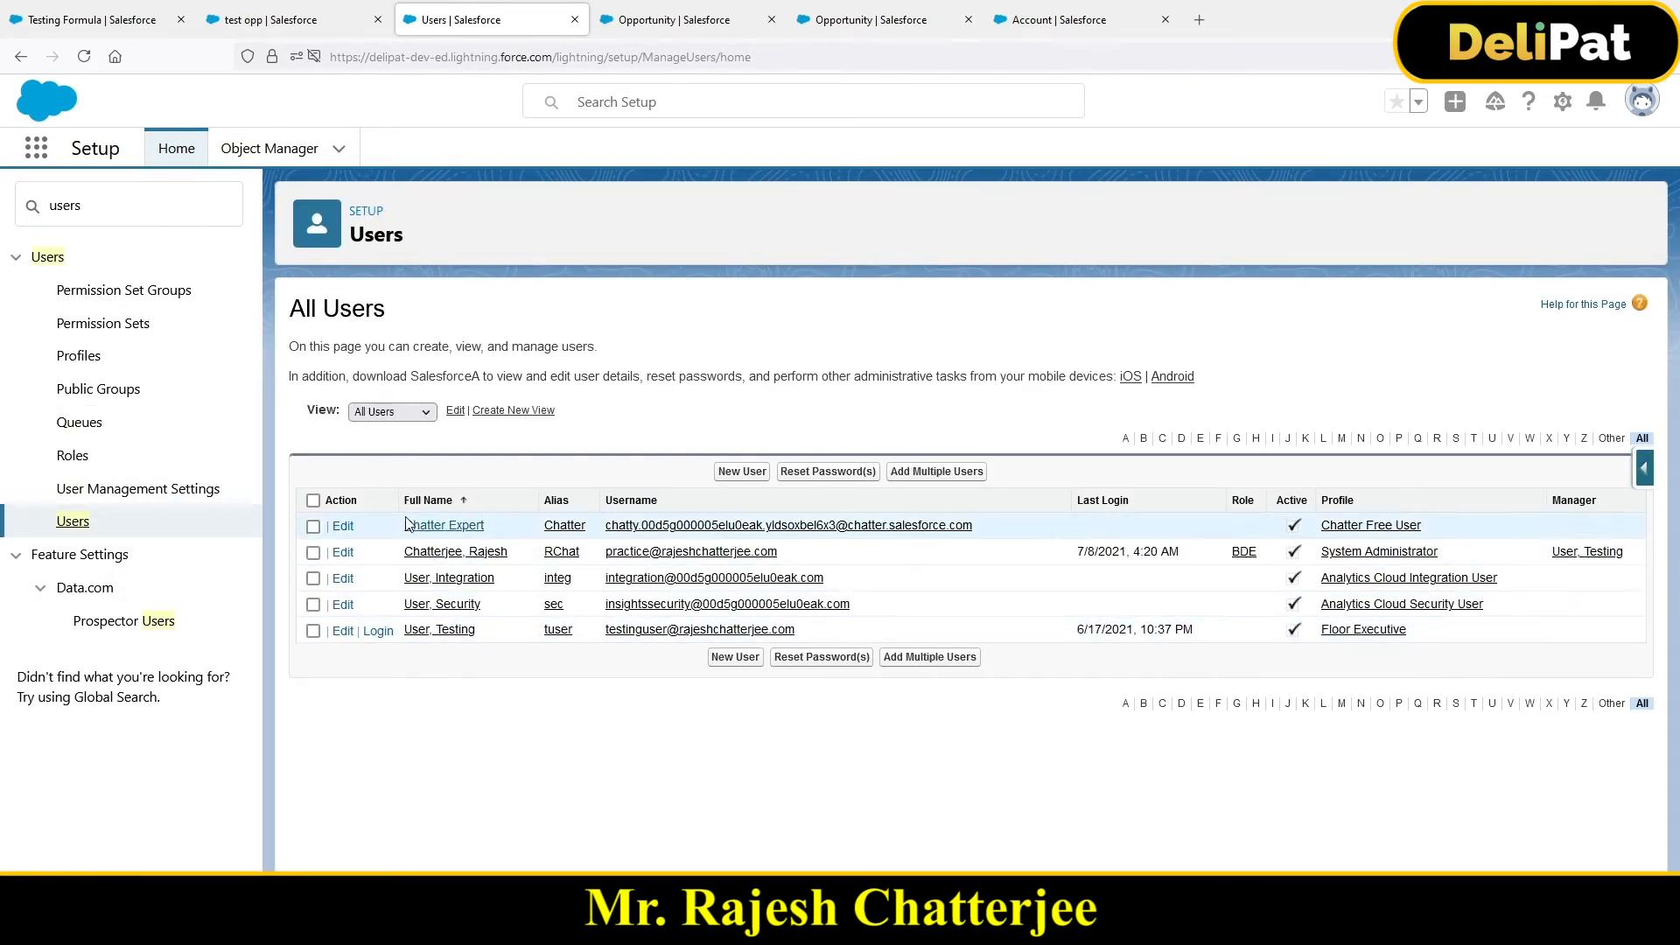
- Set the System Administrator user's time zone to (GMT+05:30) India Standard Time (Asia/Kolkata) and save the user
click(341, 553)
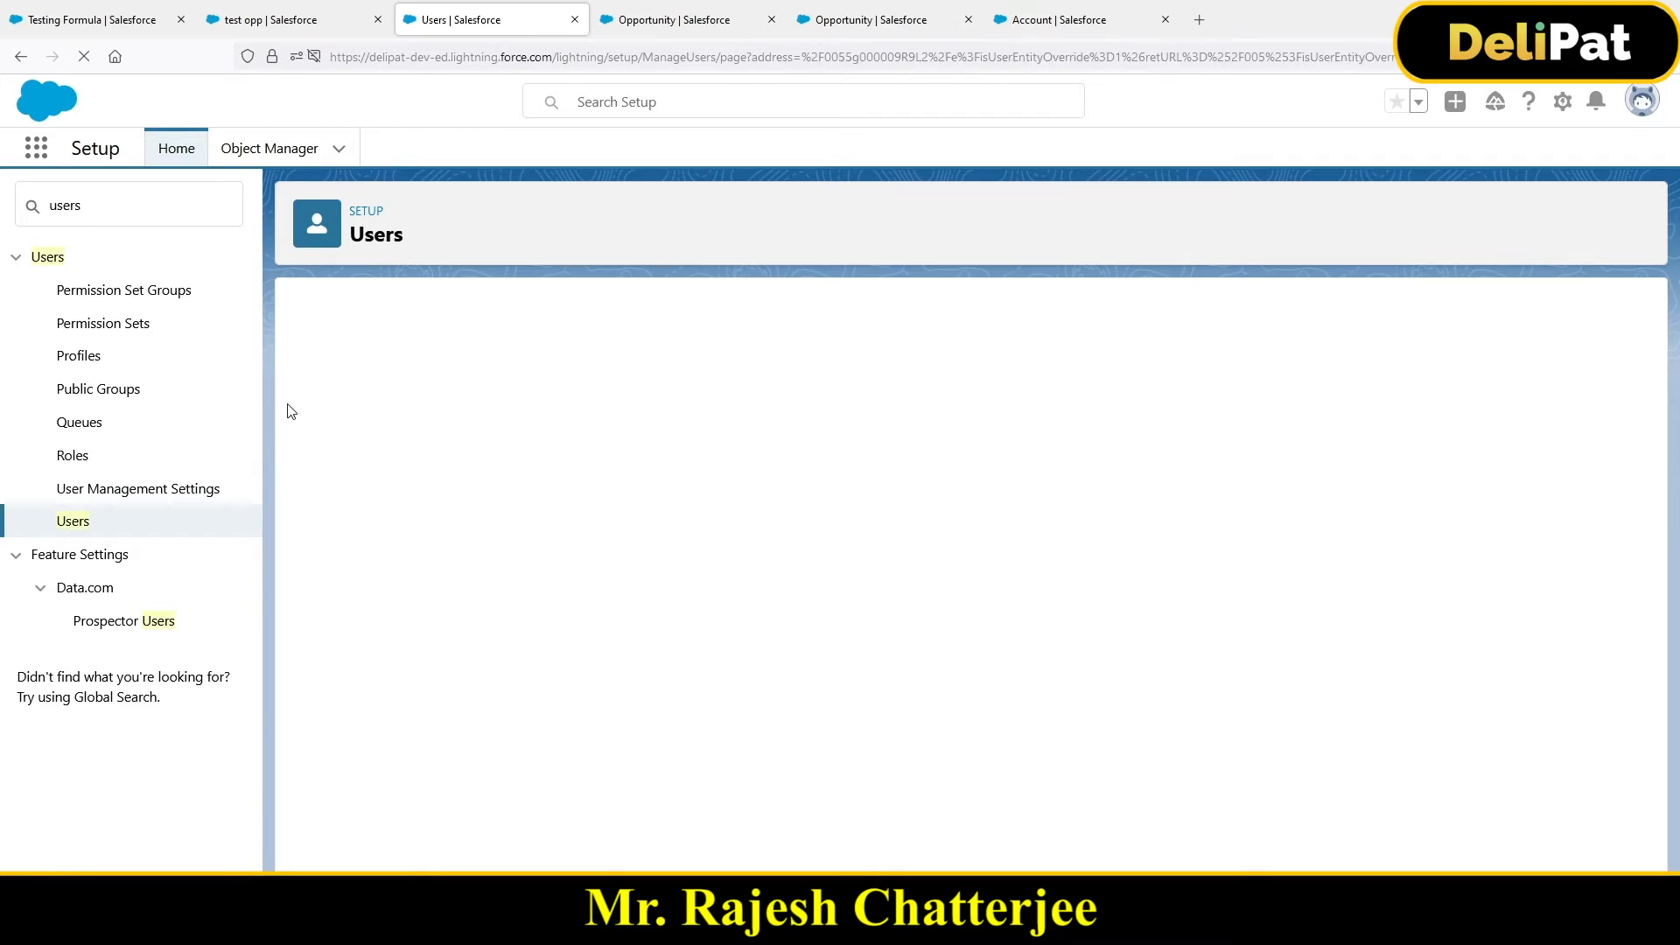
scroll(625, 390, down, 15)
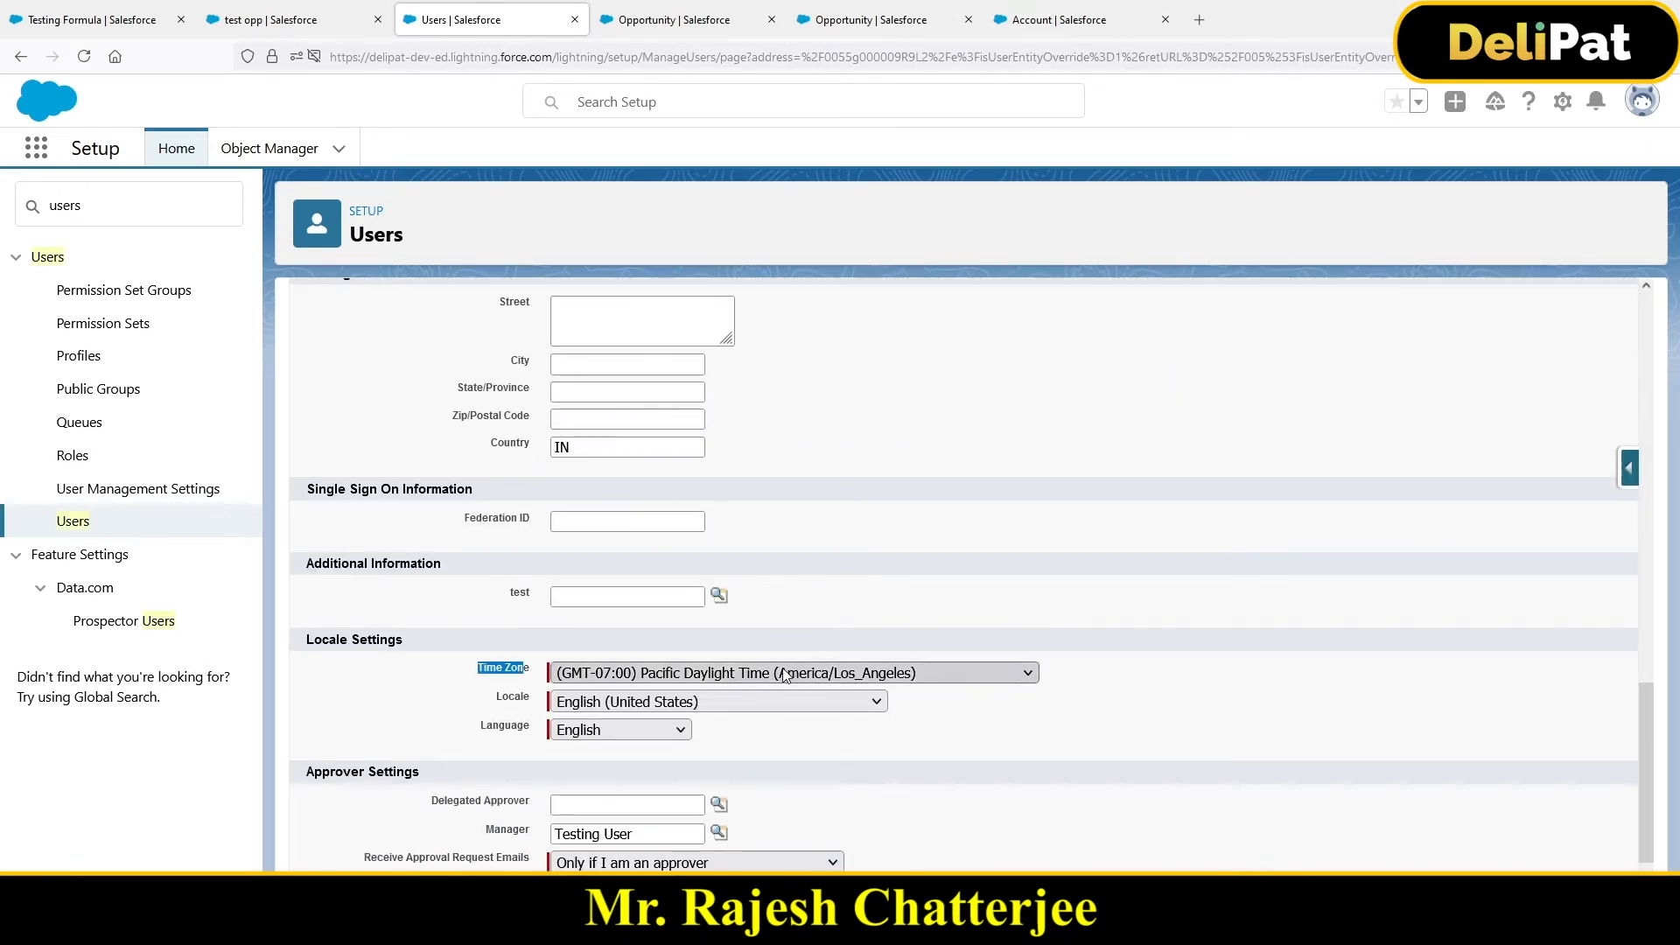
click(831, 675)
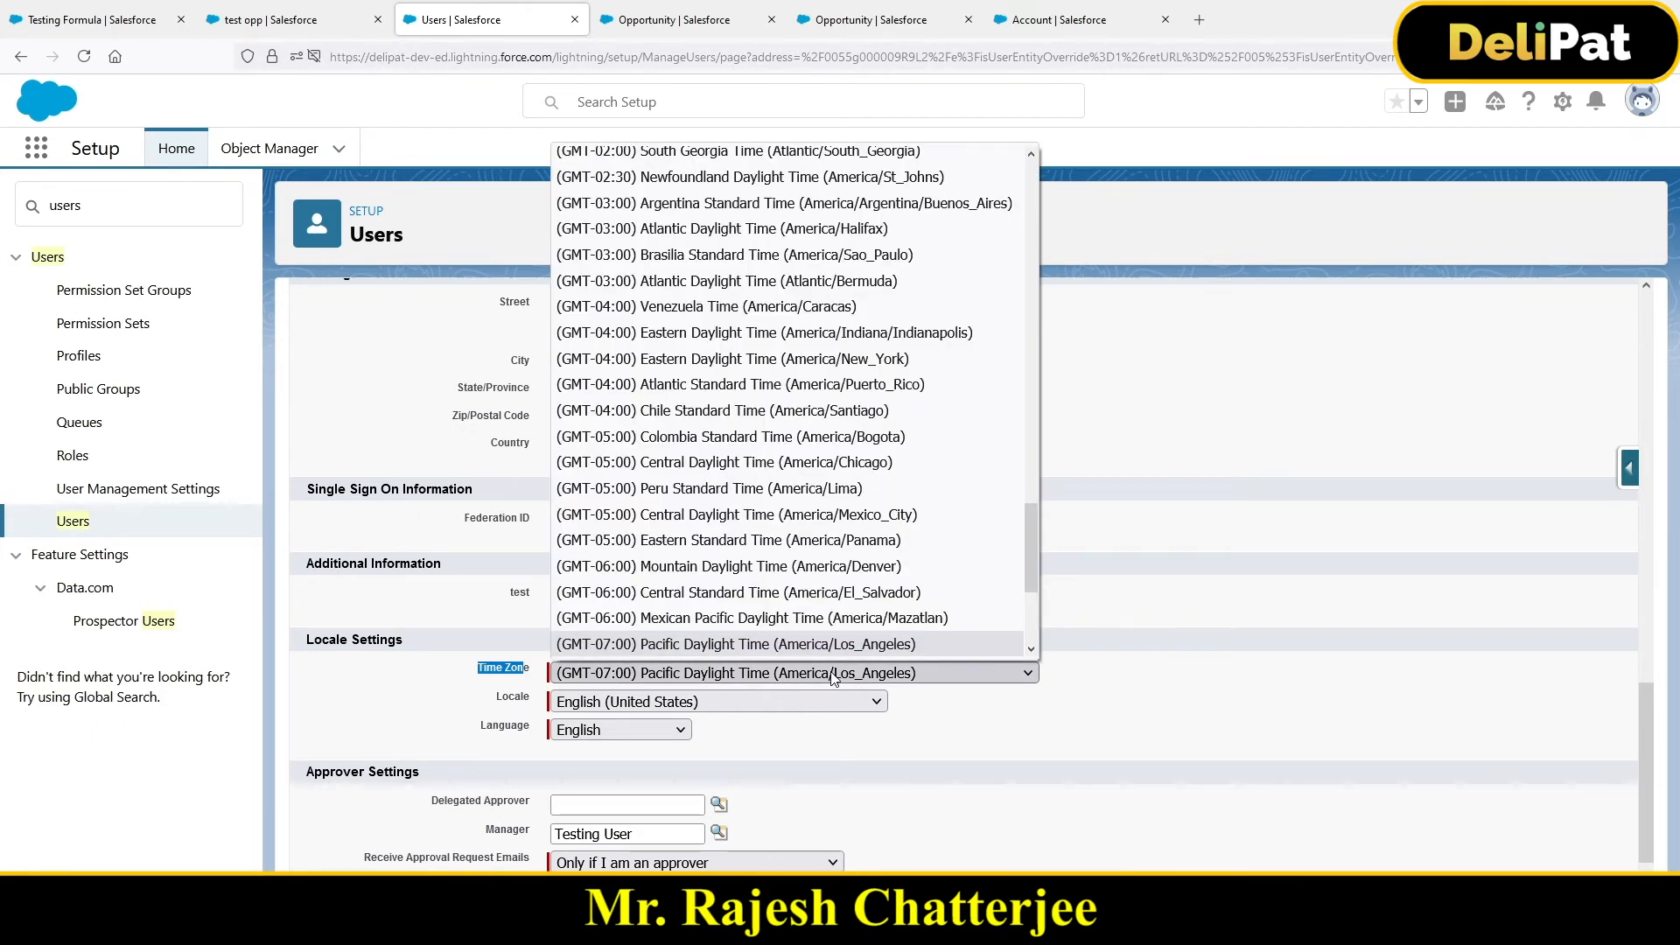
scroll(647, 436, down, 1)
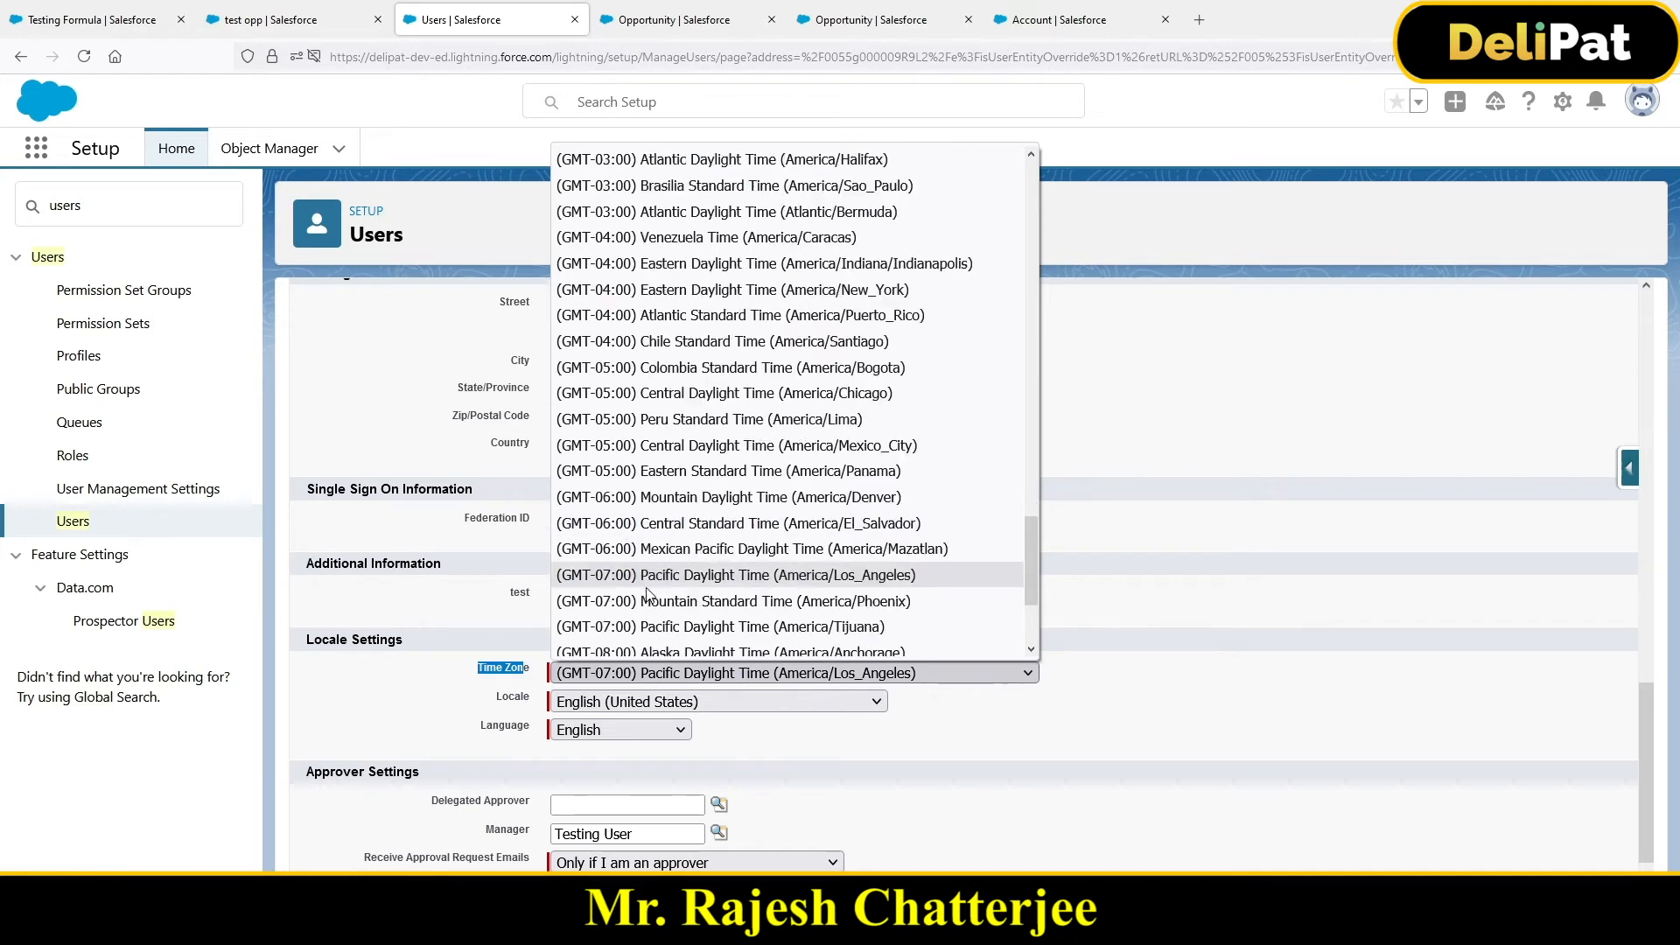
scroll(647, 593, down, 2)
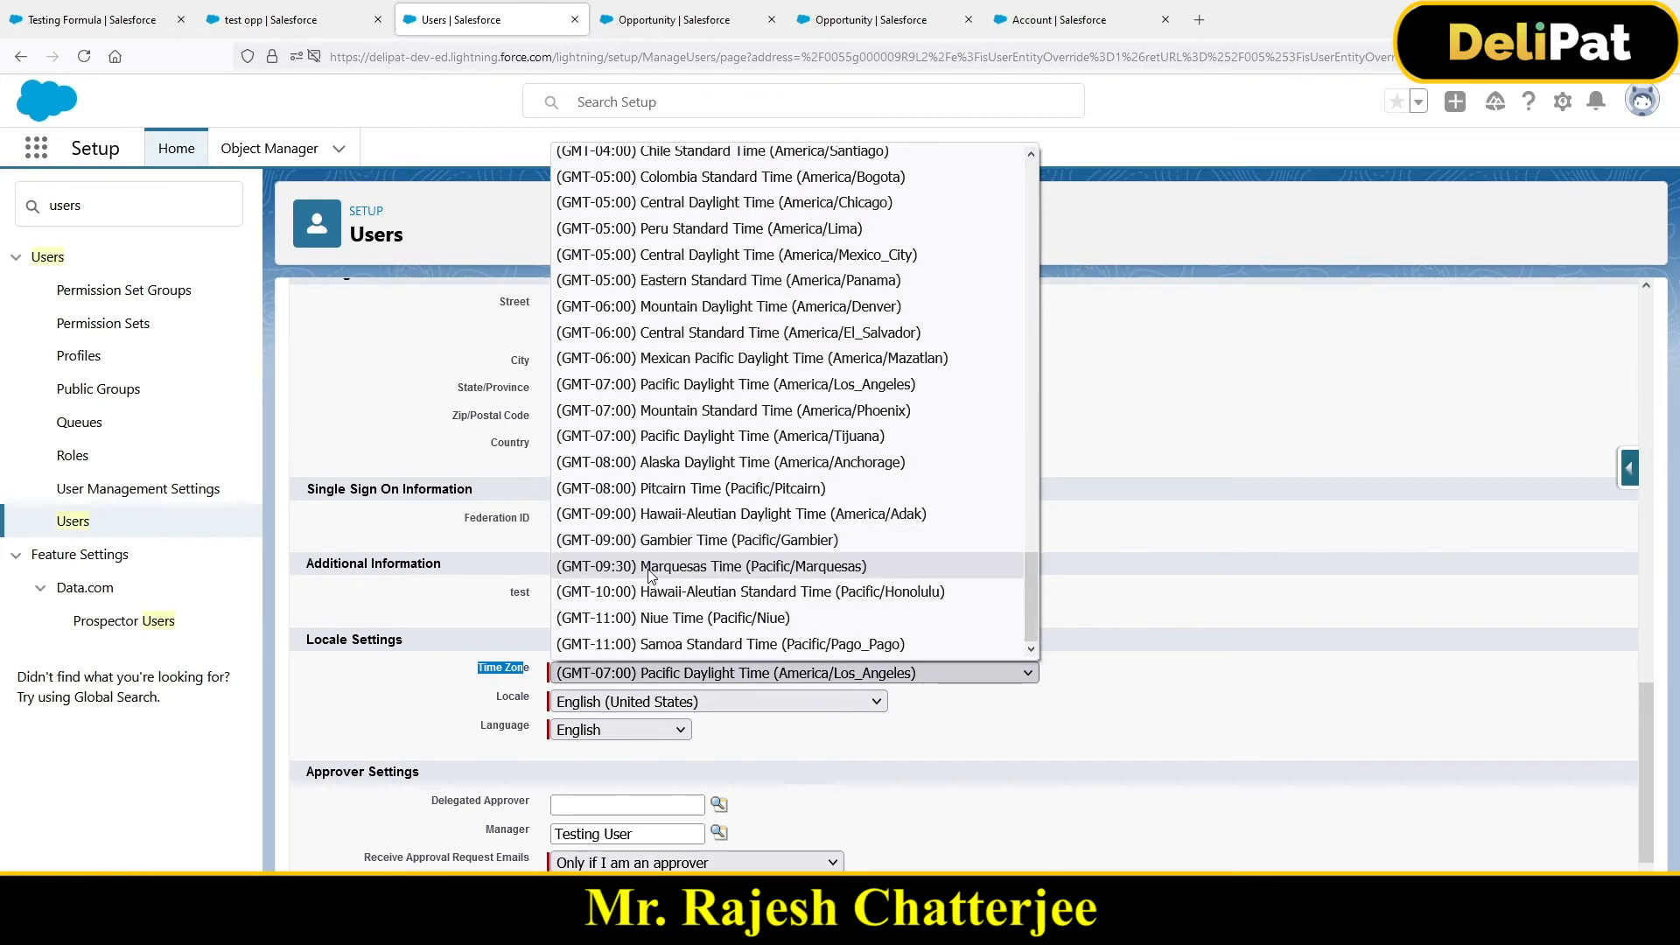
scroll(649, 576, up, 15)
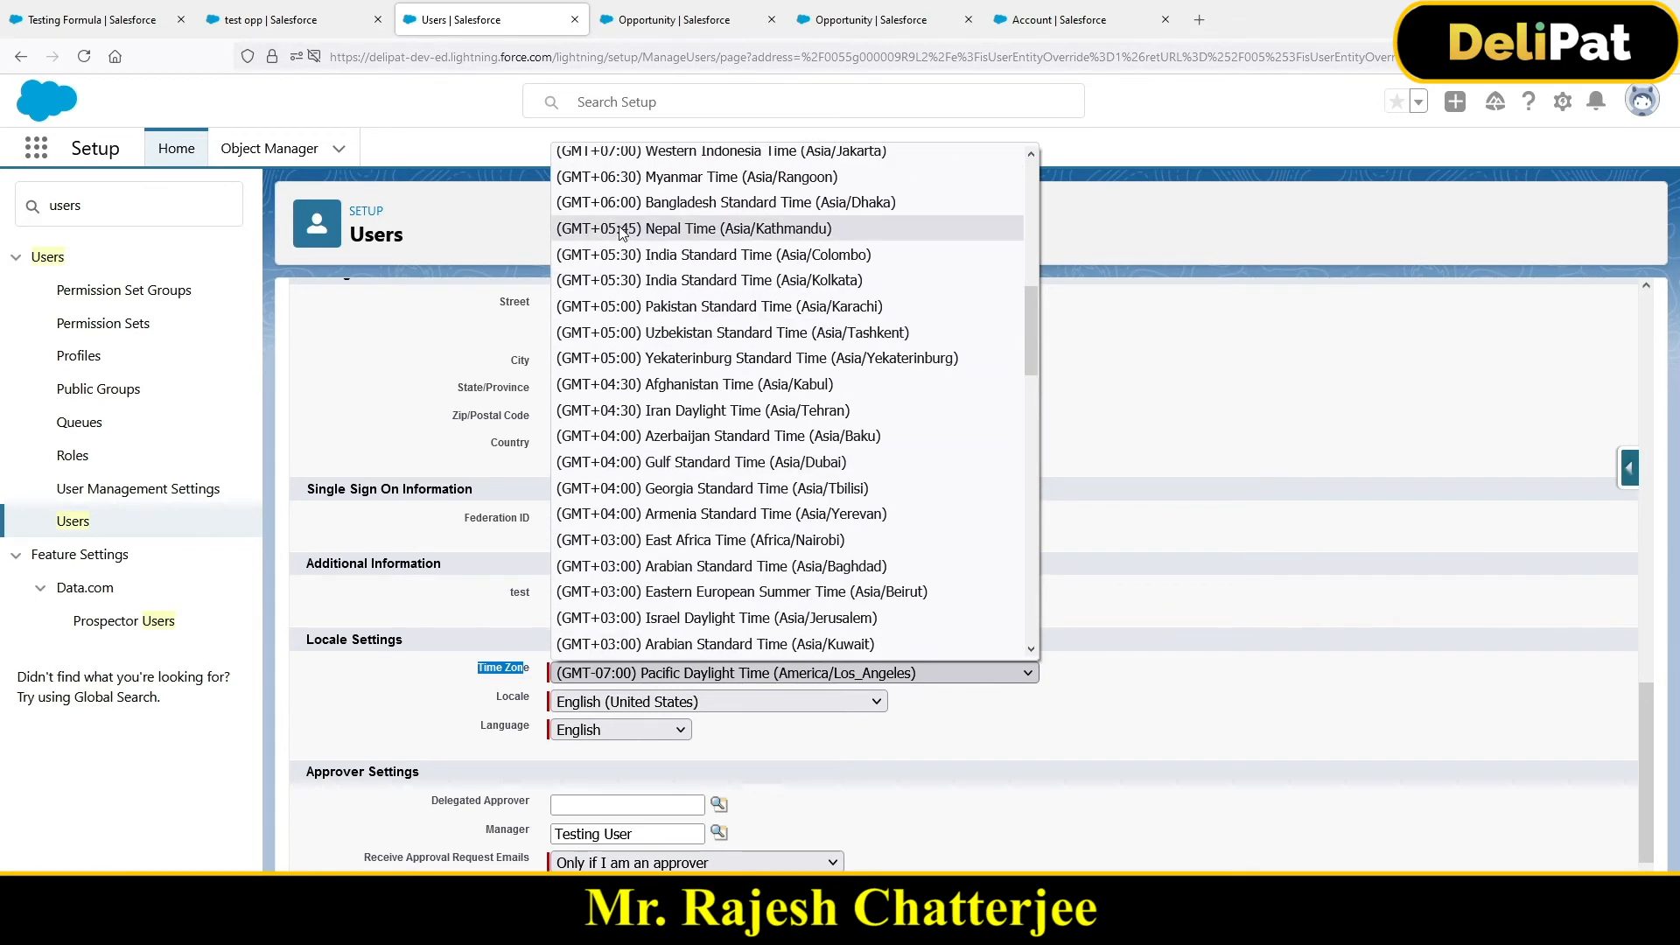
scroll(623, 235, up, 1)
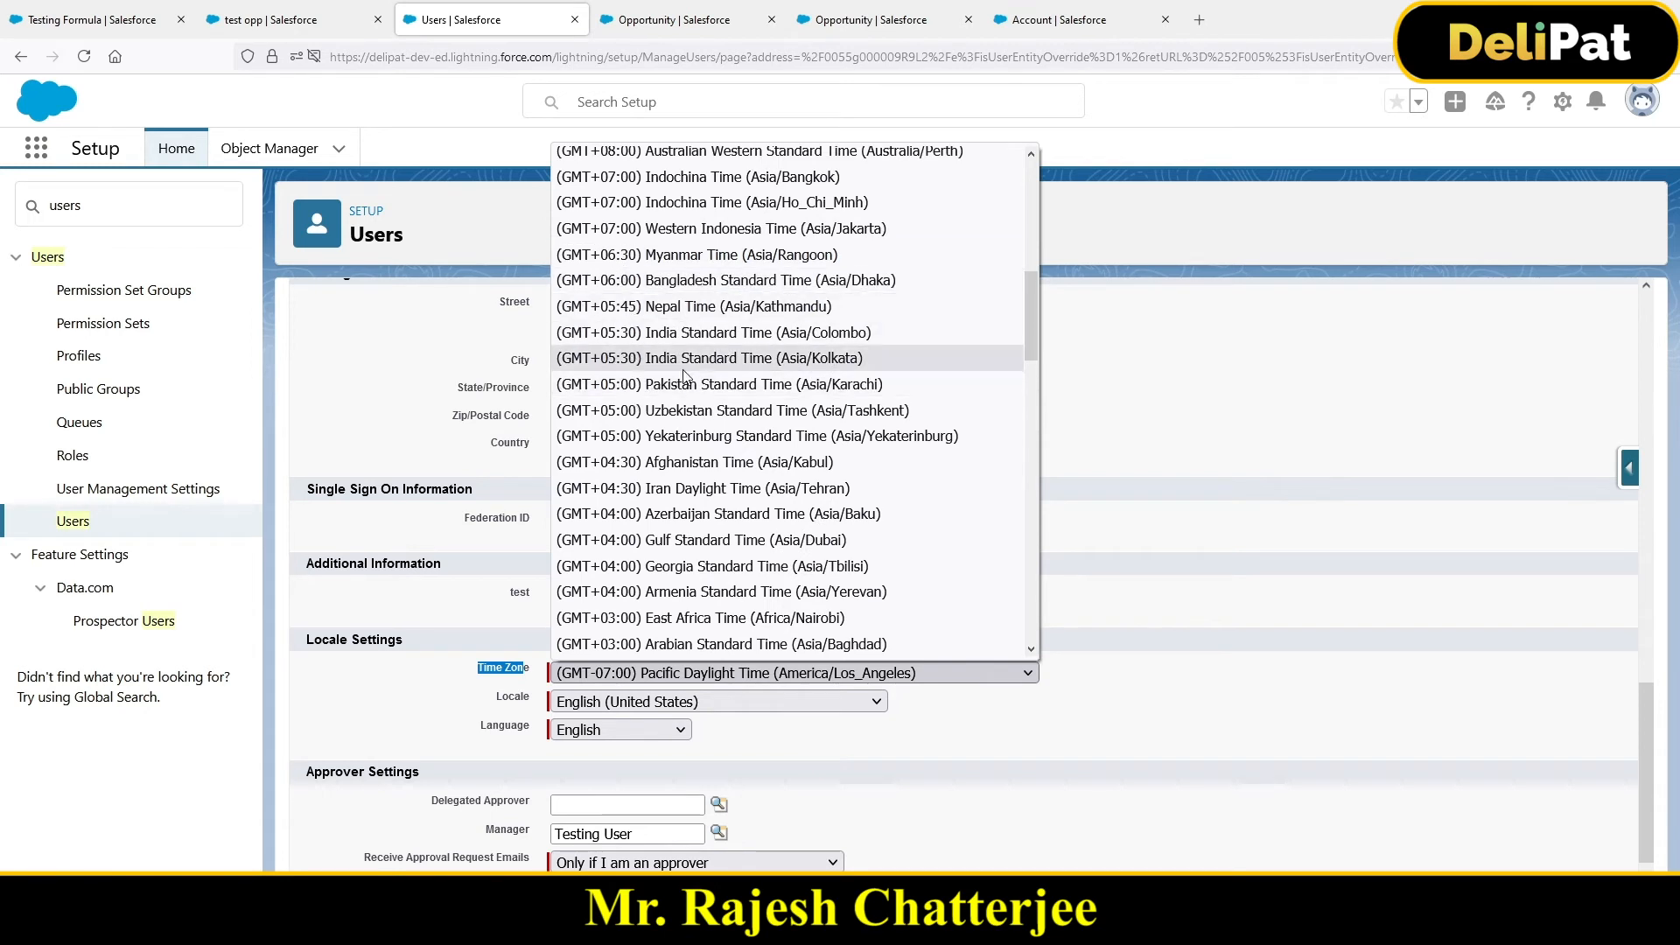
click(718, 359)
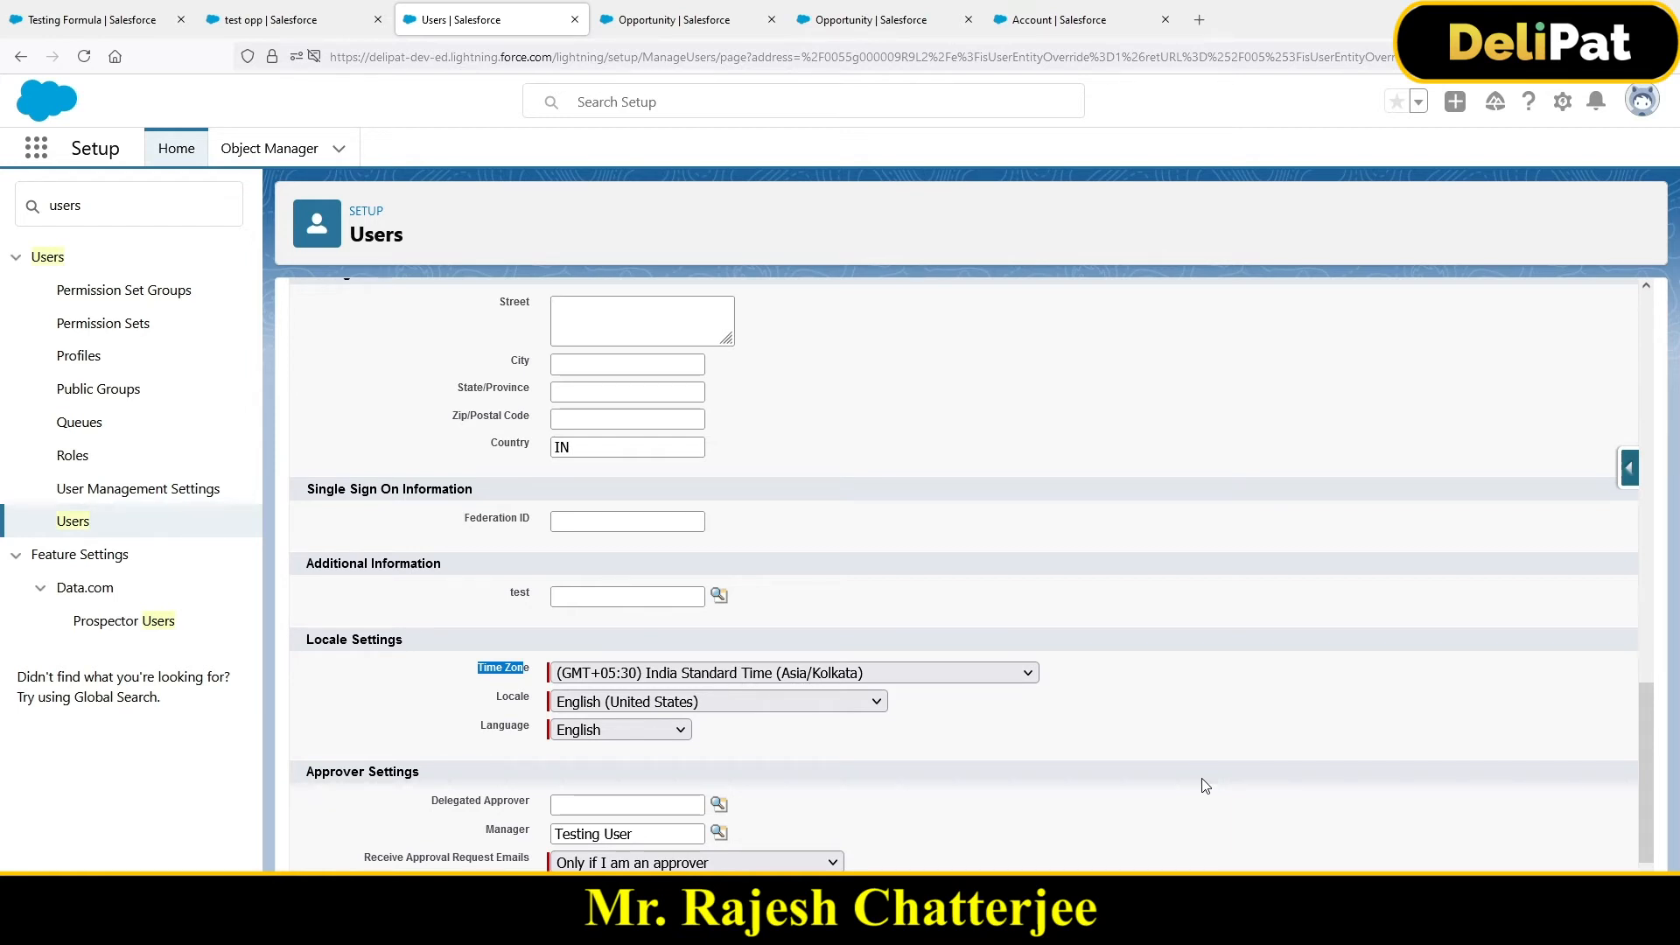
click(651, 673)
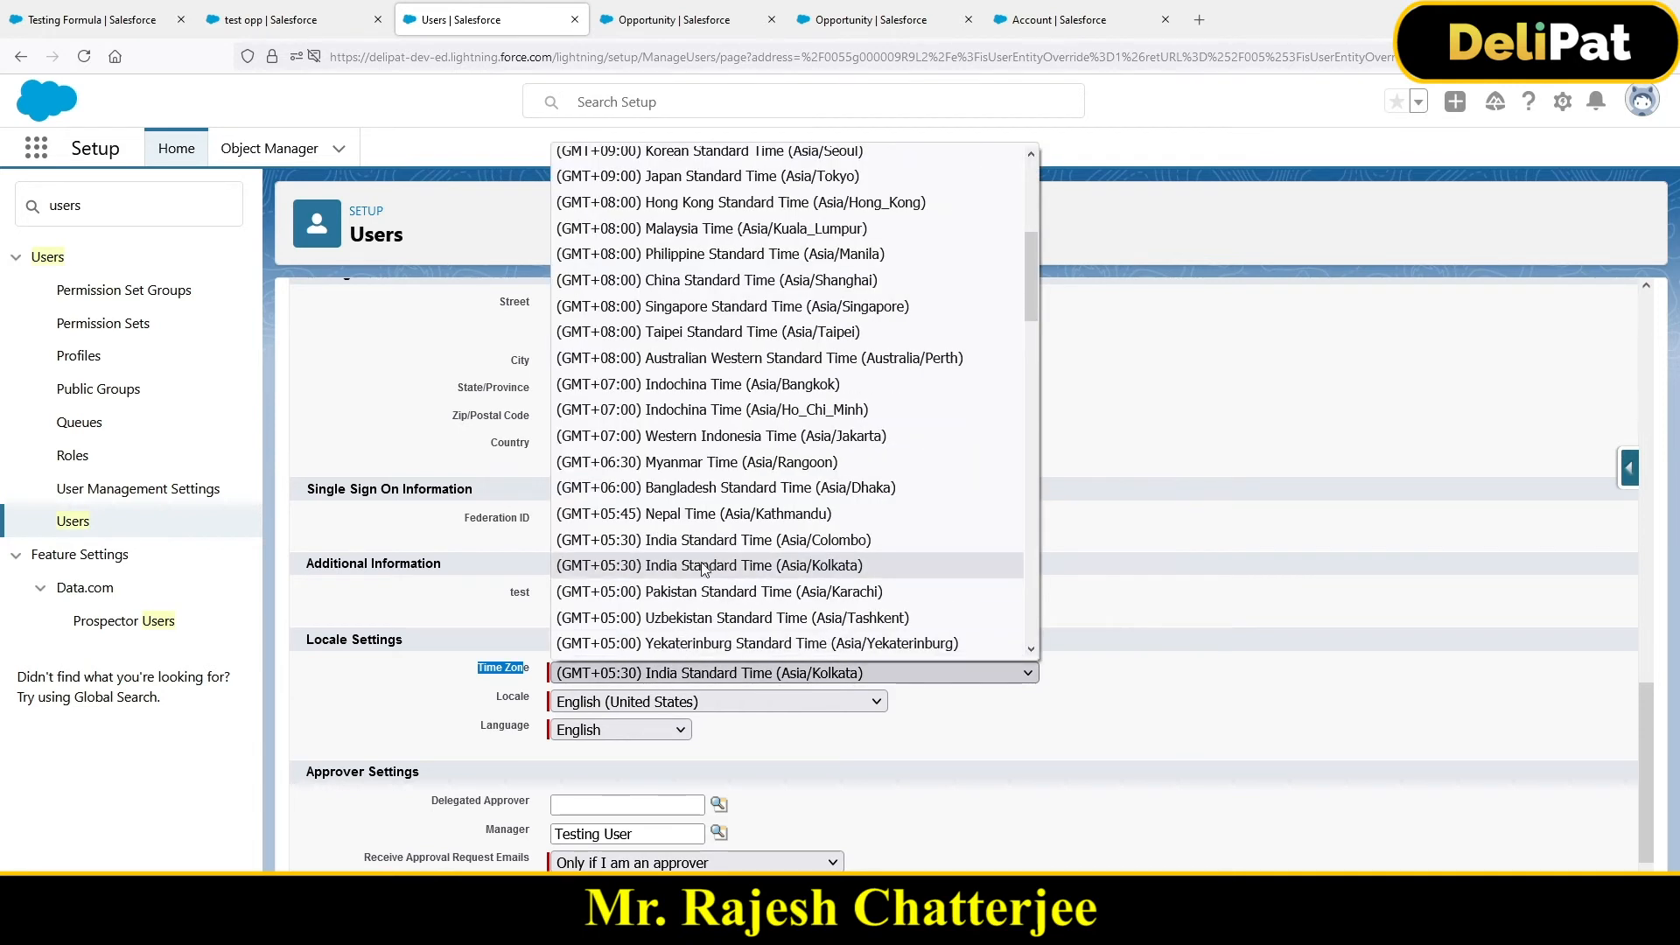
click(702, 568)
scroll(1060, 852, down, 2)
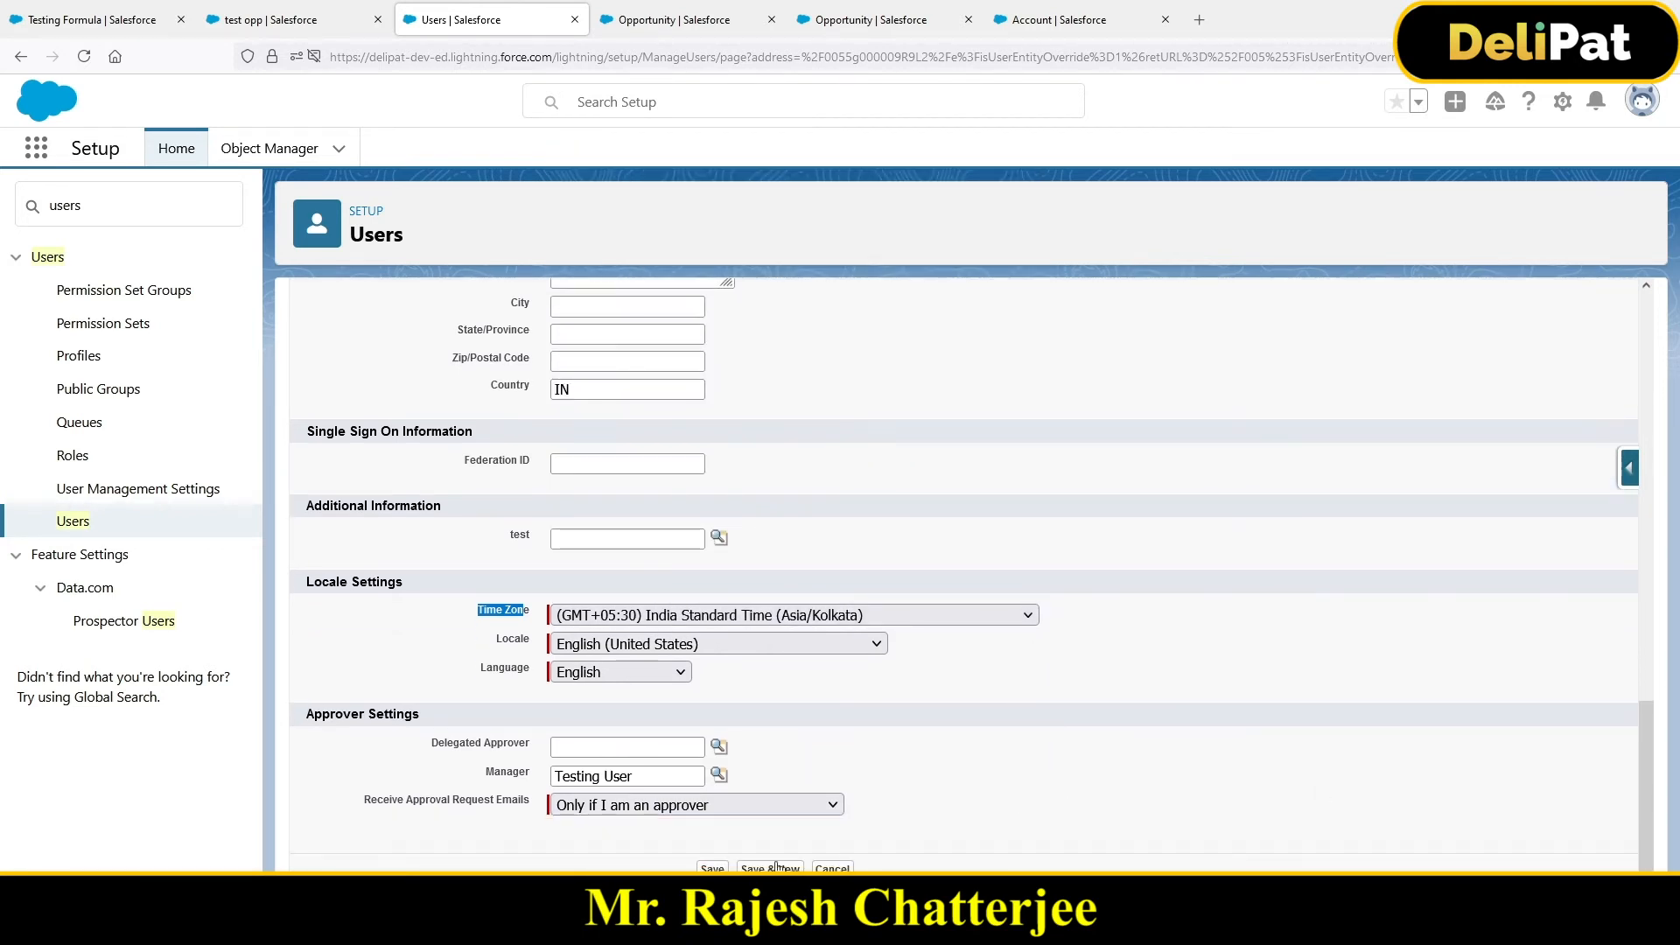
click(778, 865)
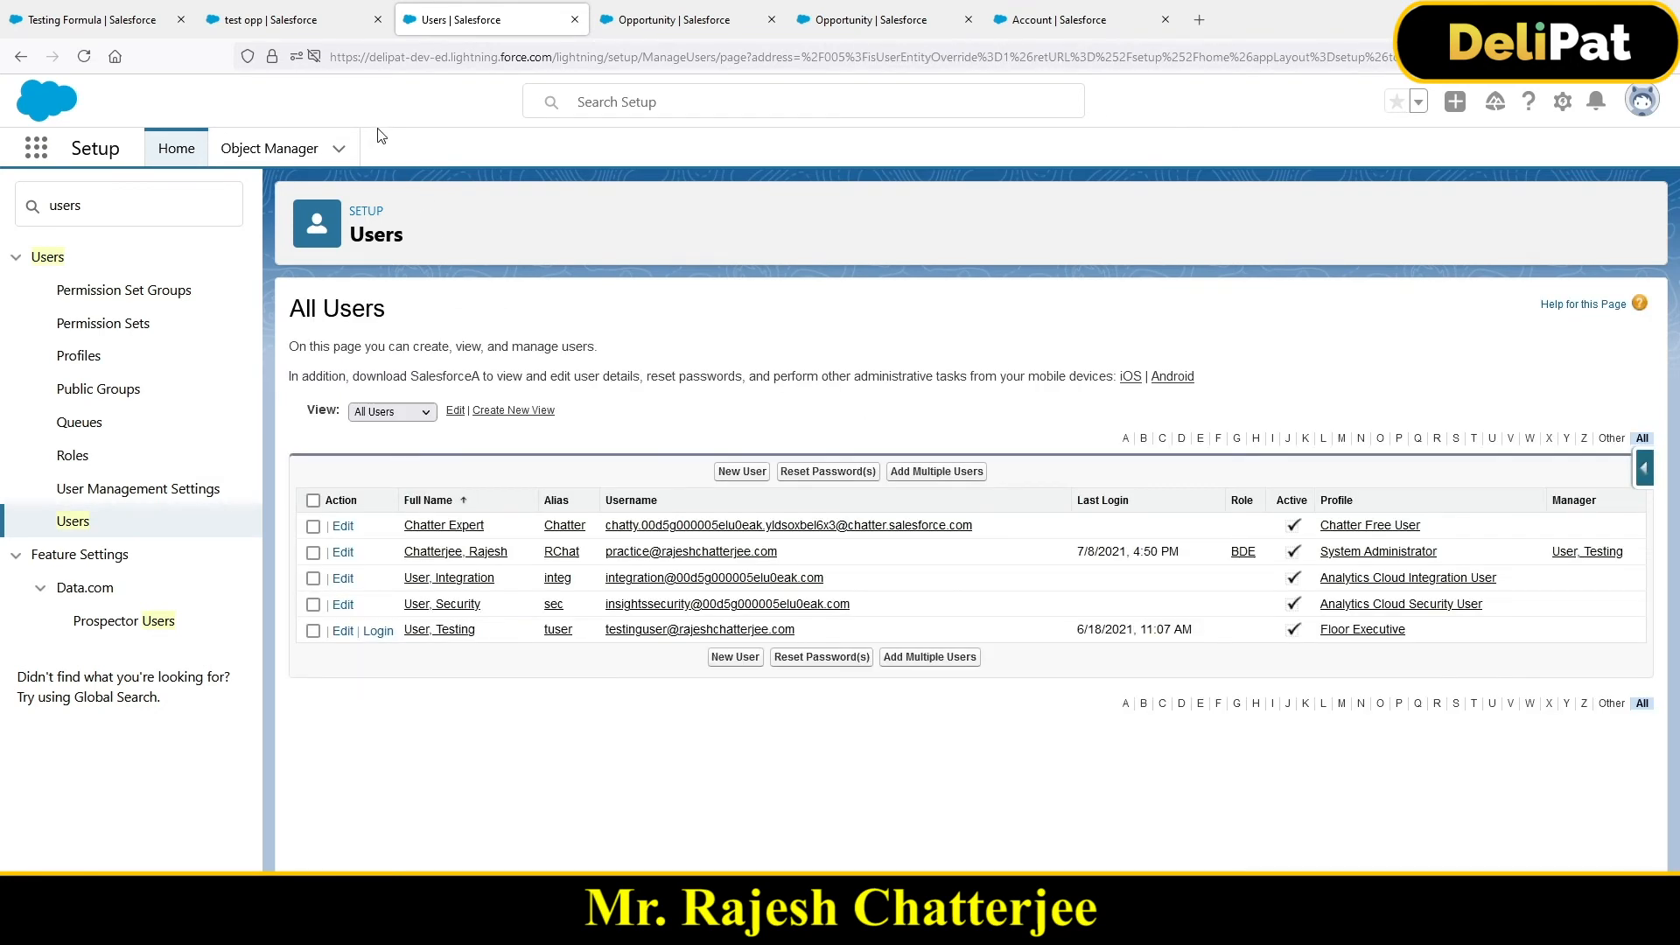
- Return to the unfinished Opportunity formula and insert the Close Date field followed by a minus operator
click(337, 20)
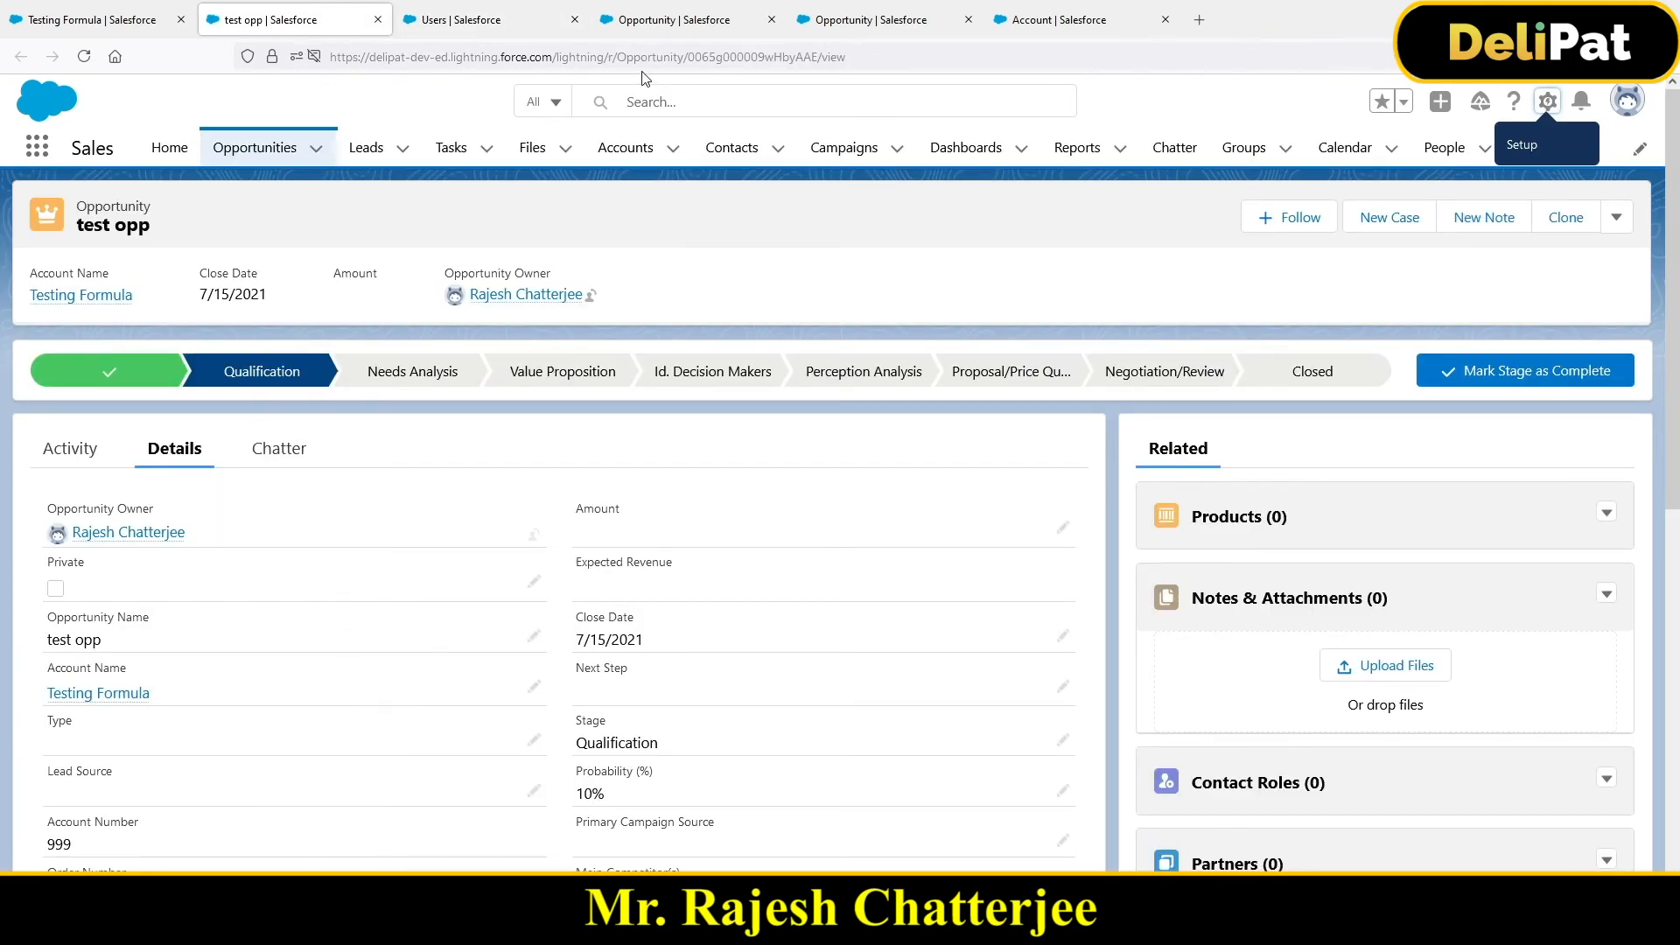
click(645, 21)
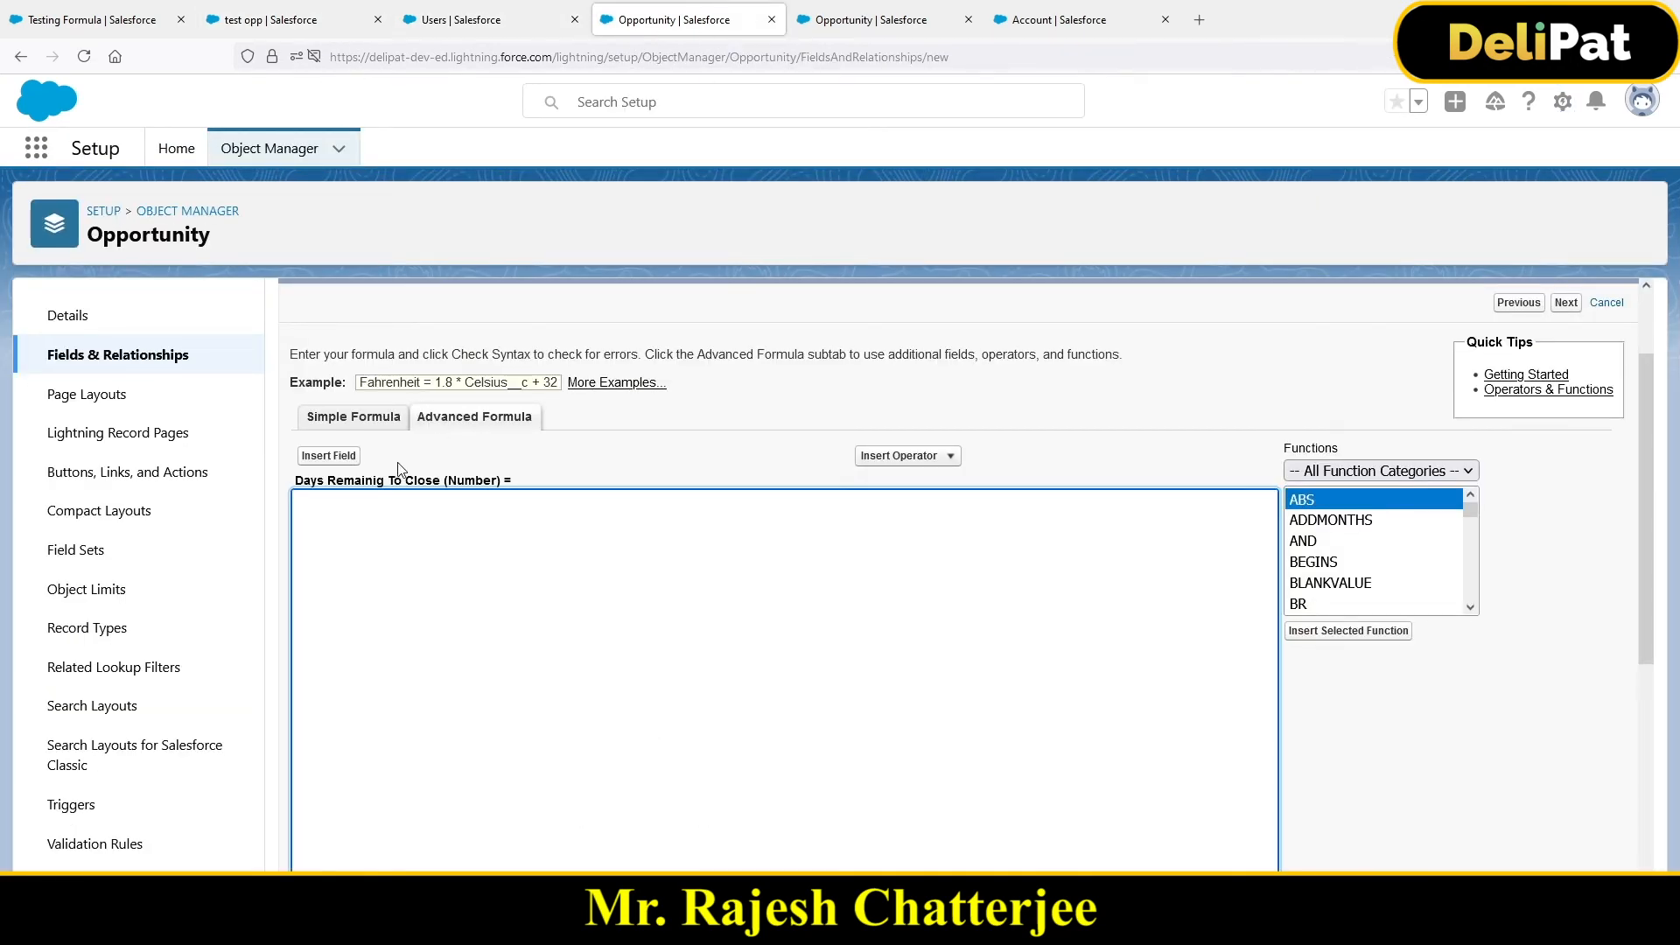
click(331, 457)
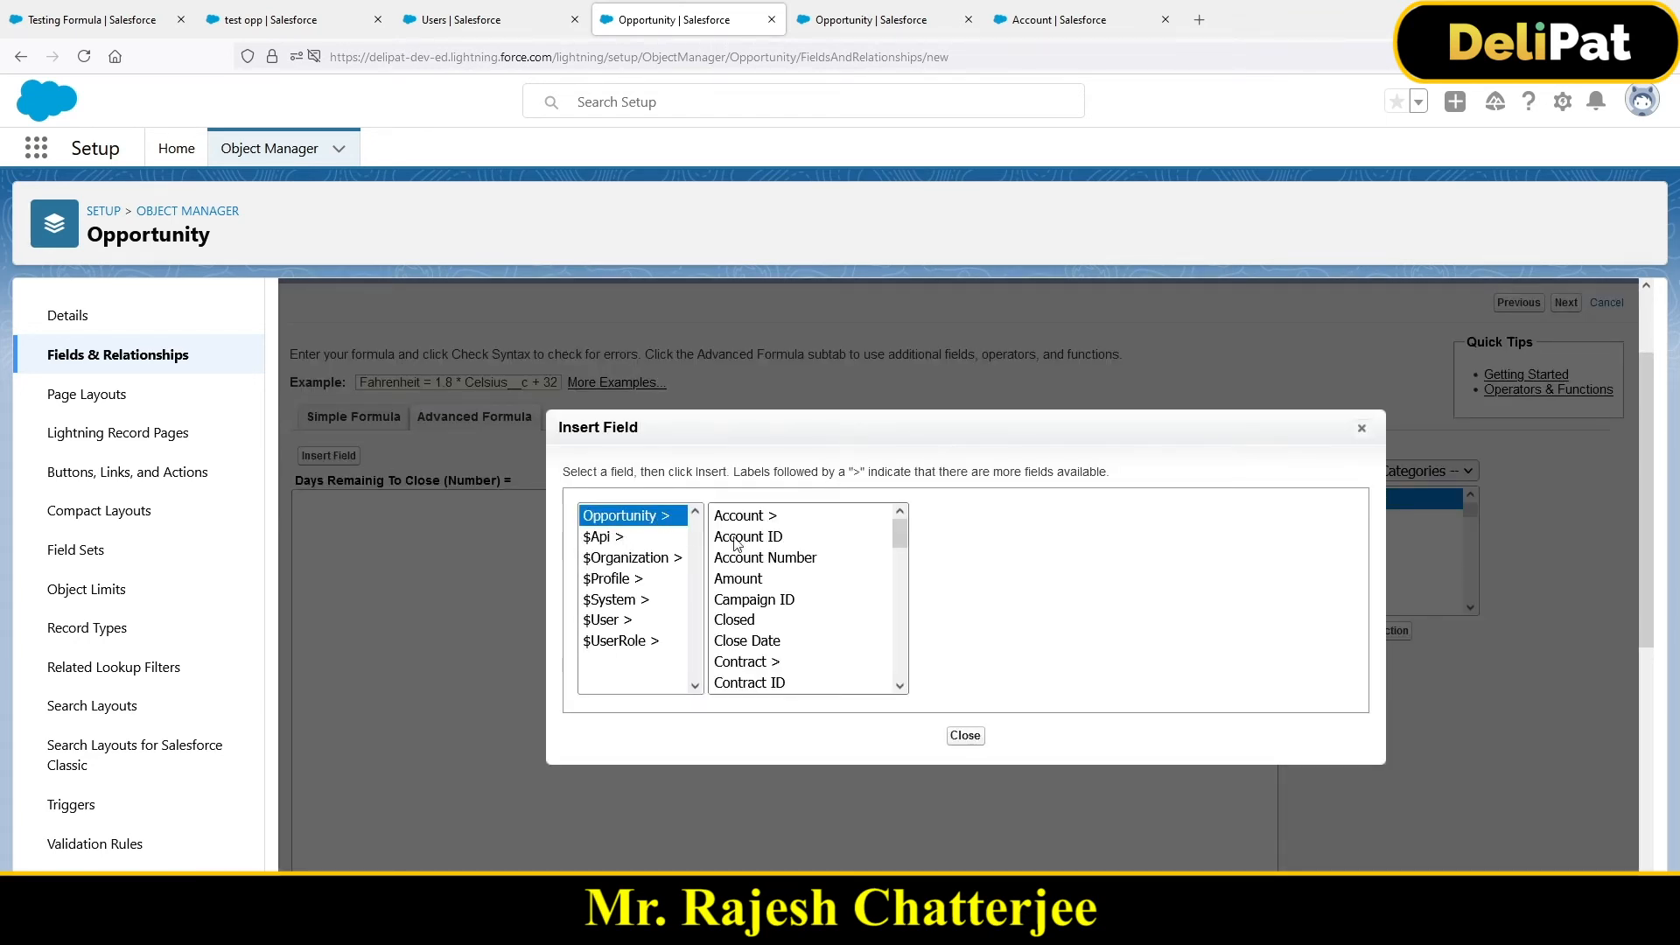
click(749, 645)
click(981, 644)
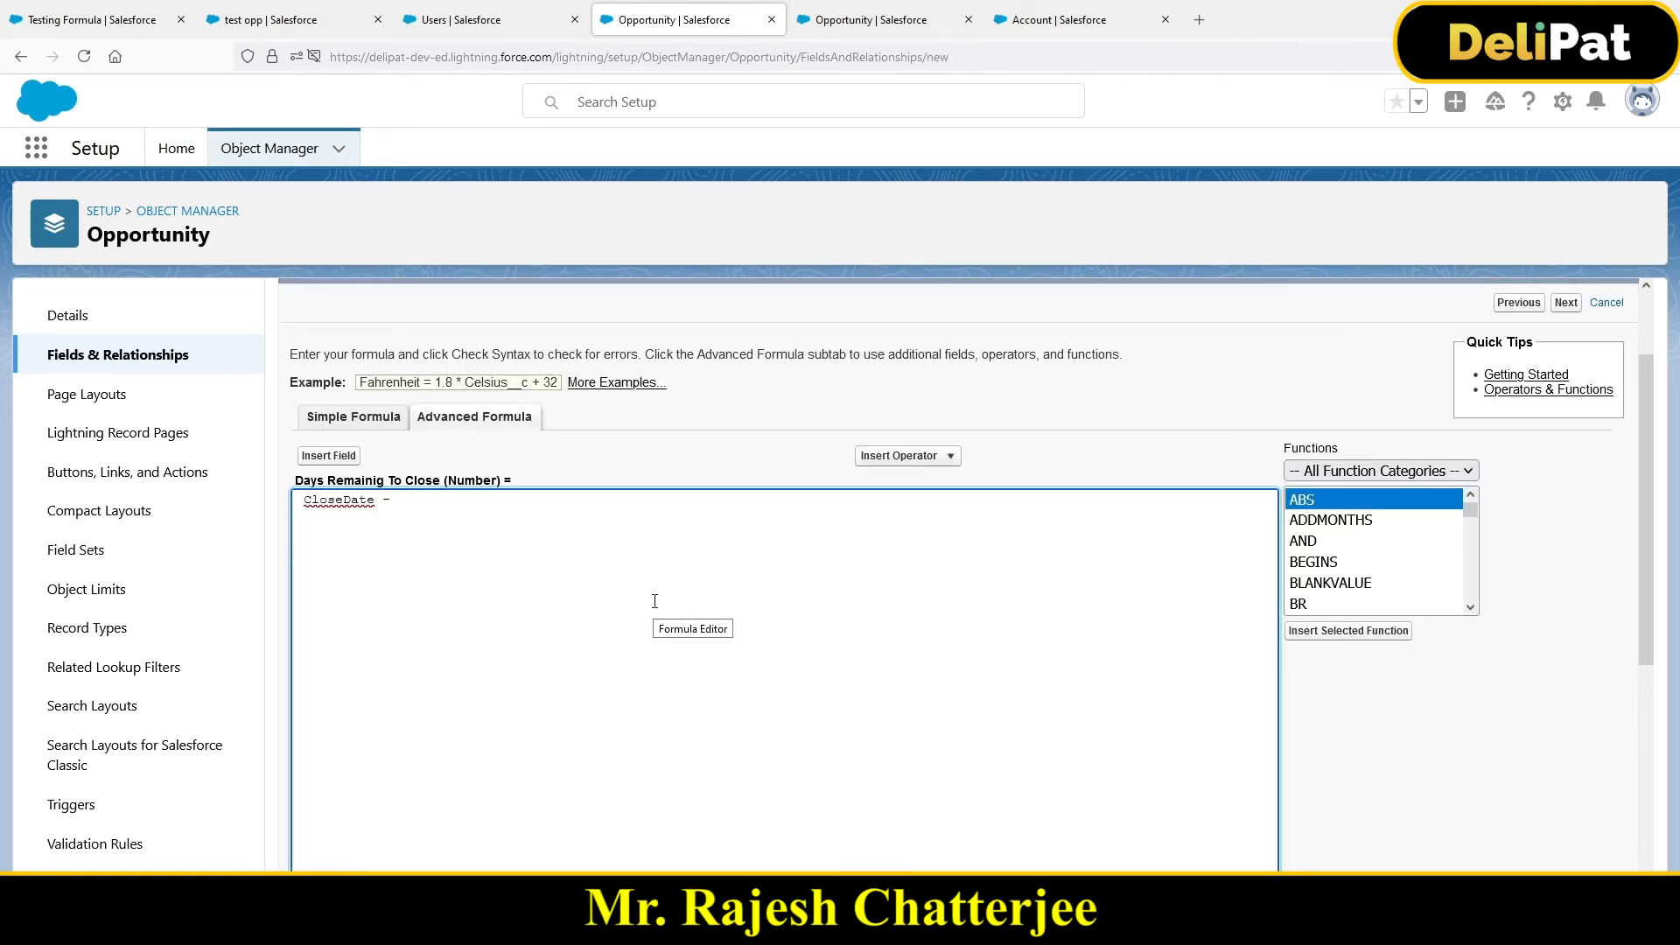
- Look through the function list for TODAY and review the example formula's syntax above the editor
scroll(655, 601, up, 2)
scroll(1359, 652, down, 3)
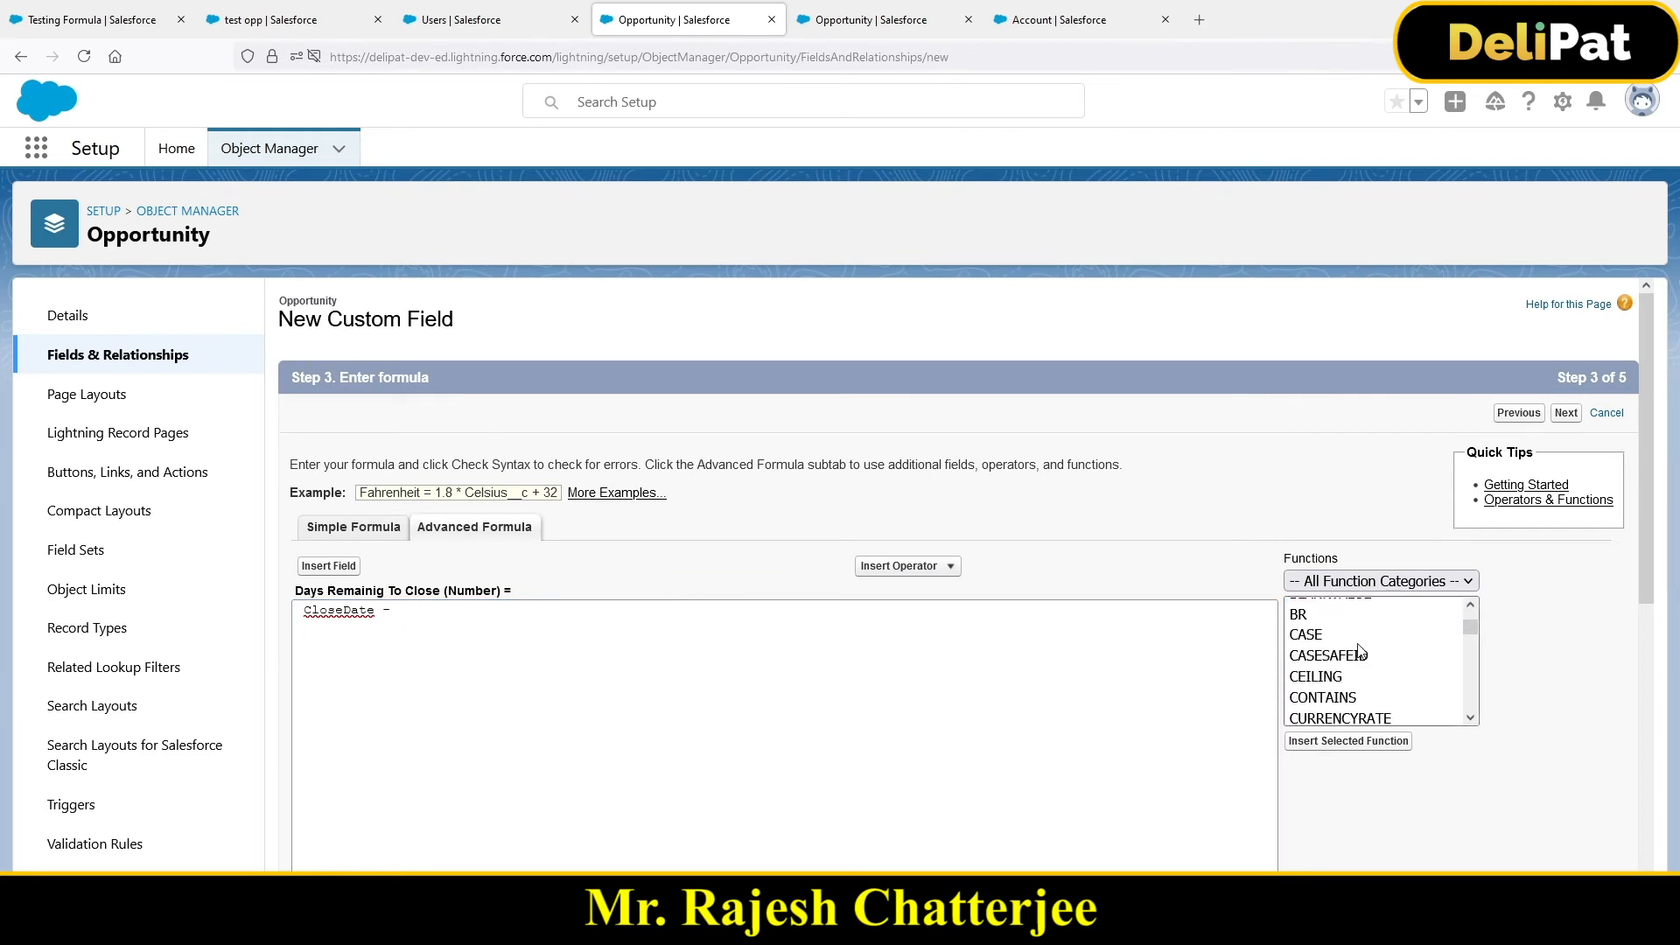
scroll(1358, 651, down, 15)
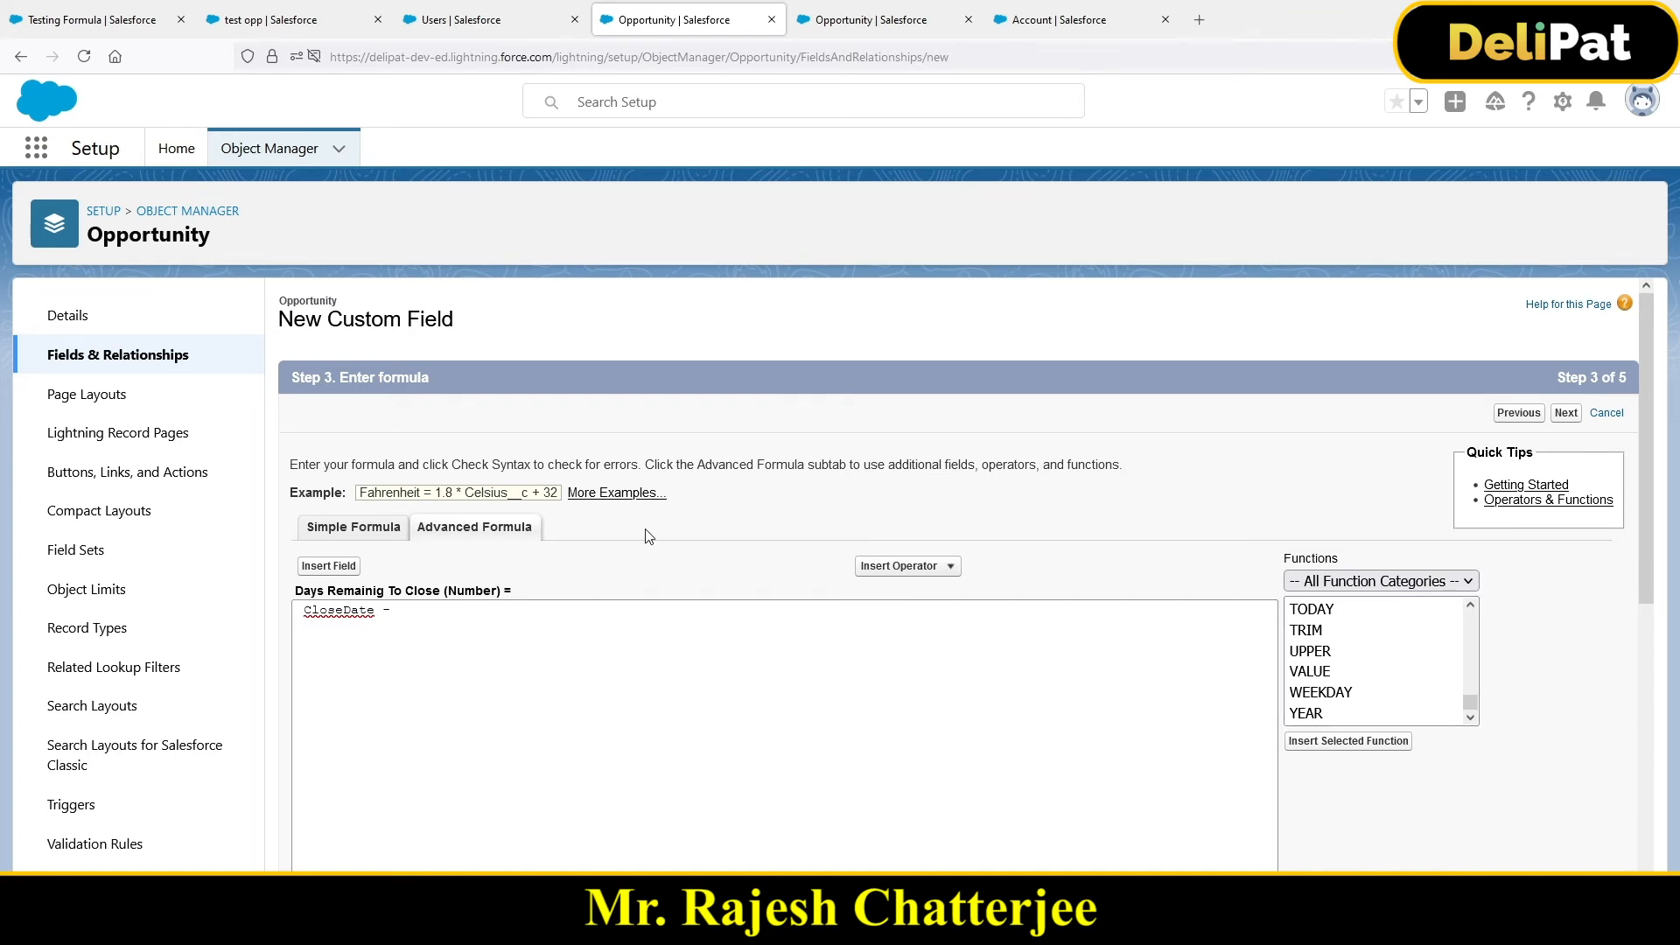
drag(298, 492, 456, 516)
click(364, 492)
drag(365, 491, 450, 506)
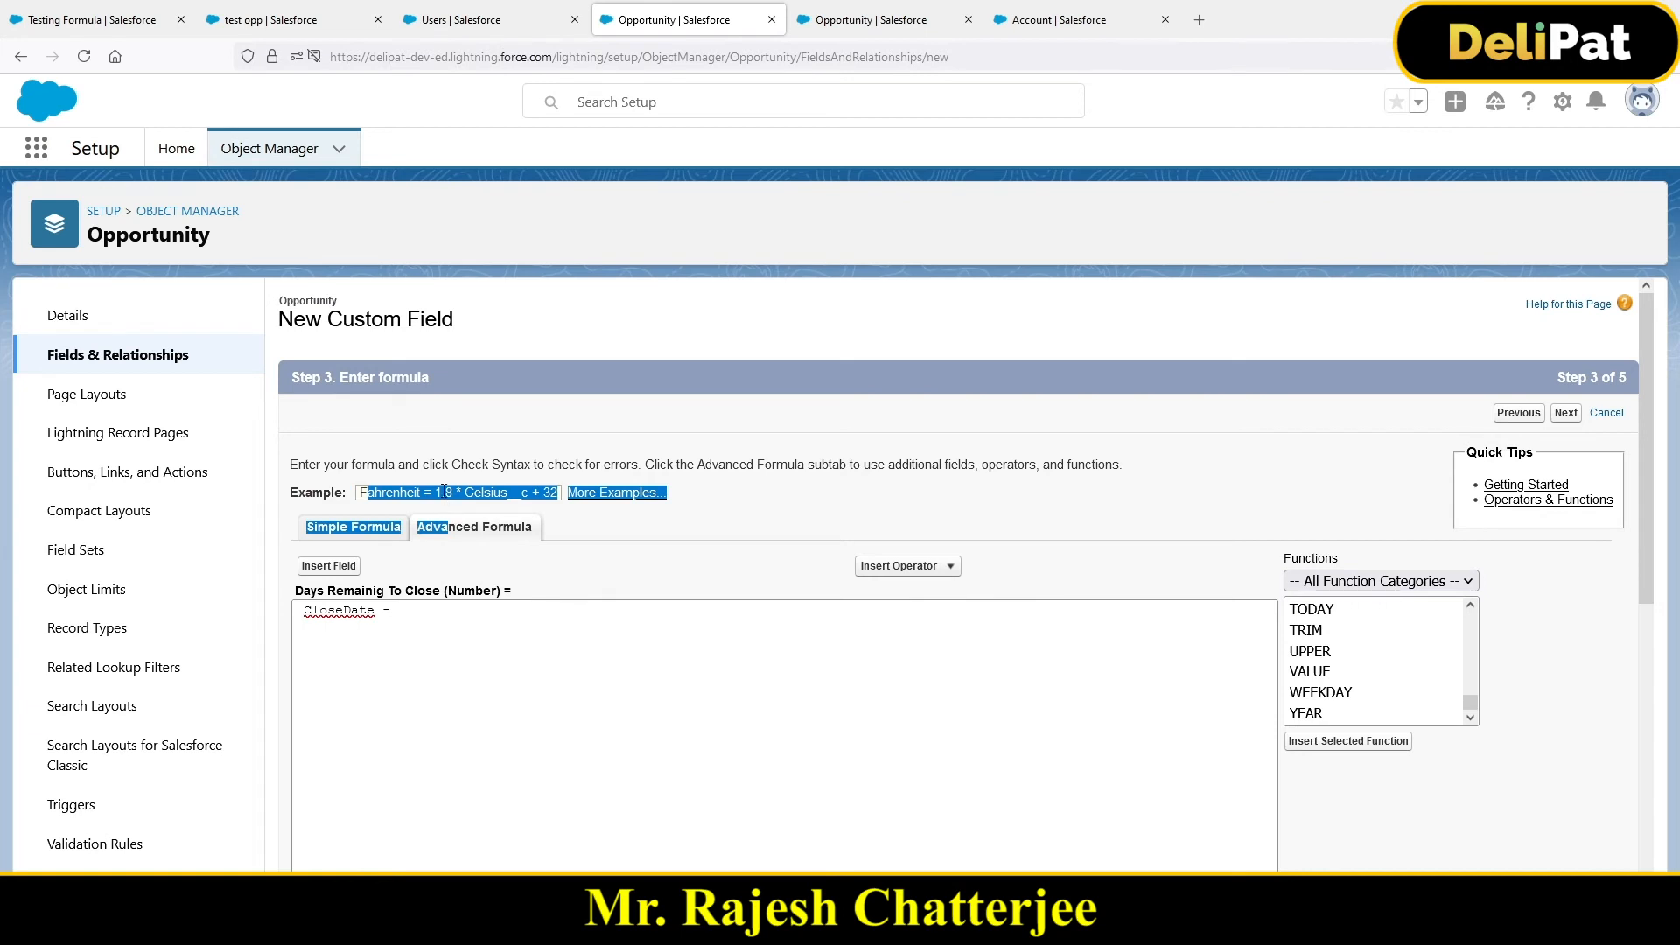
click(440, 493)
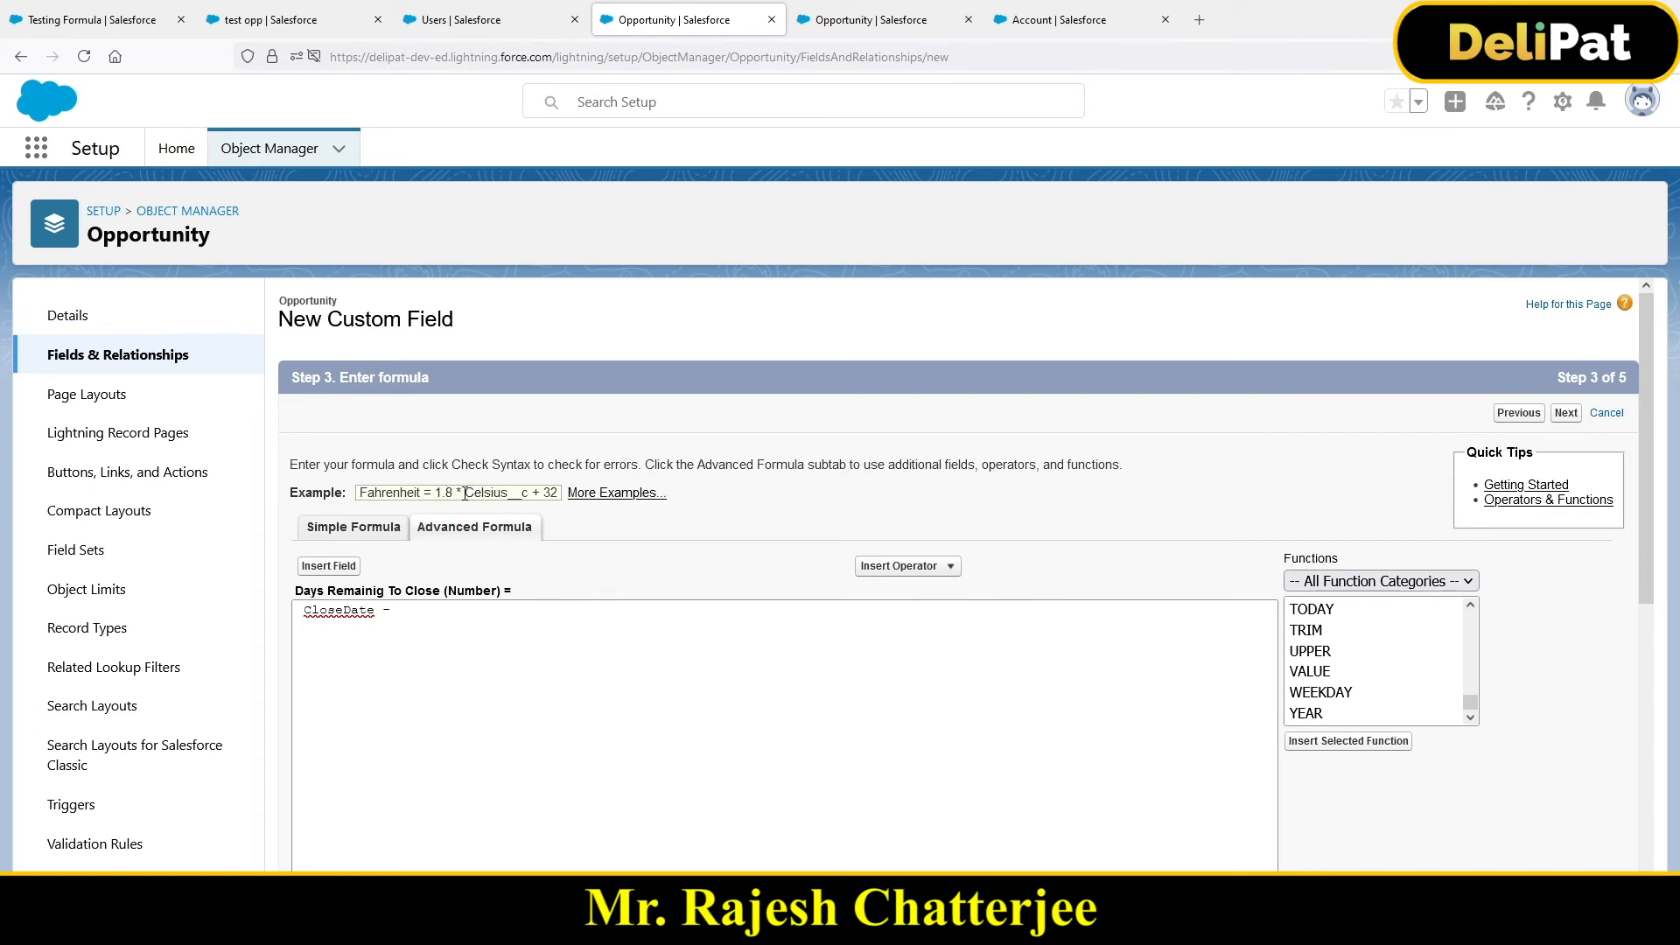
drag(465, 493, 549, 499)
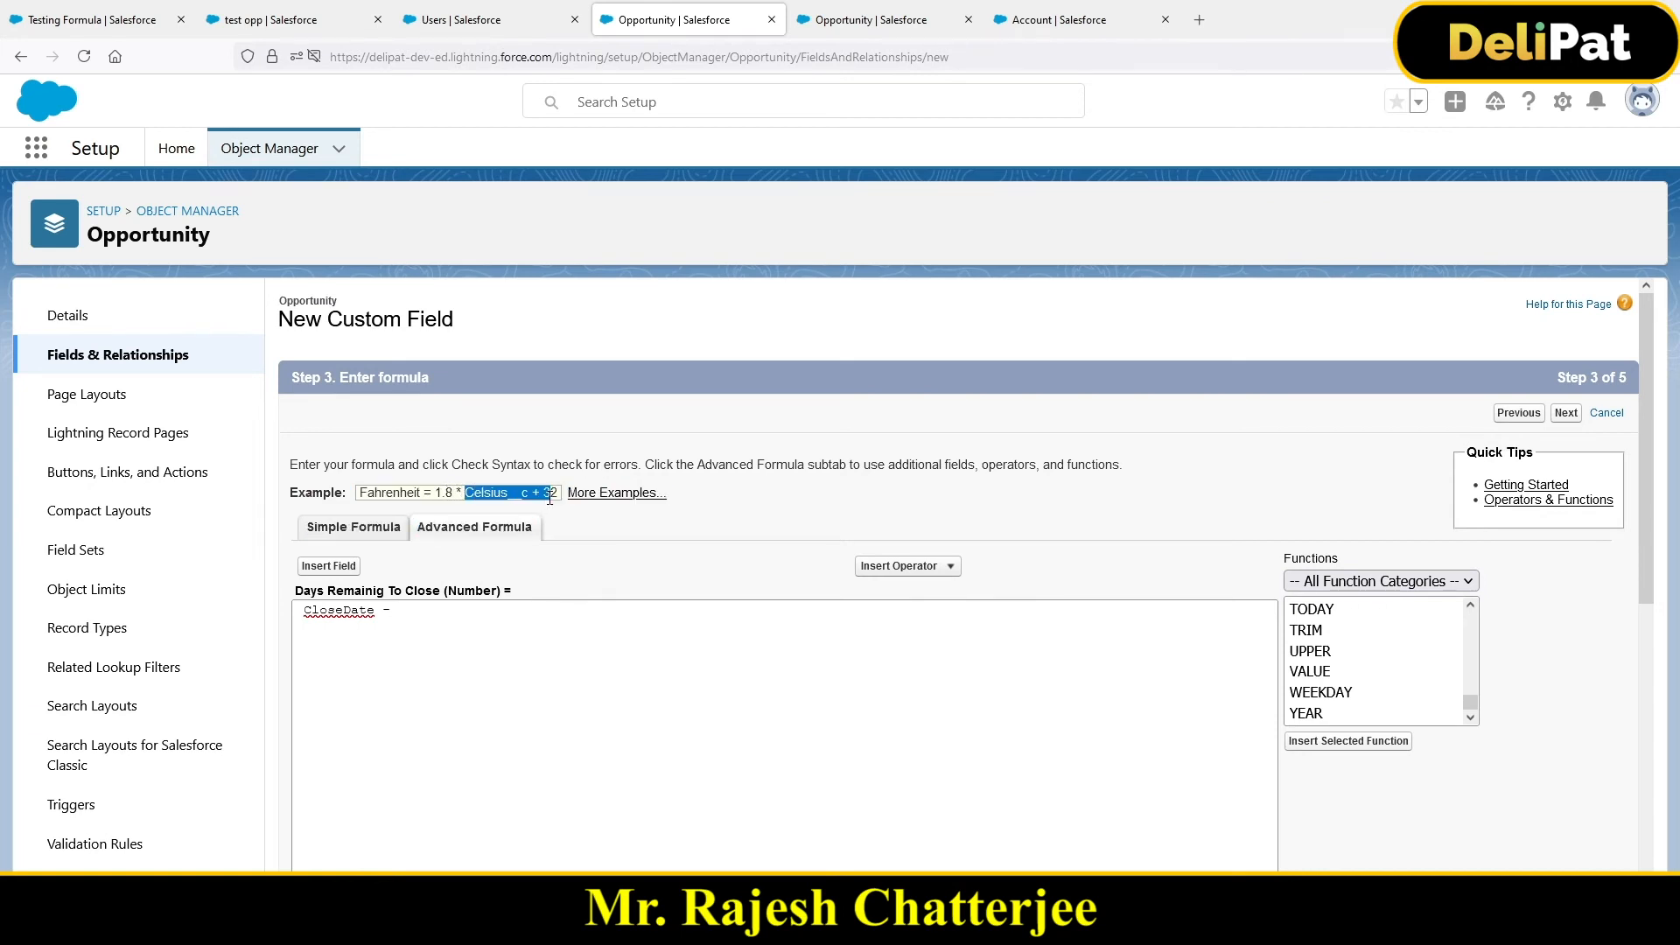
double_click(495, 492)
- Read the TODAY function's description and insert it to complete the formula as CloseDate - TODAY()
click(1312, 610)
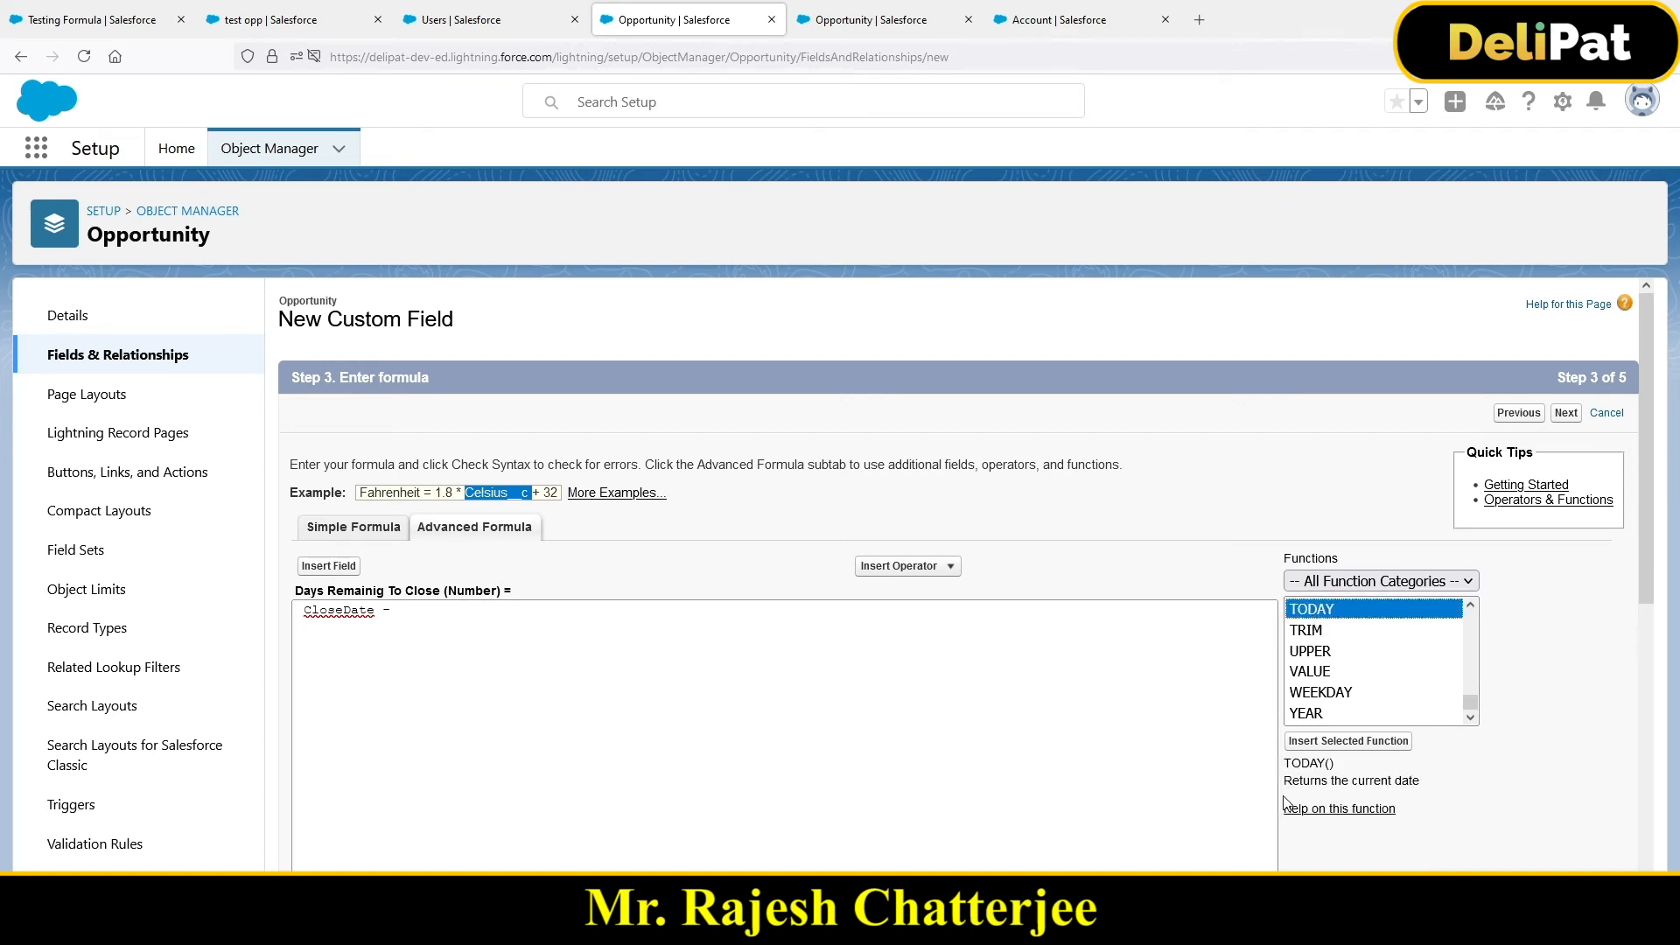
drag(1292, 780, 1438, 788)
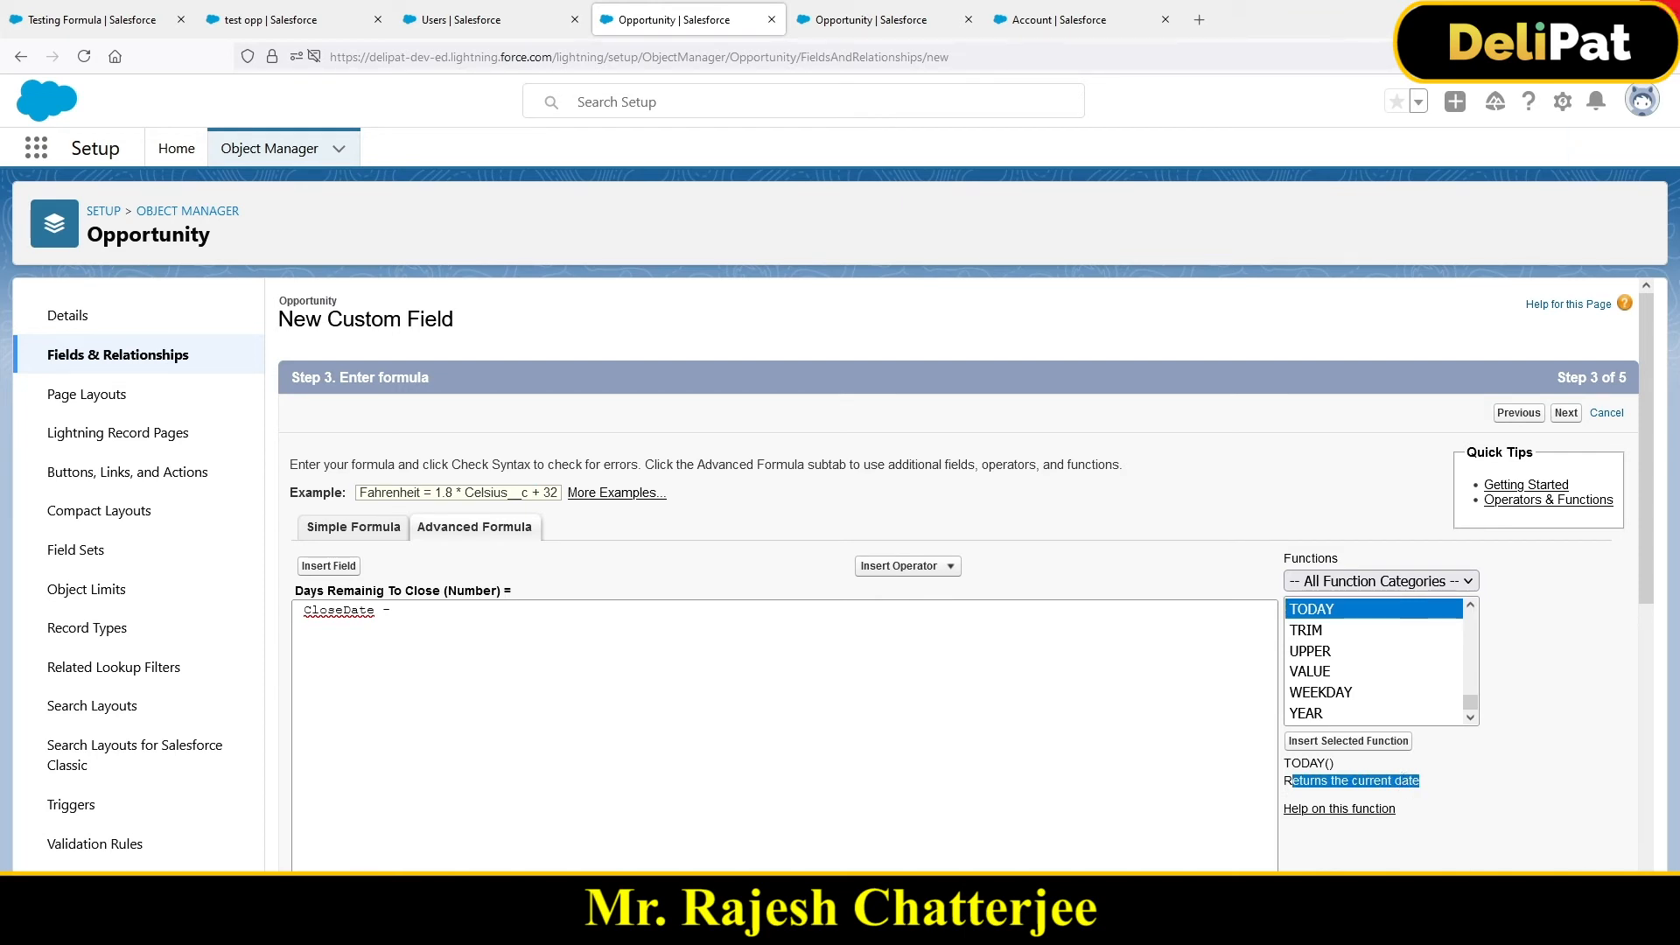
click(1642, 102)
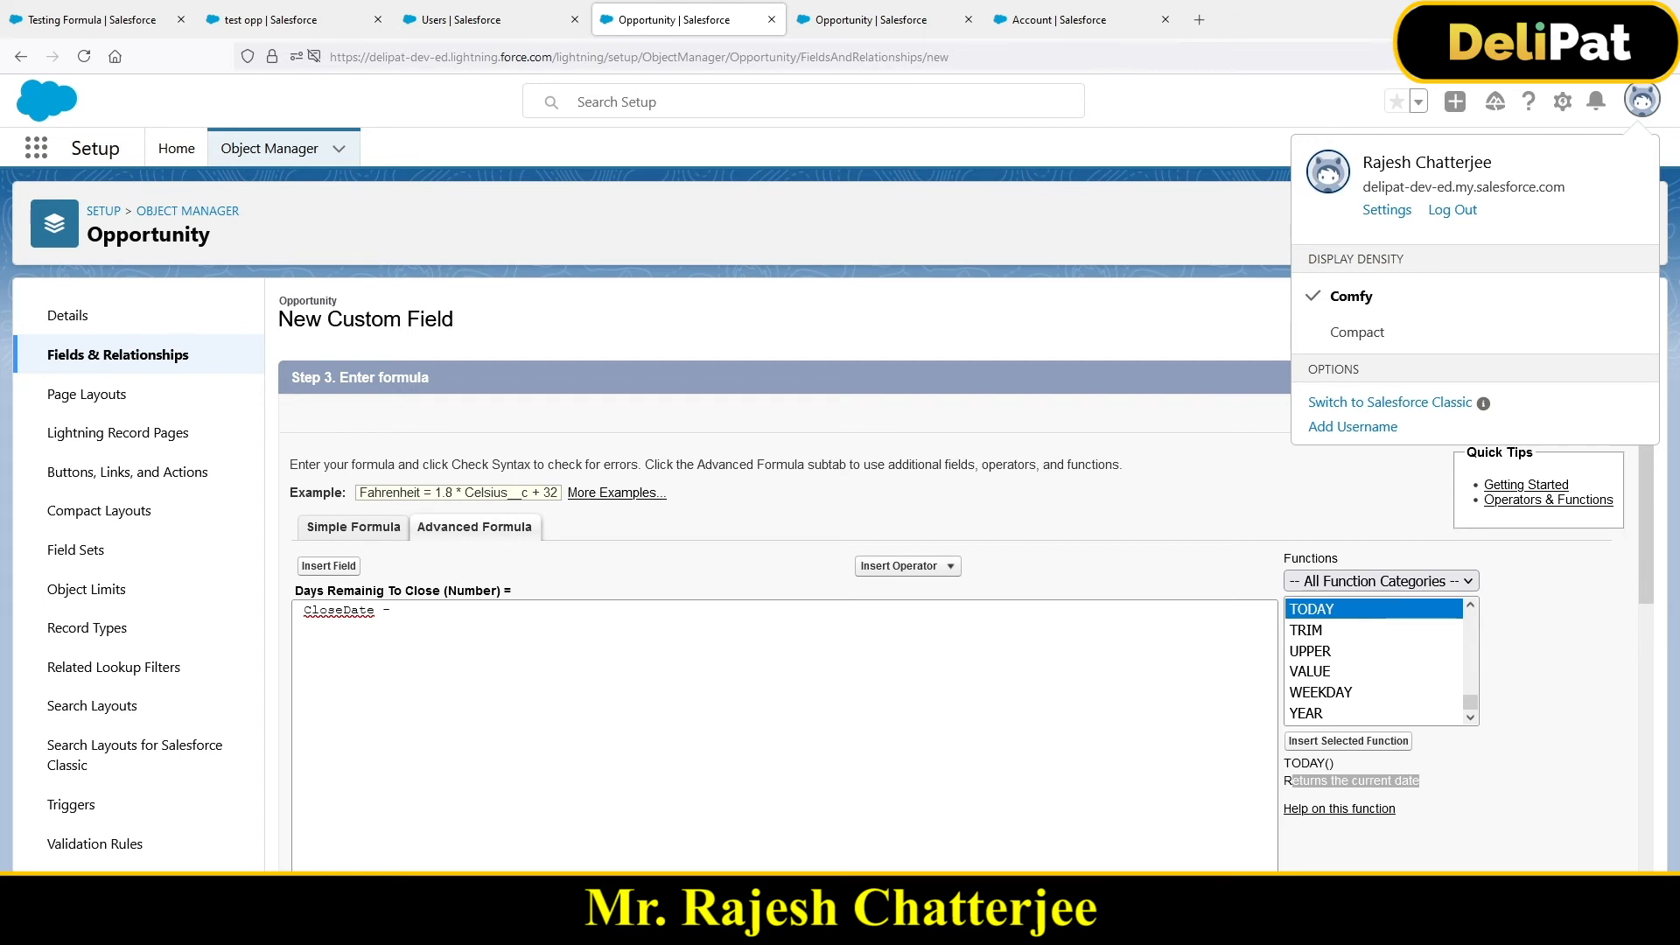
click(1328, 740)
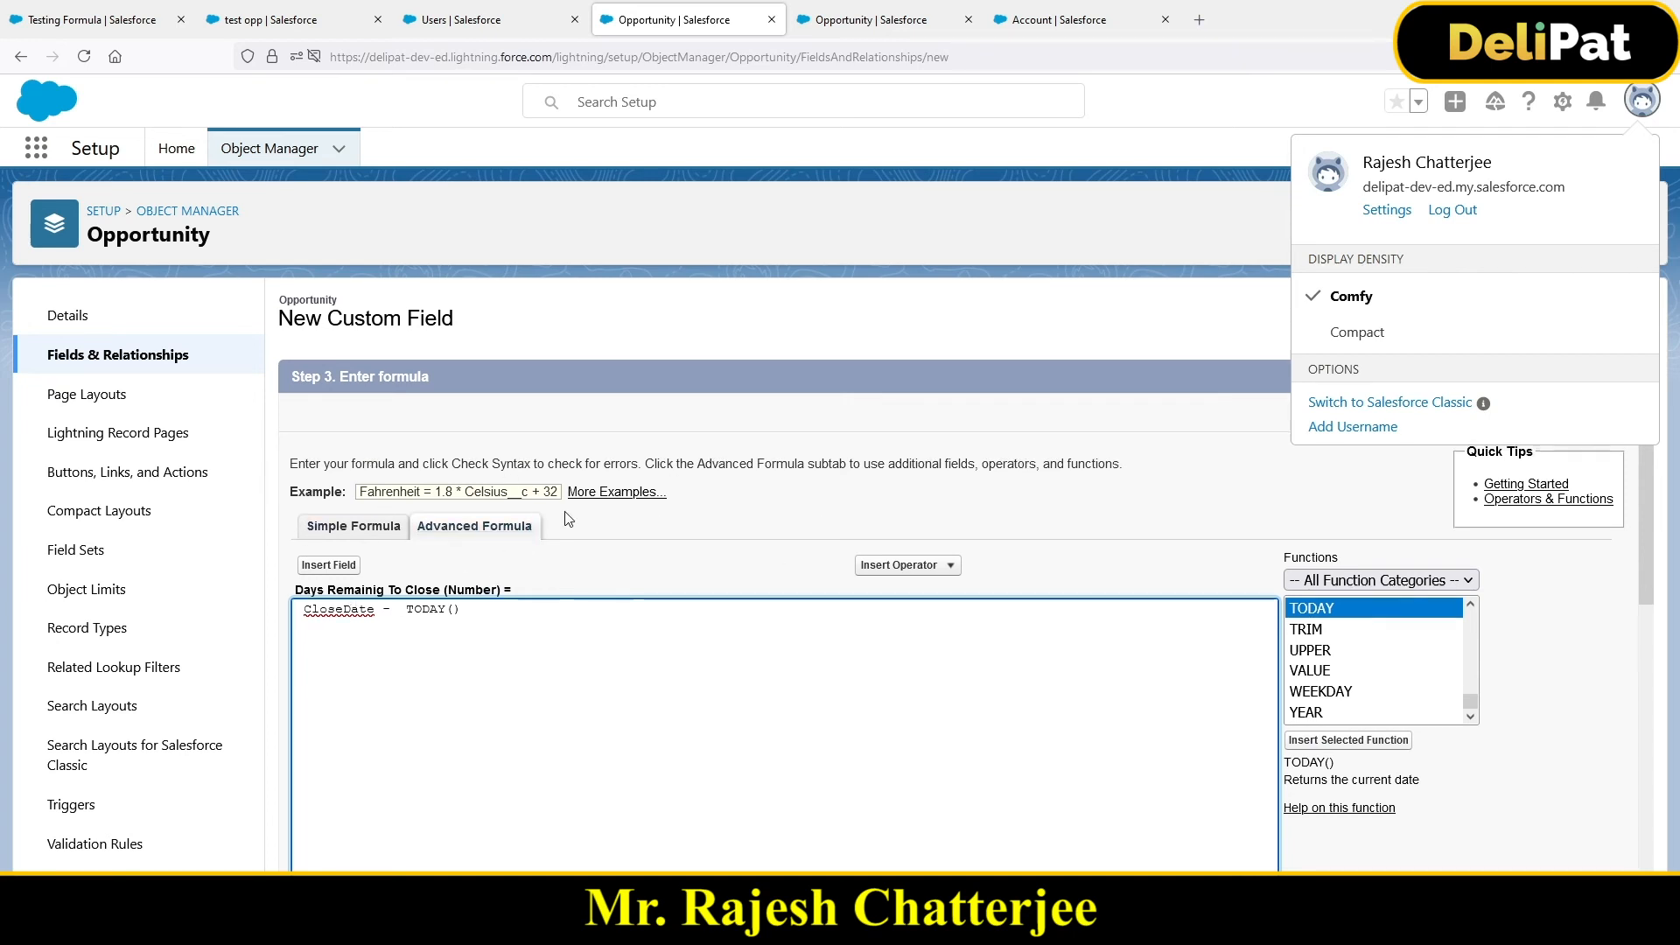
- Check the formula's syntax and save the new field with the default field-level security and page layouts
scroll(551, 554, down, 5)
click(335, 514)
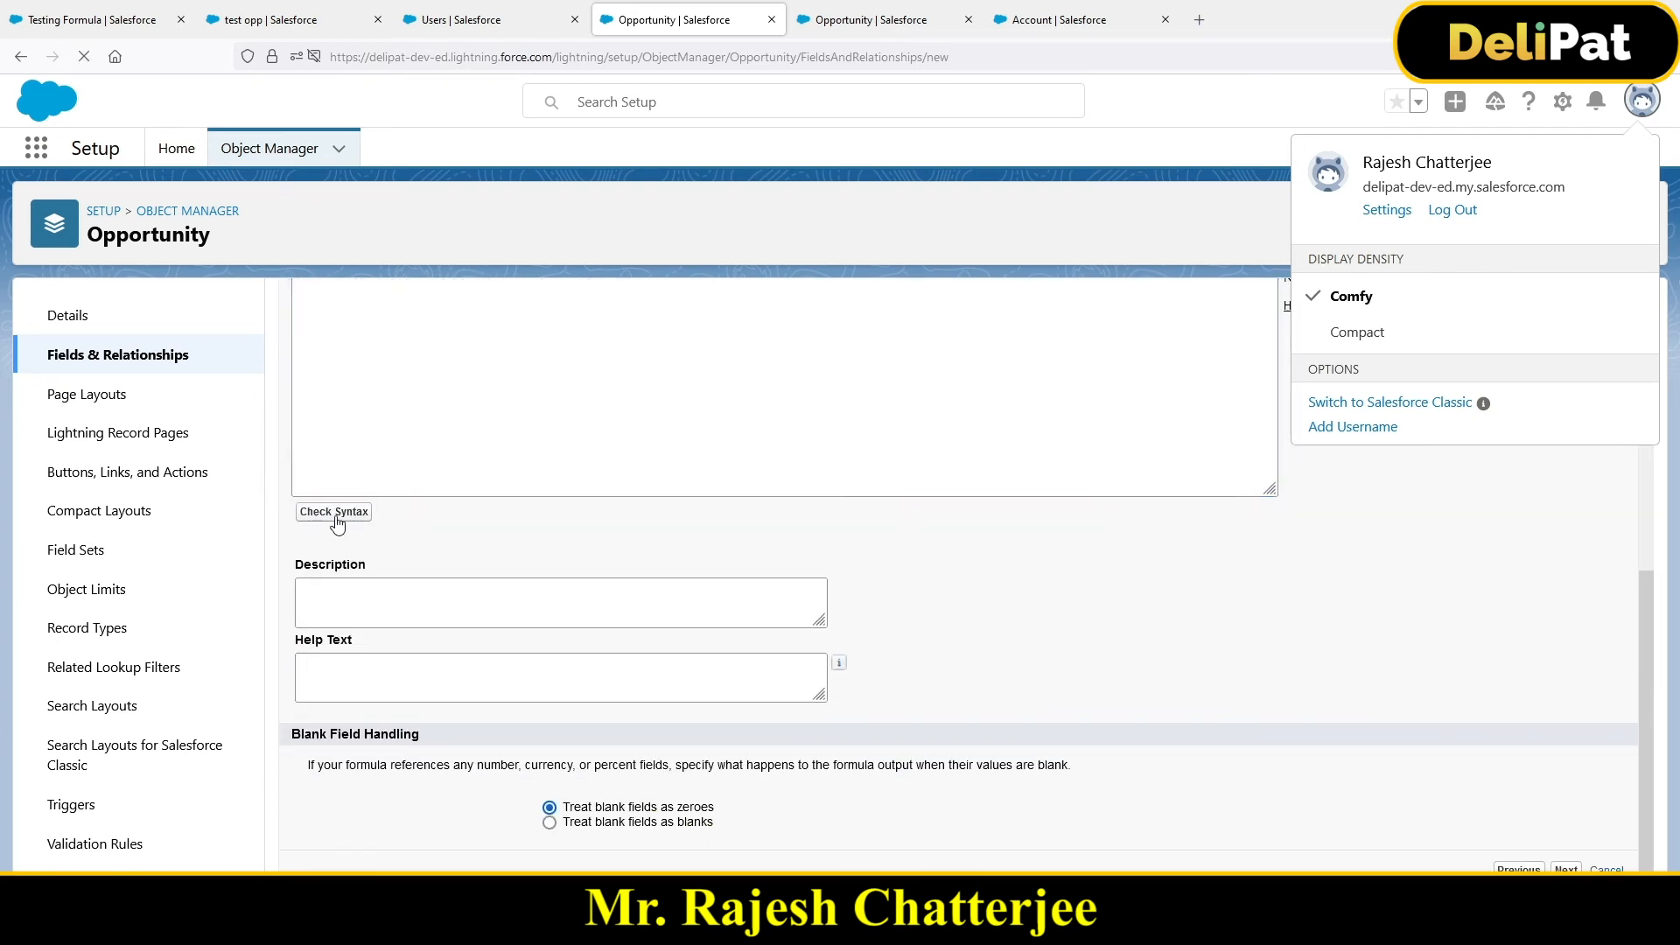
scroll(796, 479, down, 4)
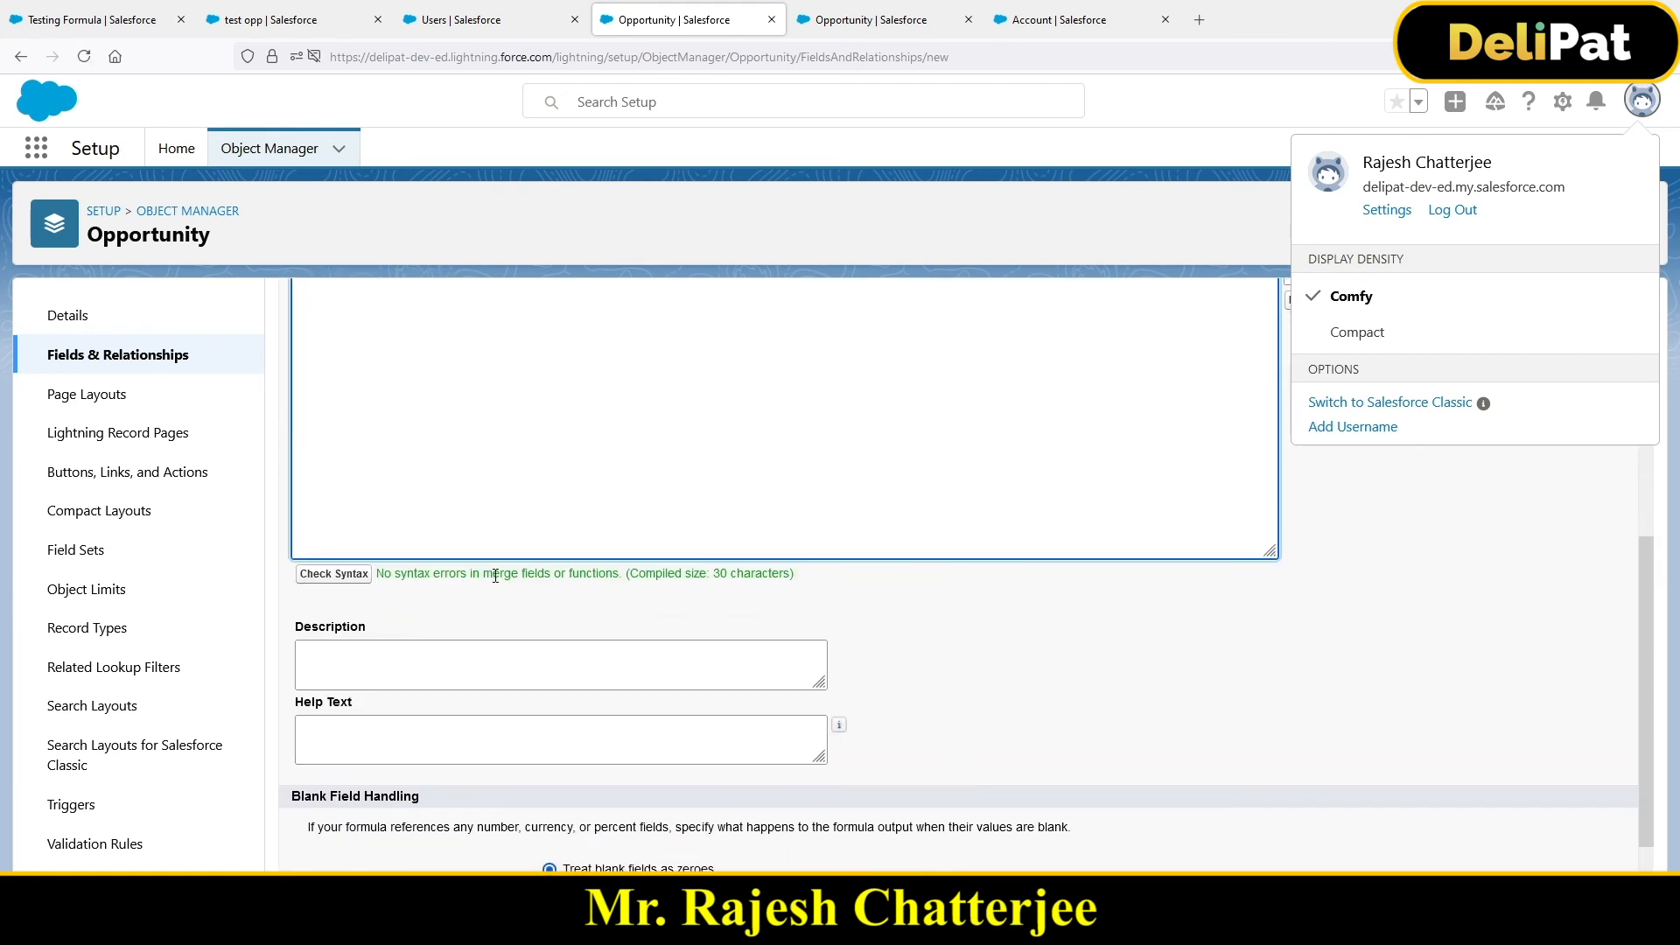
click(1560, 869)
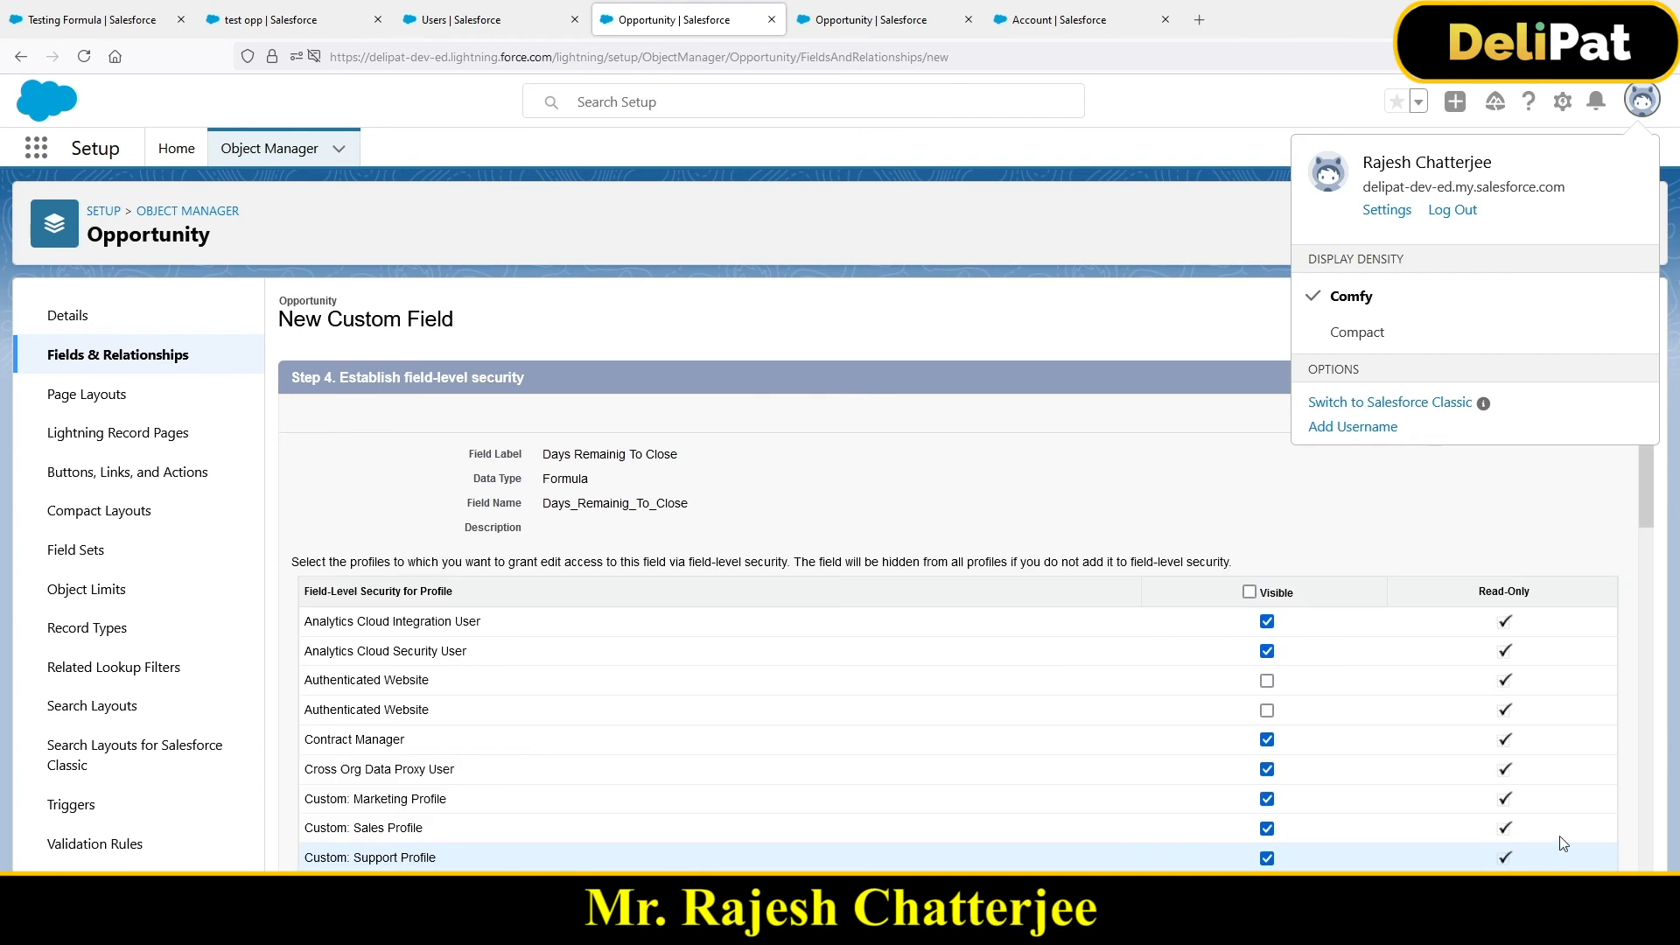
click(1563, 414)
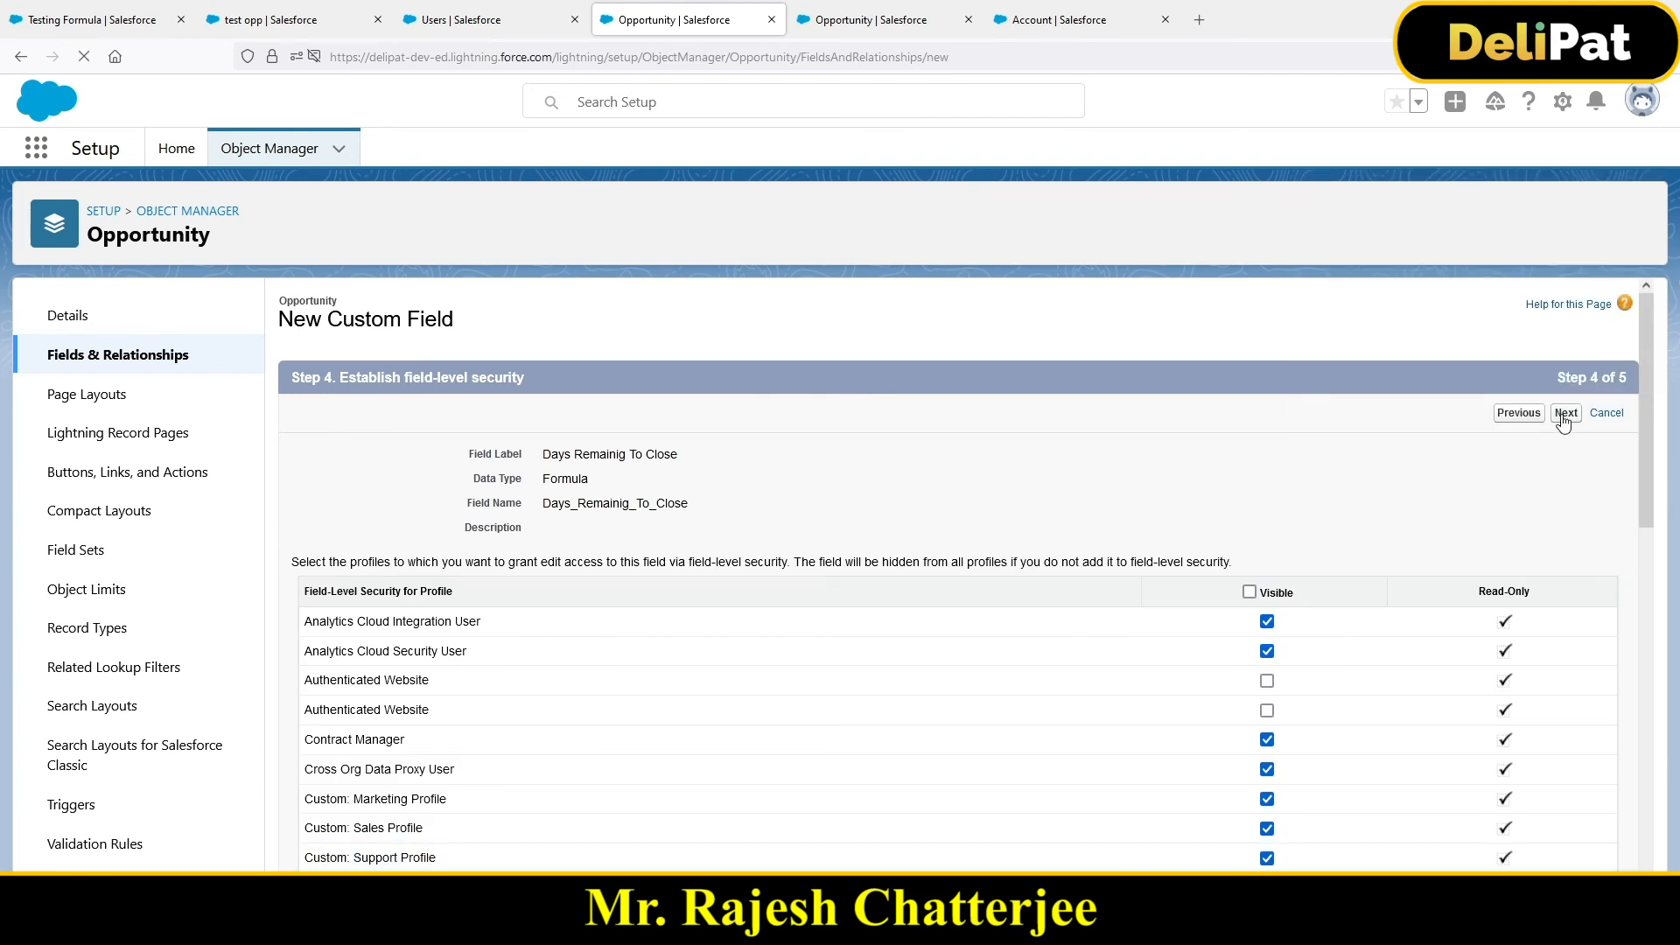
click(1575, 414)
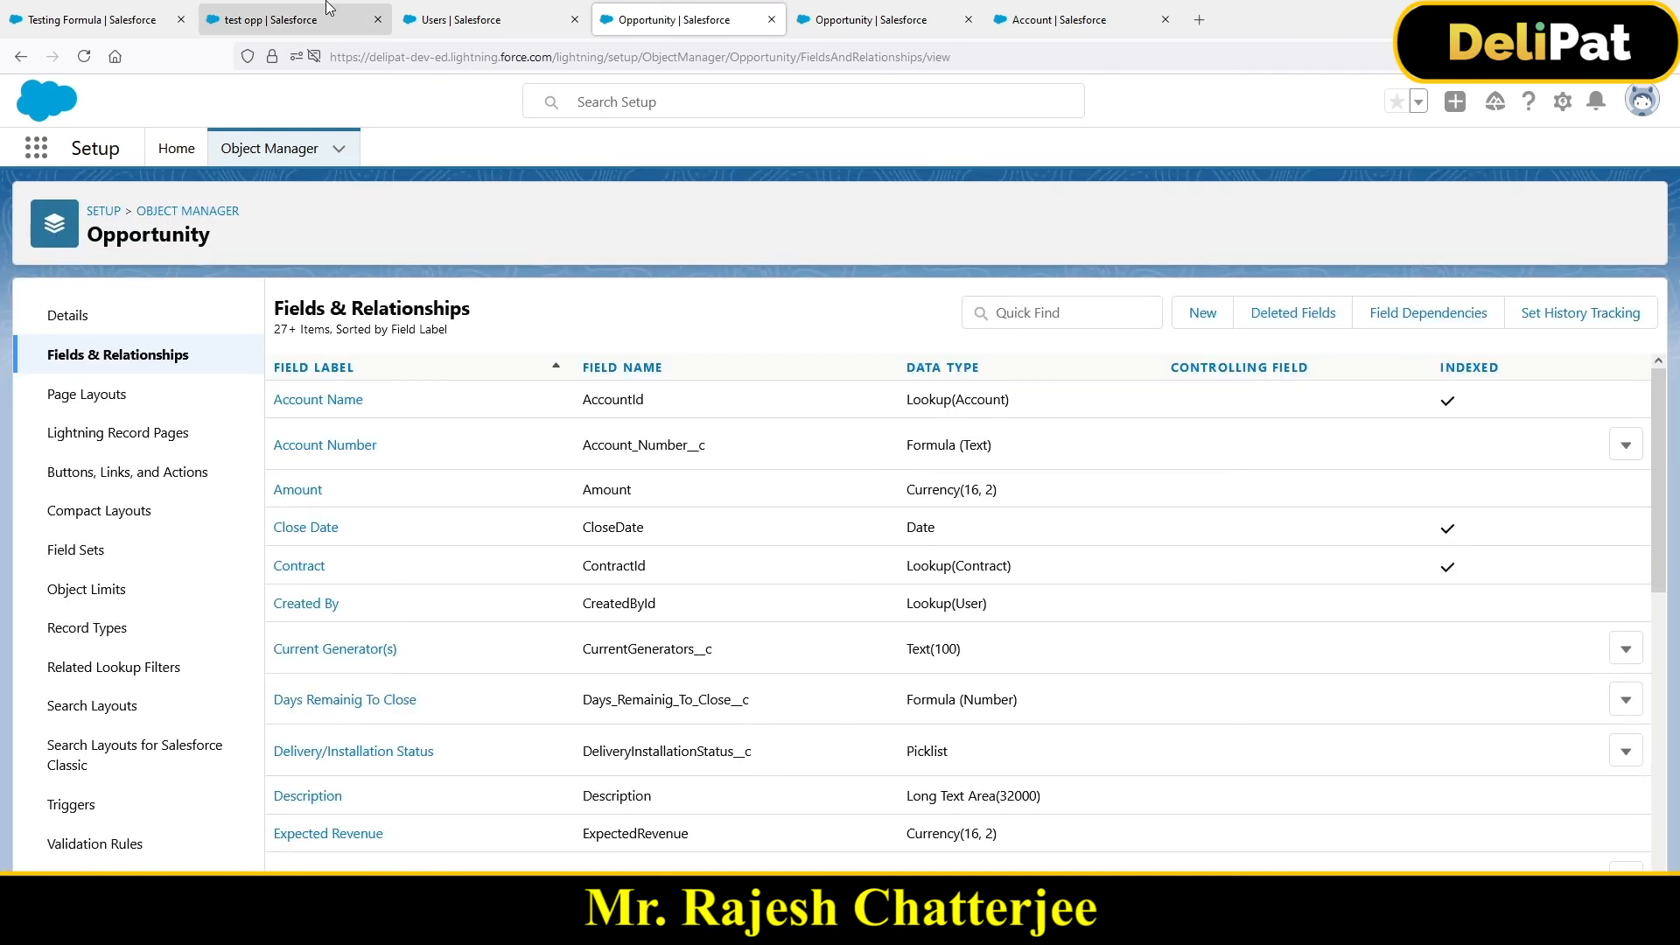
- Reload the test opp record and find the Days Remainig To Close field in its details
click(275, 22)
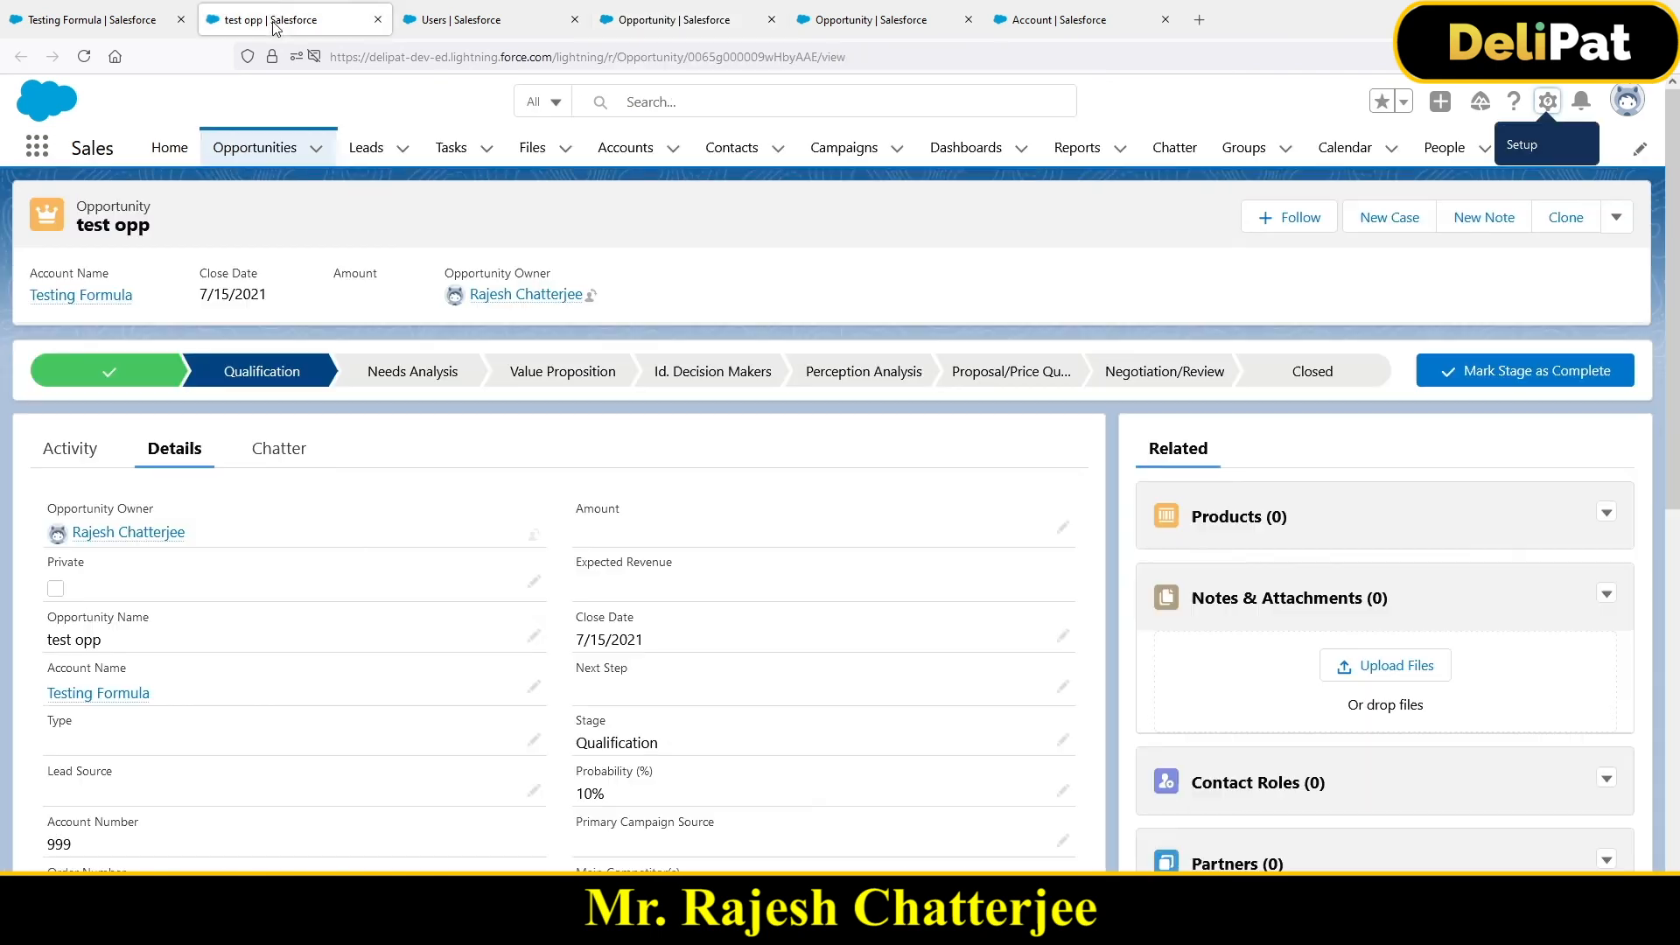
click(82, 57)
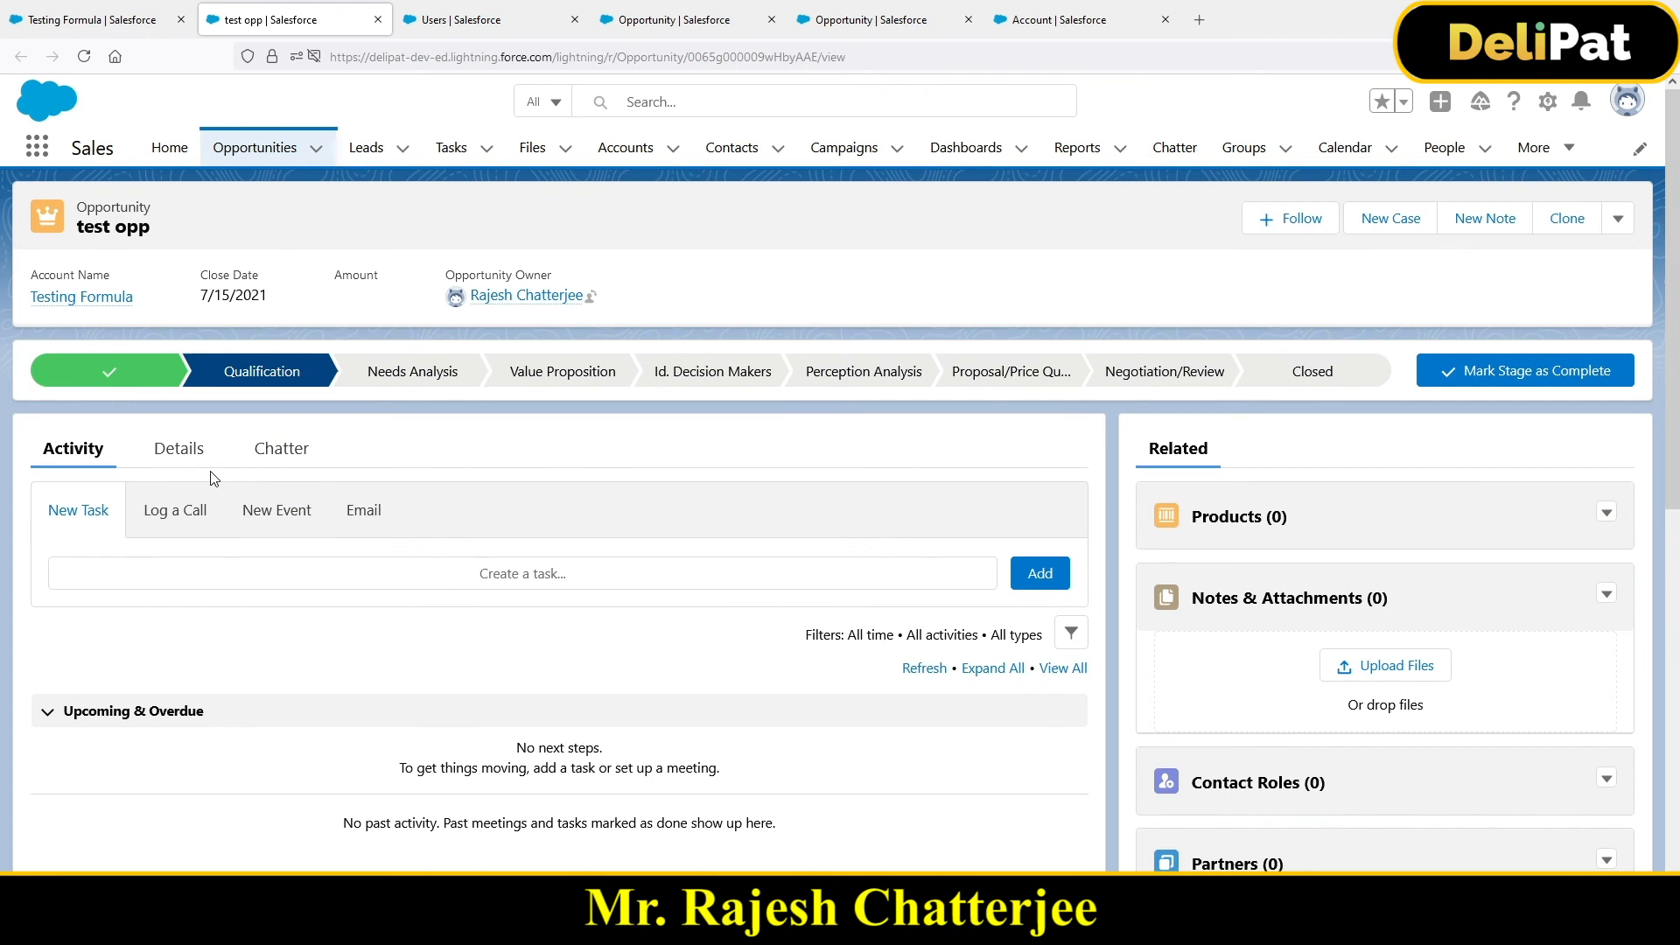
click(181, 451)
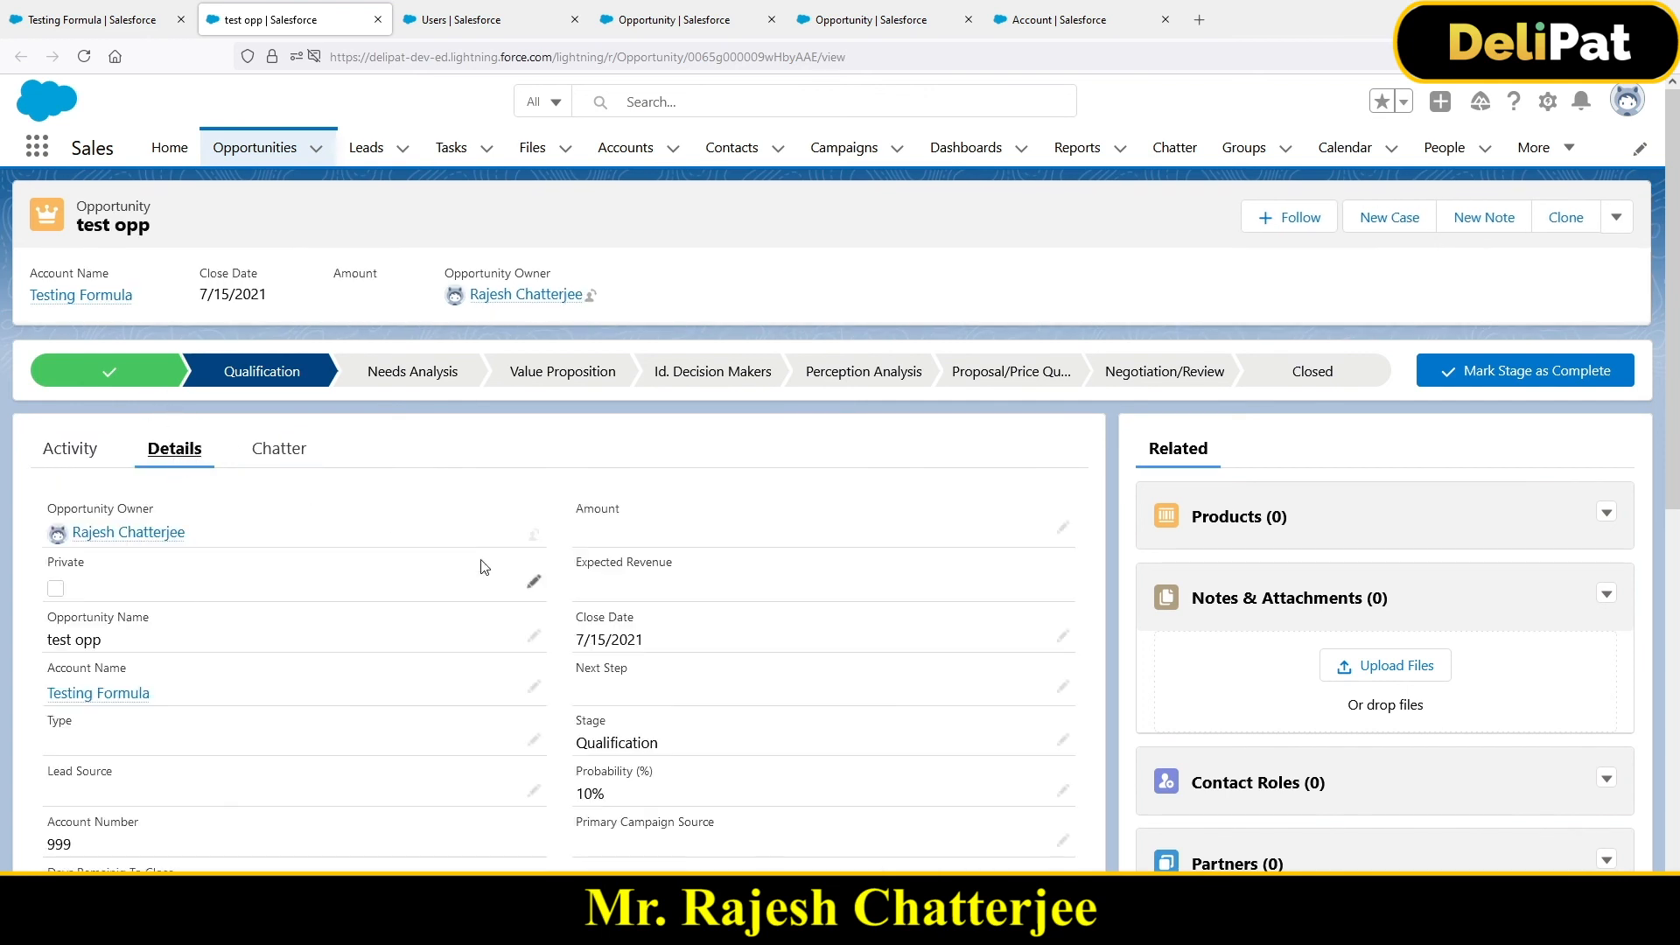
scroll(516, 582, down, 3)
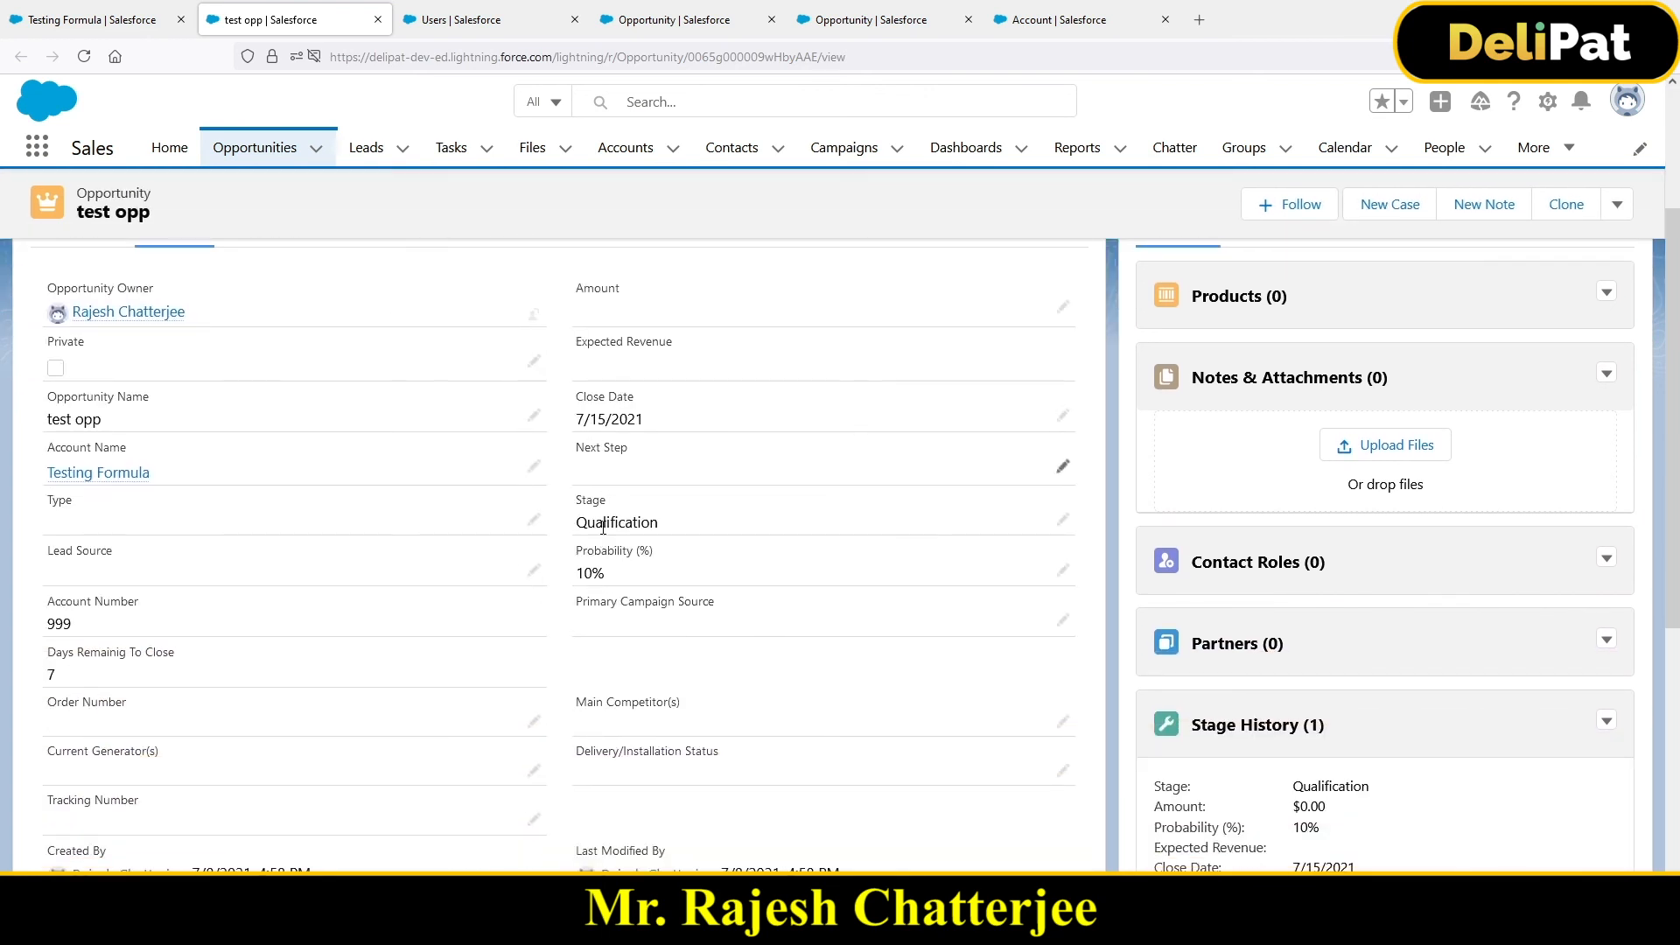
scroll(574, 600, down, 1)
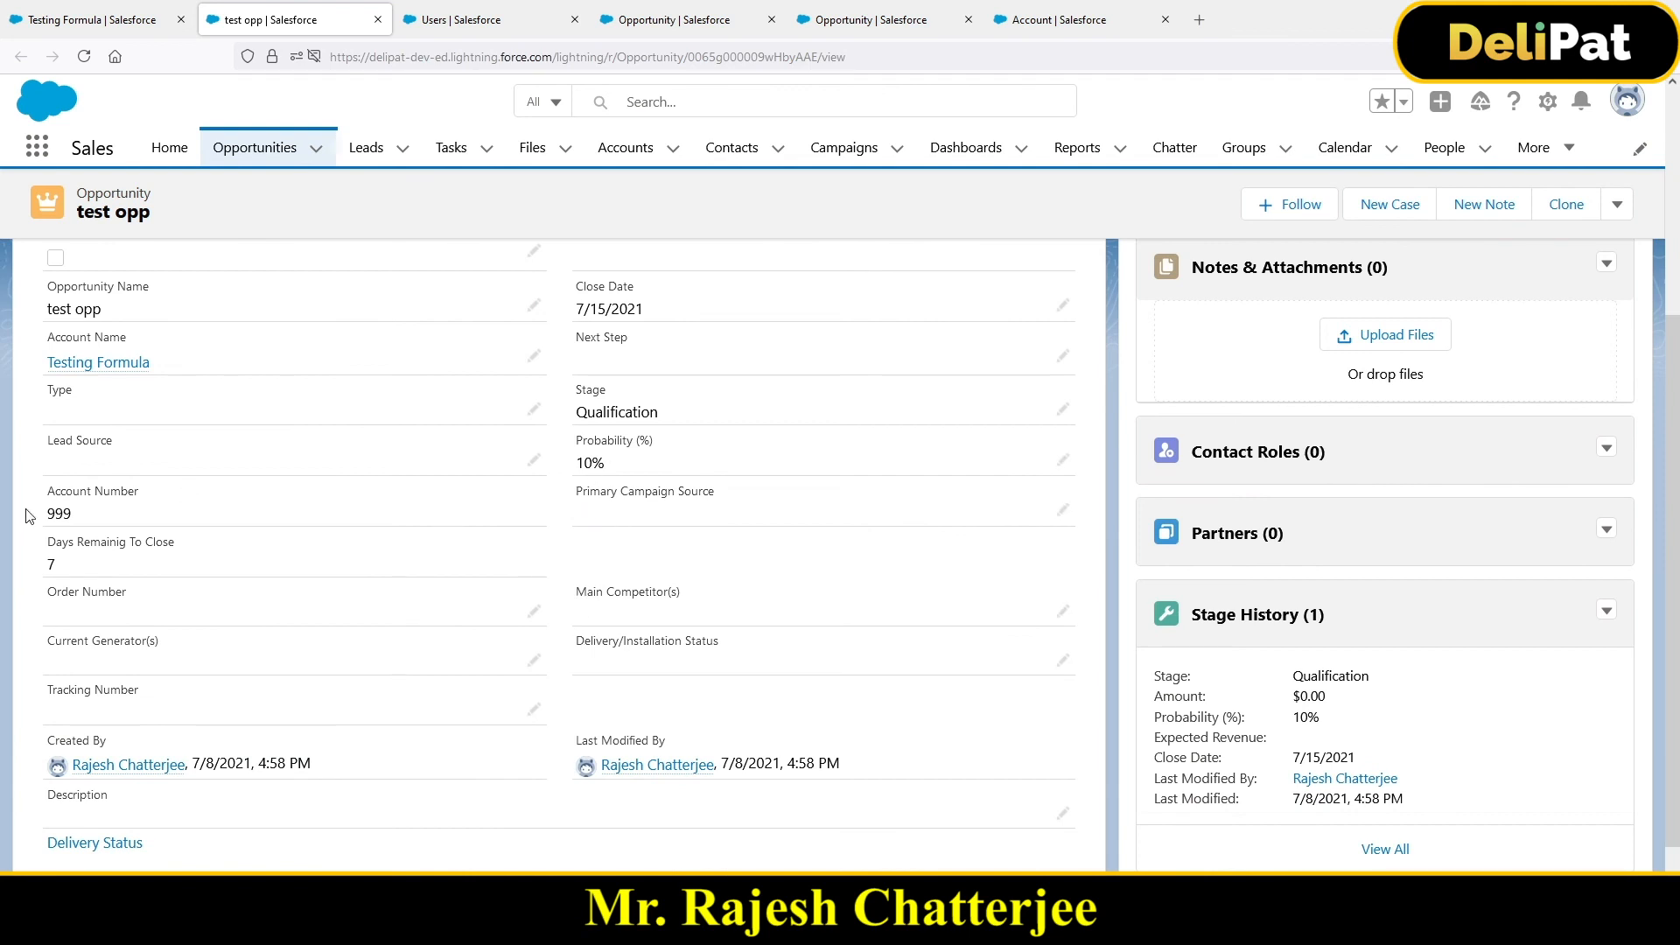
- Compare the Days Remainig To Close value on the test opp record with its Close Date
drag(44, 538, 189, 564)
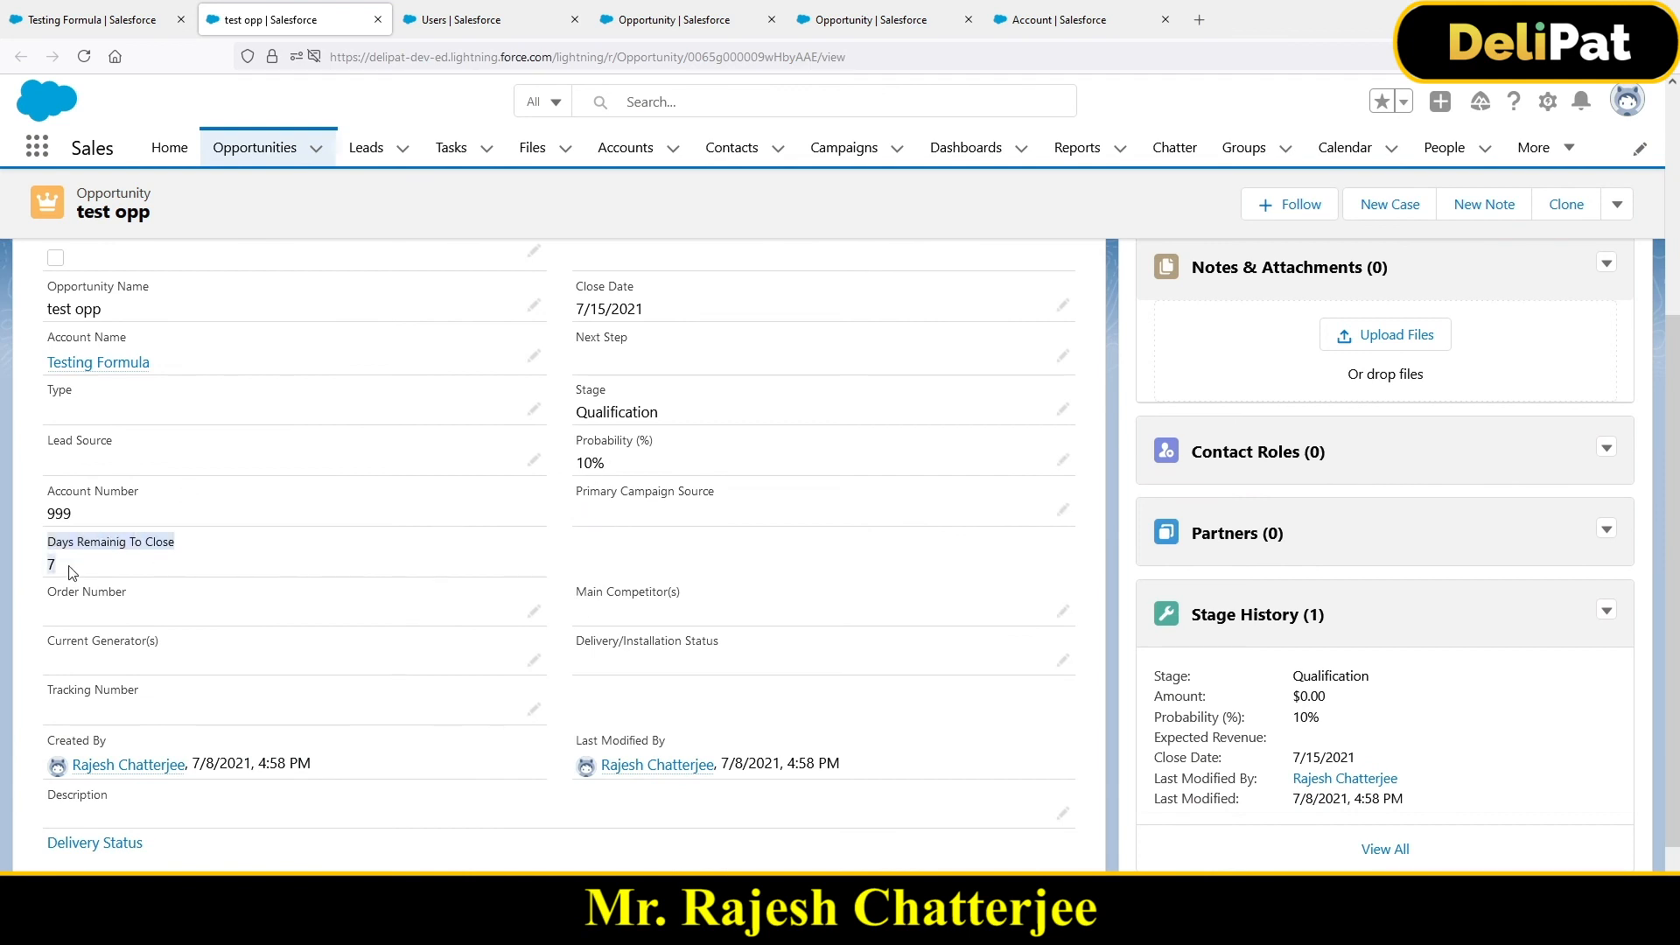
drag(72, 573, 41, 568)
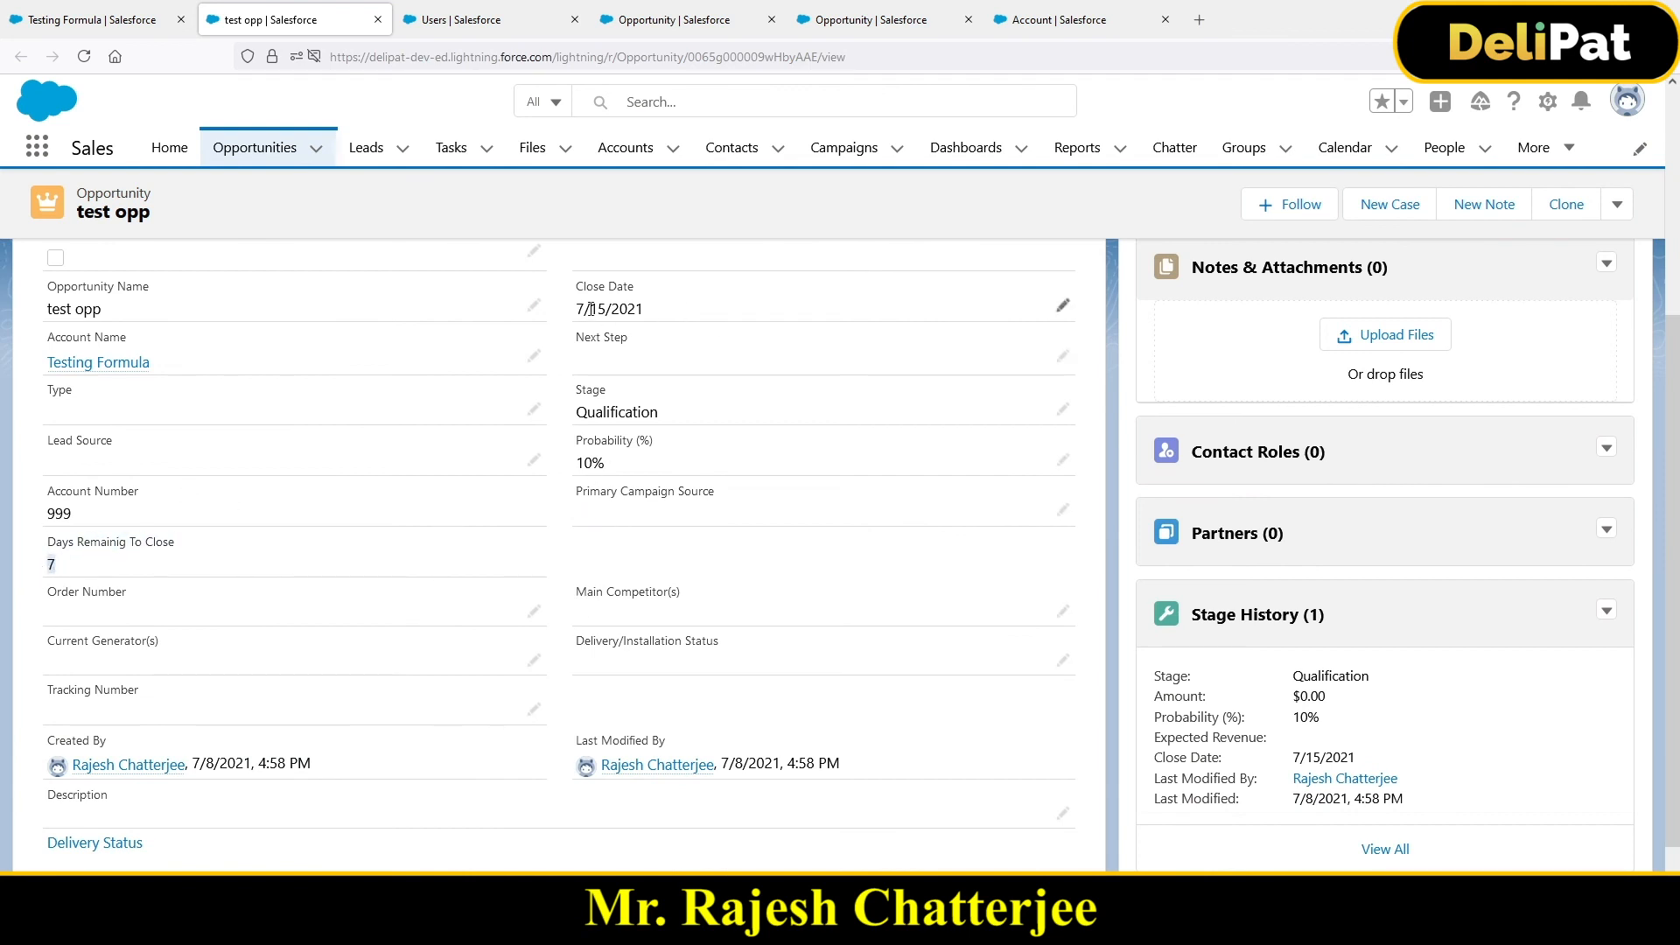
drag(576, 310, 637, 317)
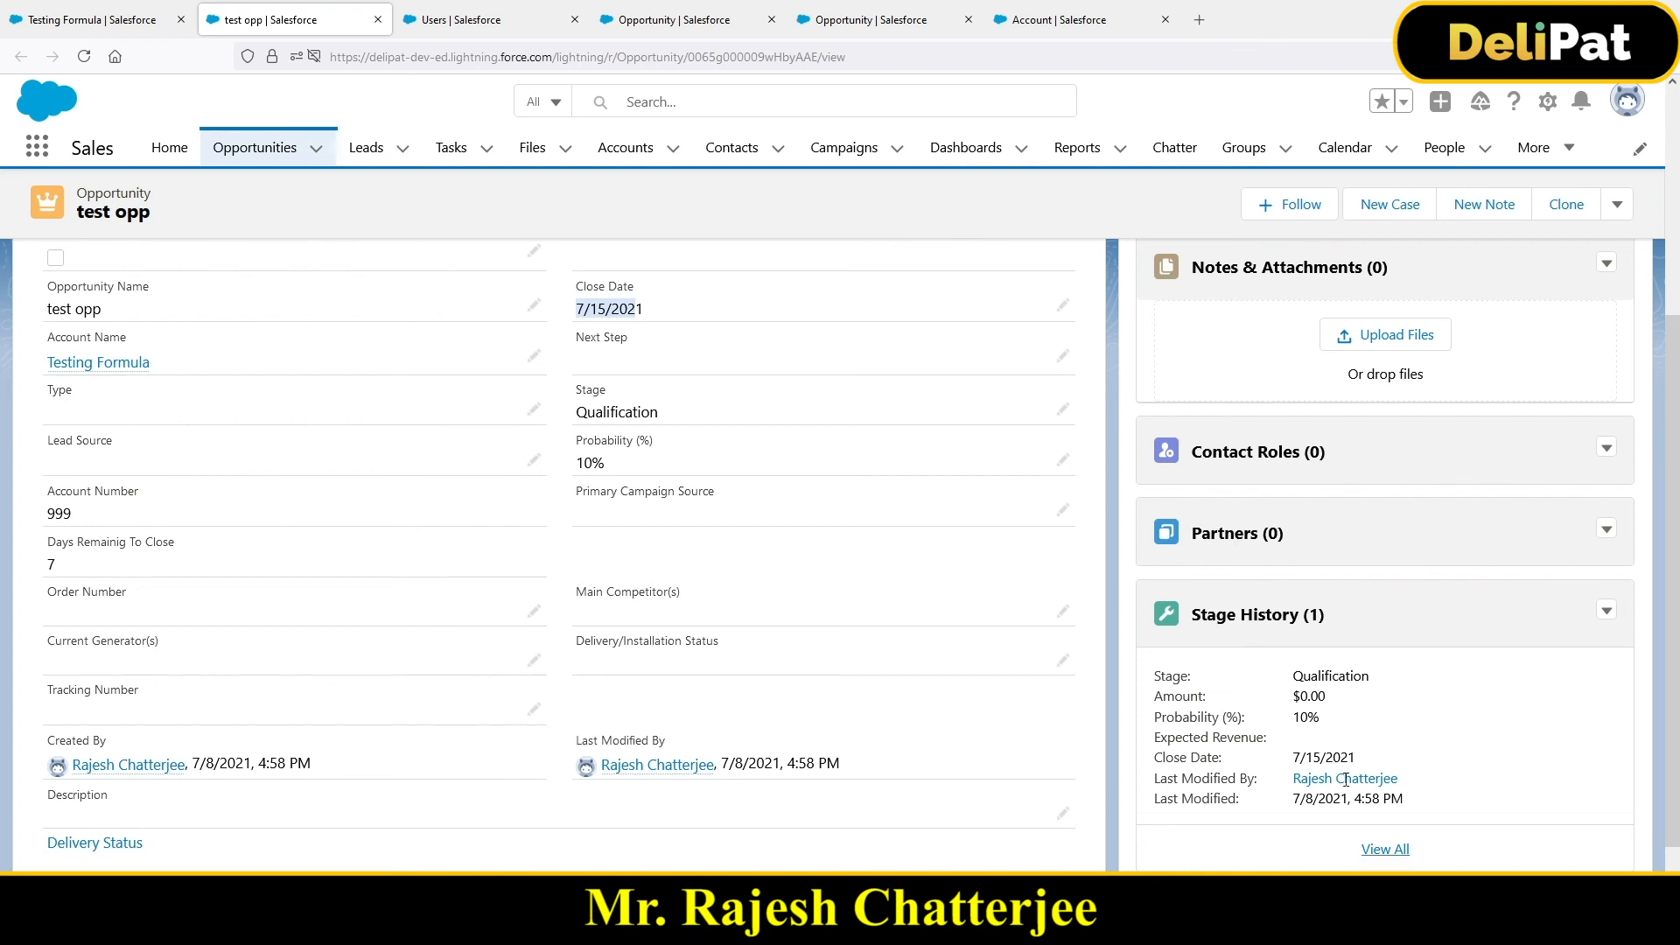
drag(56, 543, 120, 556)
click(79, 565)
drag(494, 559, 215, 560)
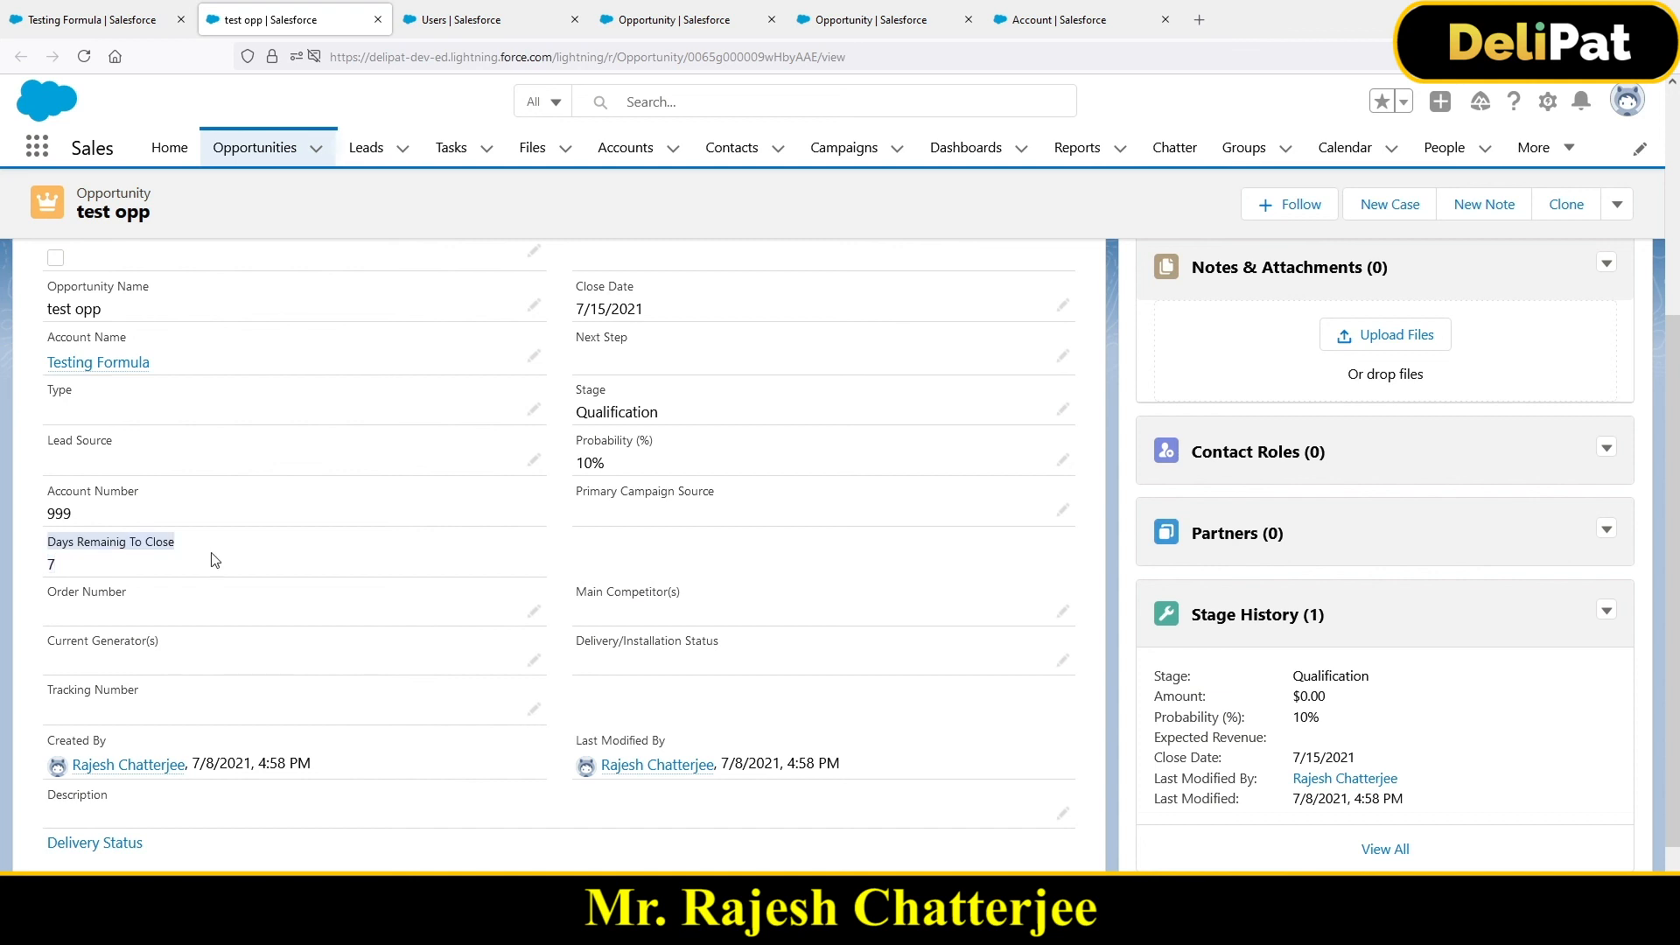